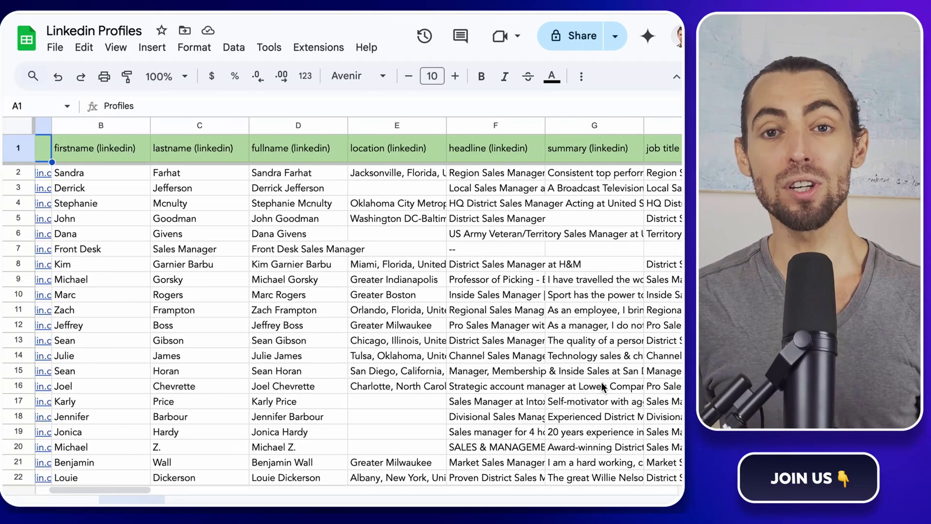
scroll(602, 386, "right", 5)
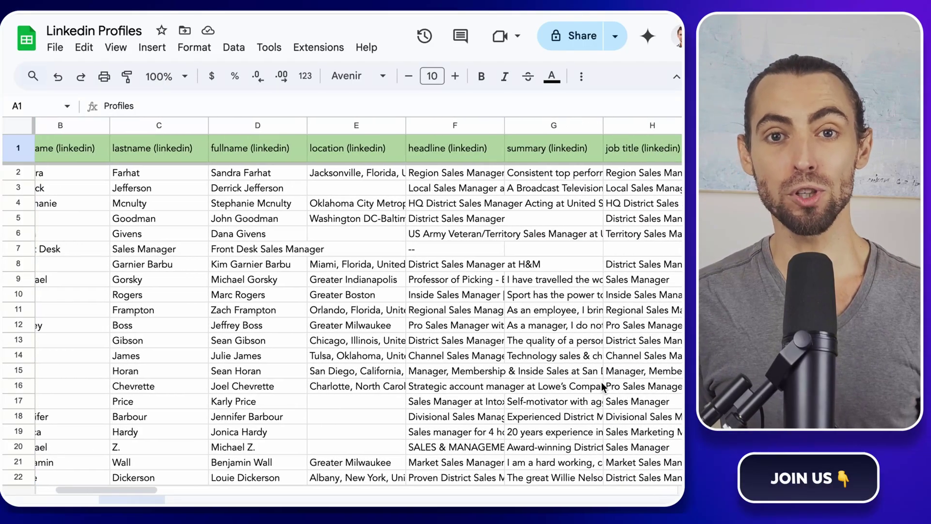
scroll(601, 383, "right", 6)
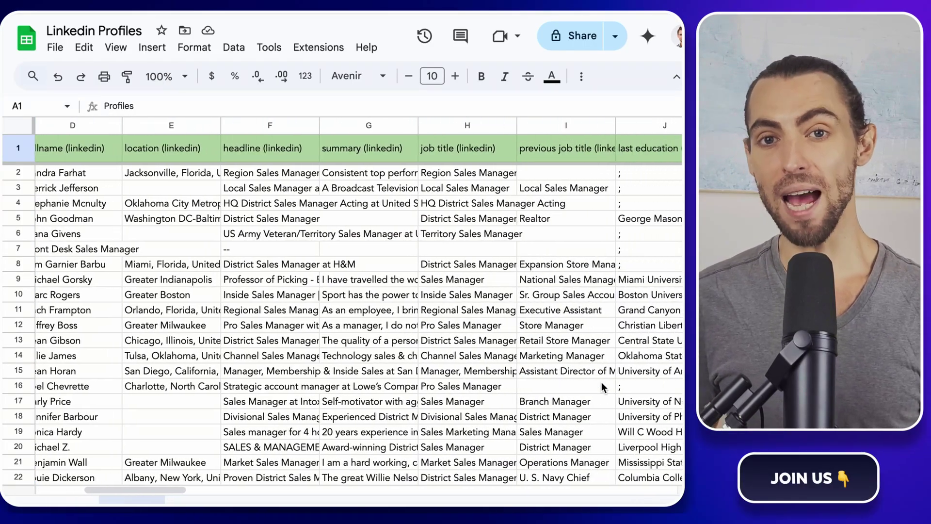
scroll(601, 386, "right", 4)
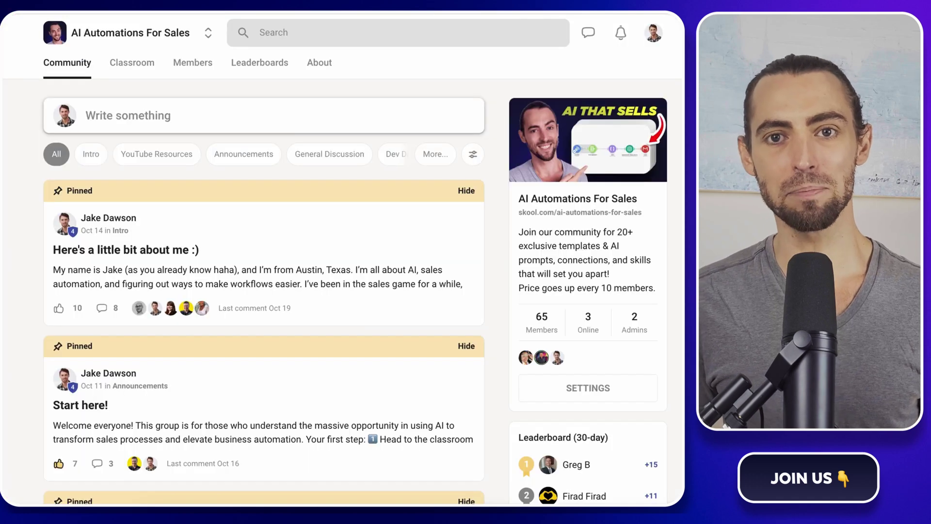
- Look through the AI Automations For Sales community posts and classroom lessons, then examine the personalized emails lesson's template and tool links
scroll(504, 320, "down", 3)
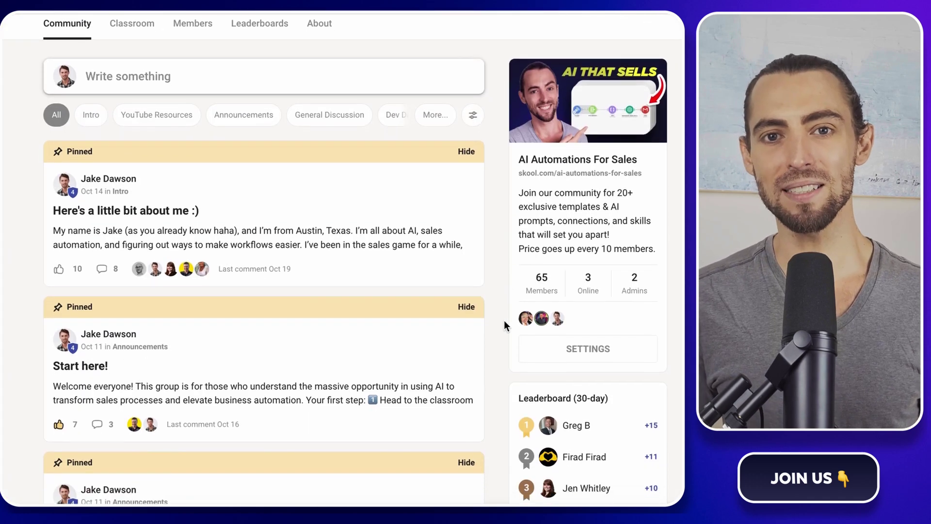
scroll(504, 320, "down", 3)
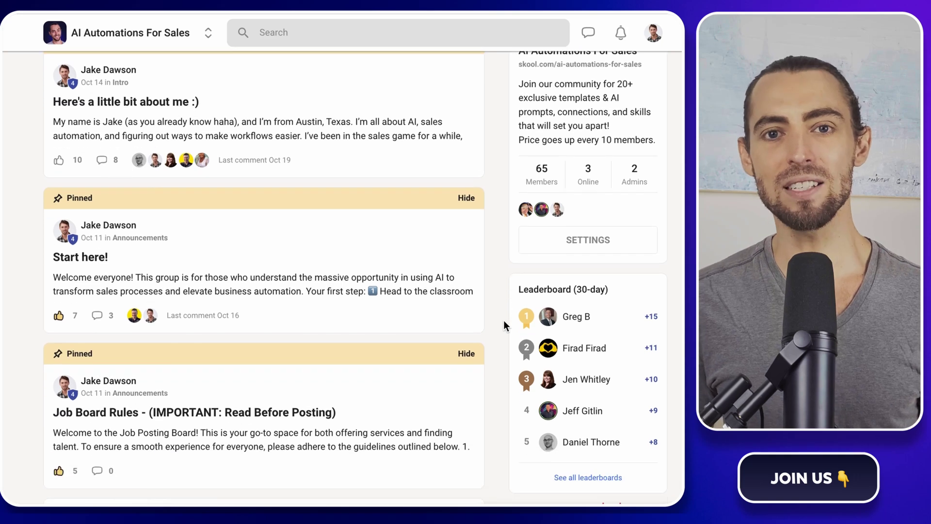
scroll(504, 320, "down", 5)
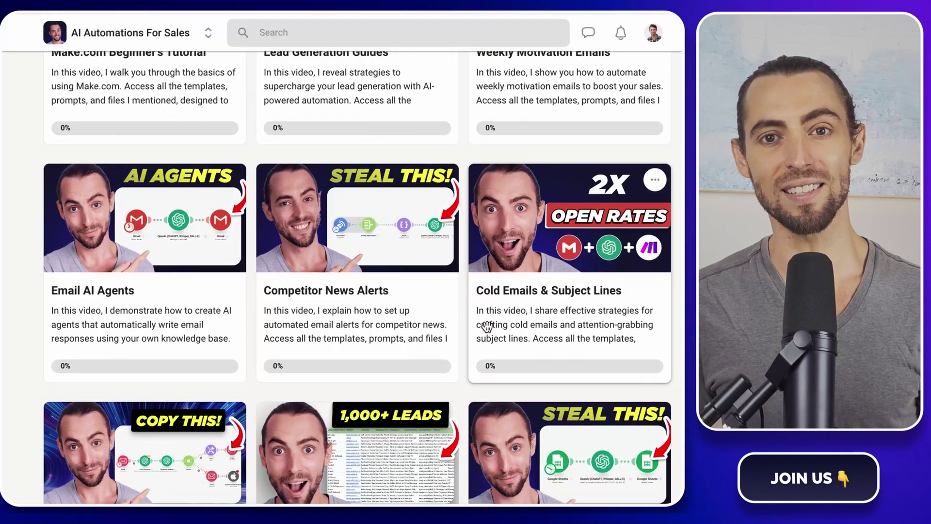
scroll(486, 326, "down", 5)
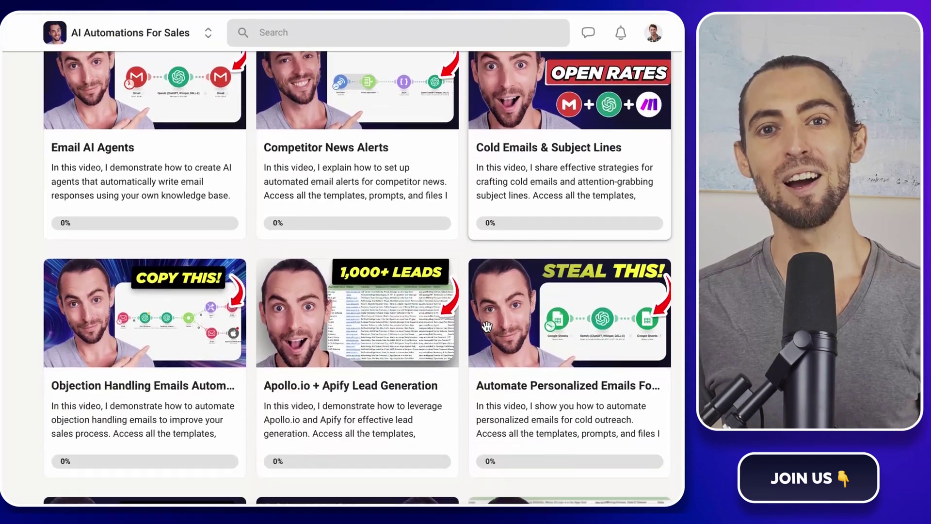
scroll(486, 325, "down", 1)
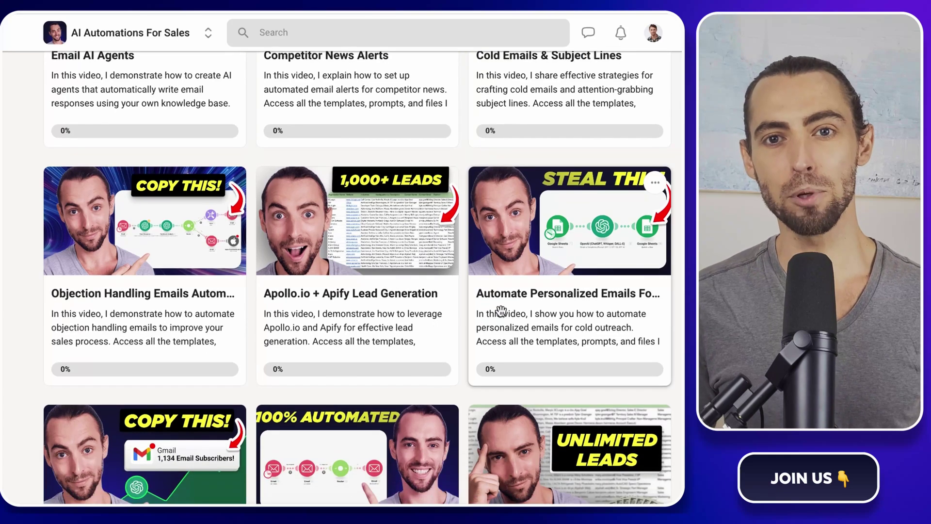
left_click(501, 310)
scroll(488, 309, "down", 4)
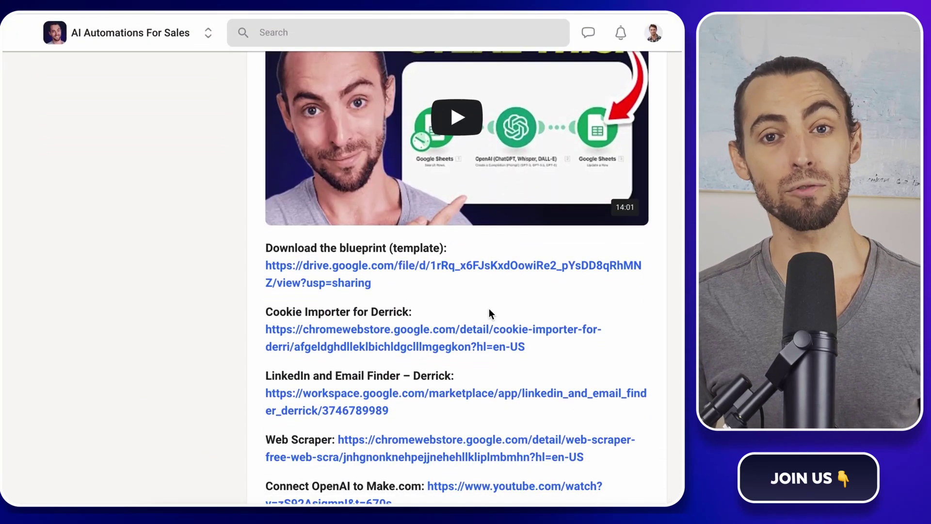
scroll(488, 308, "down", 6)
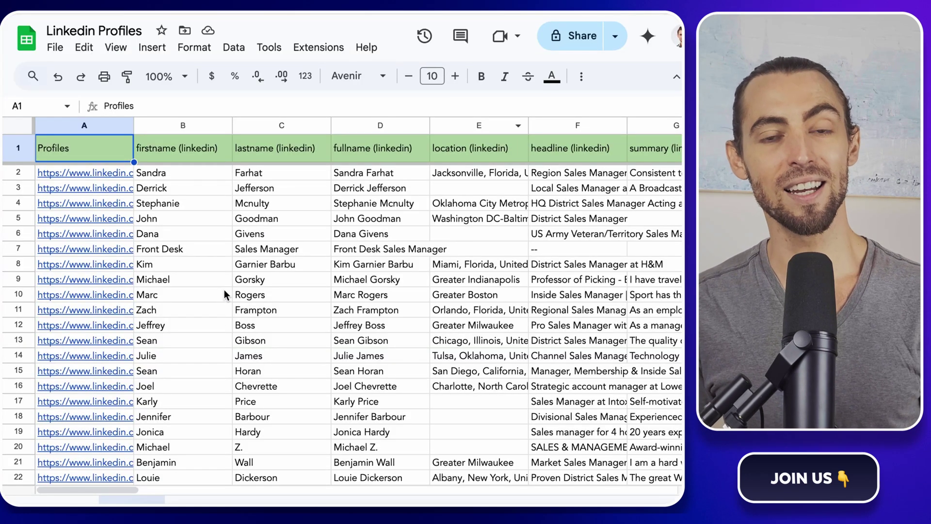
scroll(224, 290, "right", 8)
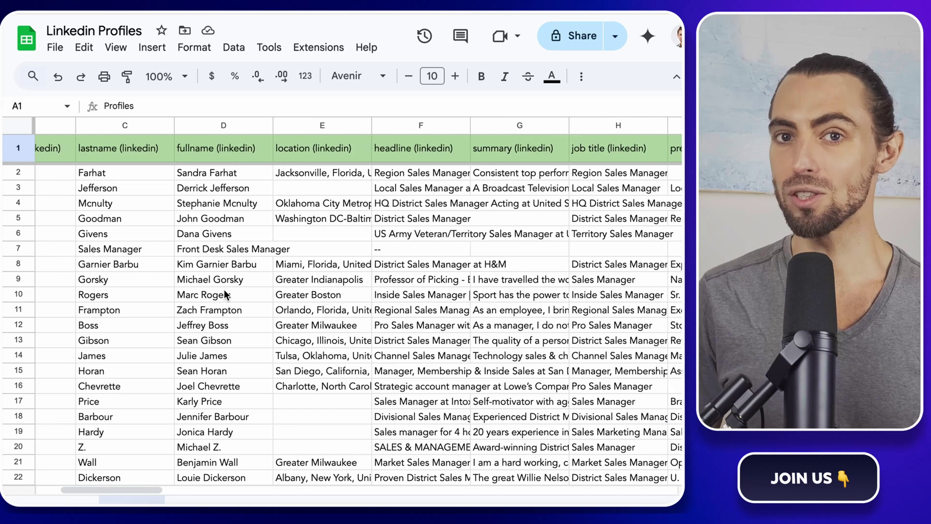
scroll(224, 292, "right", 8)
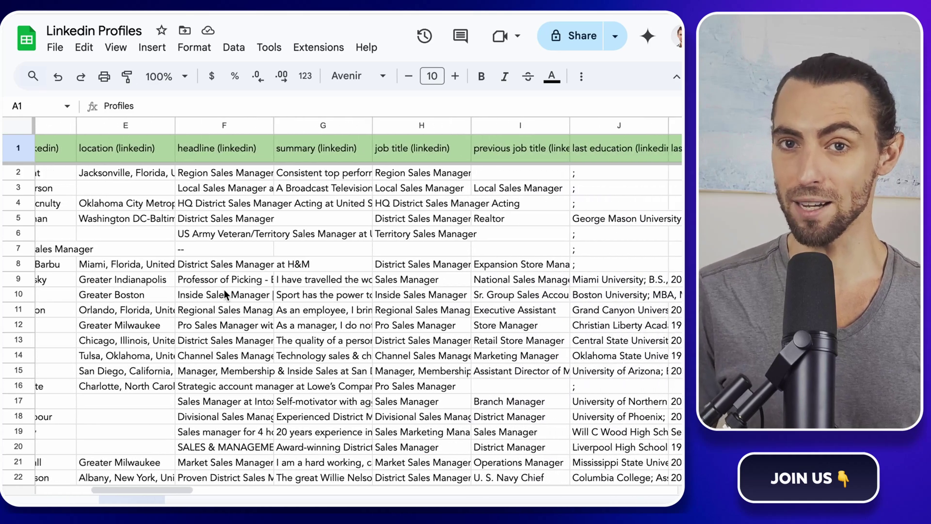
scroll(224, 289, "right", 3)
scroll(225, 290, "left", 15)
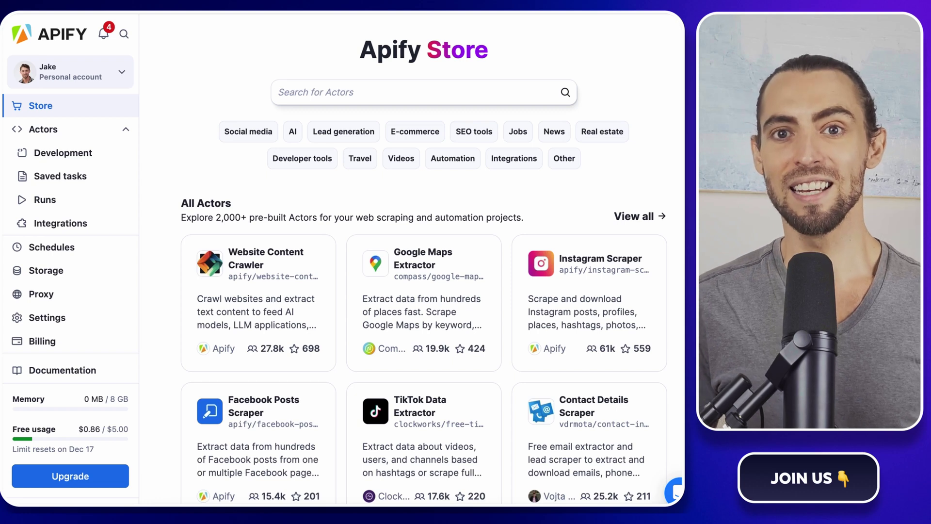
- Look through the Apify Store's featured Actors, developer tools and collections to see which scrapers are offered
scroll(424, 258, "down", 3)
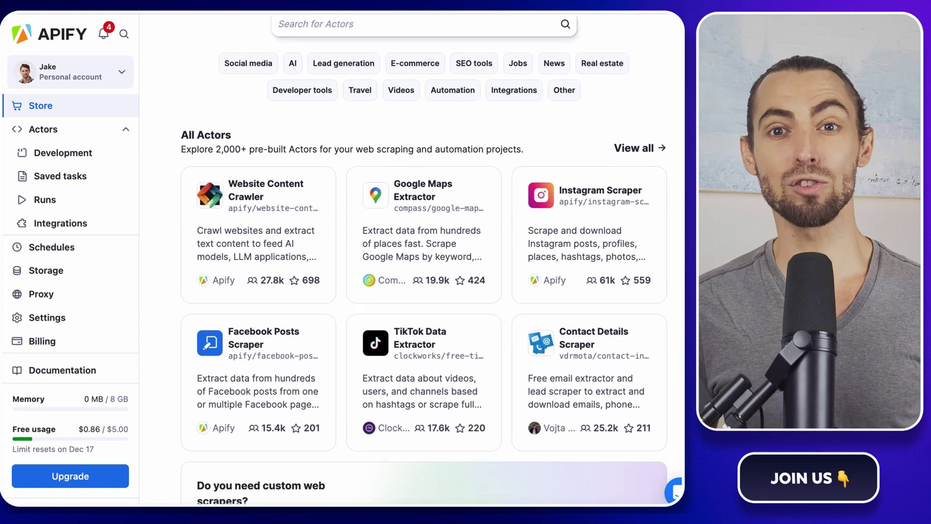
scroll(424, 258, "down", 2)
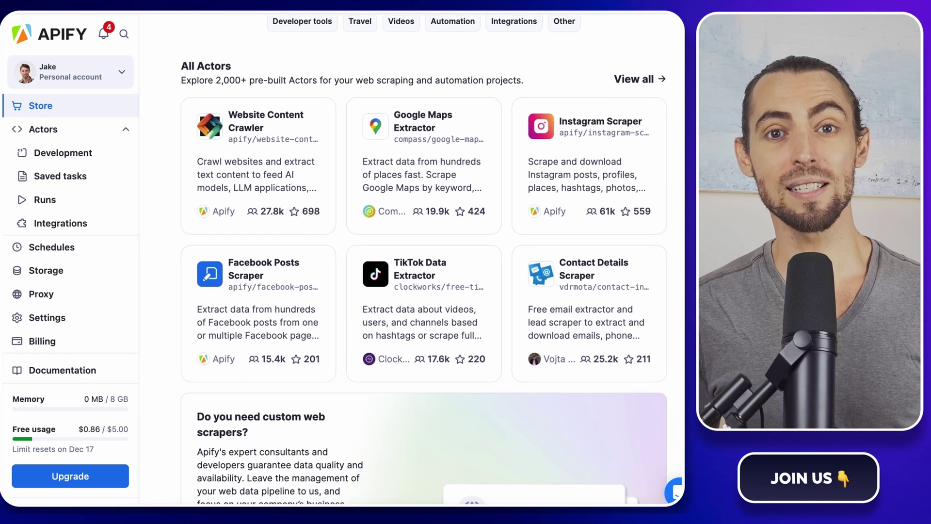
scroll(424, 258, "down", 3)
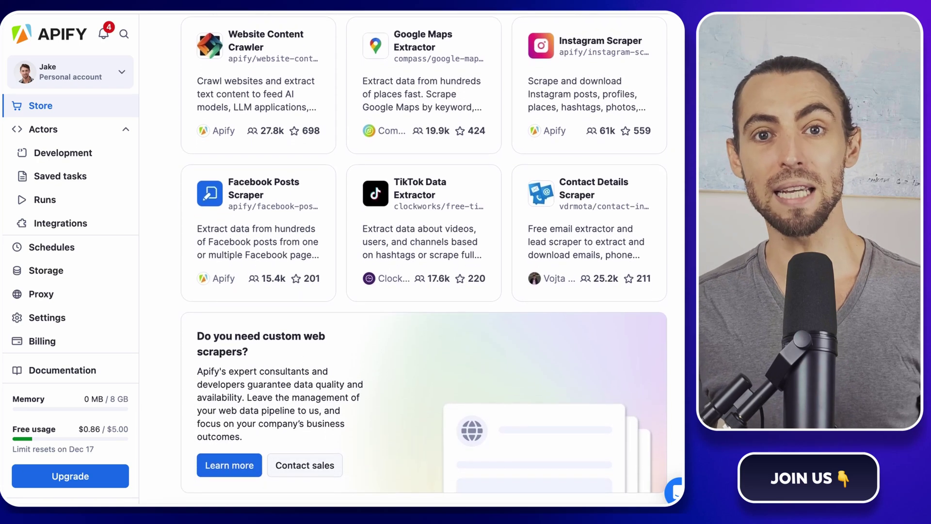
scroll(423, 258, "down", 5)
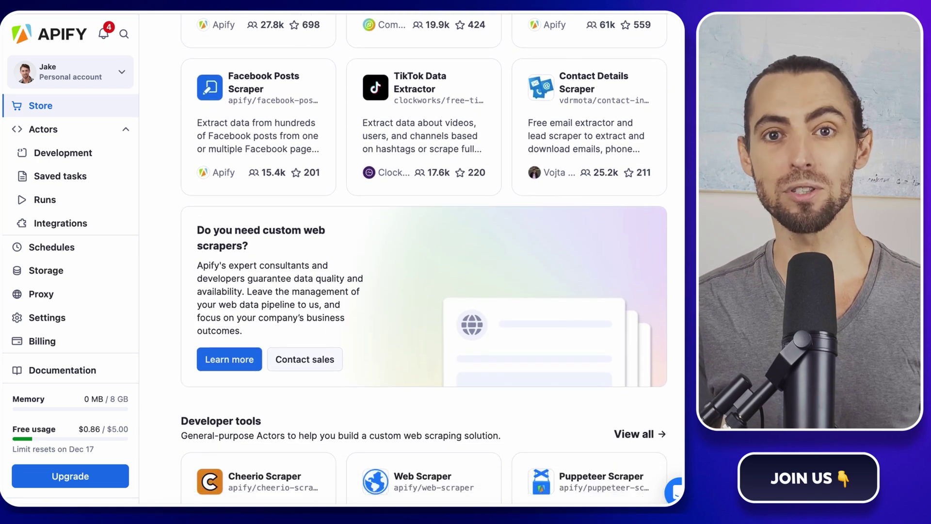
scroll(650, 156, "up", 8)
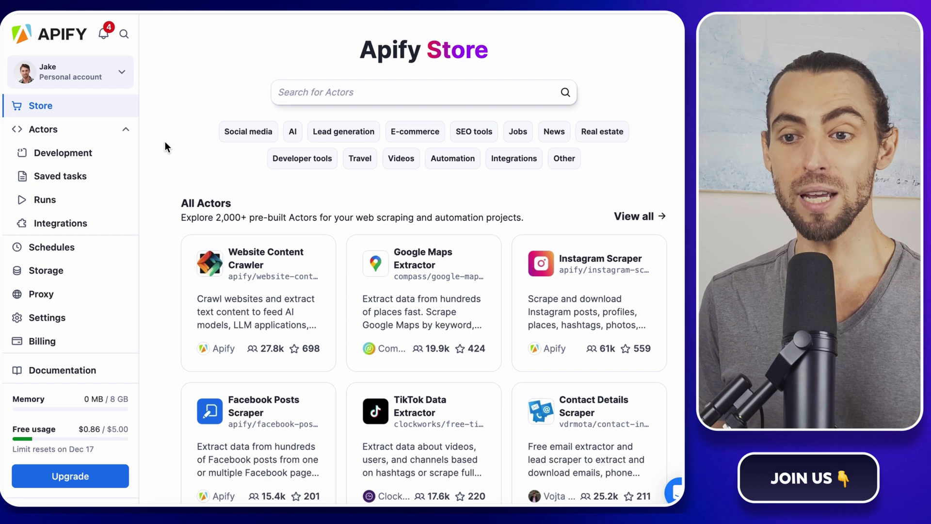
scroll(165, 142, "down", 3)
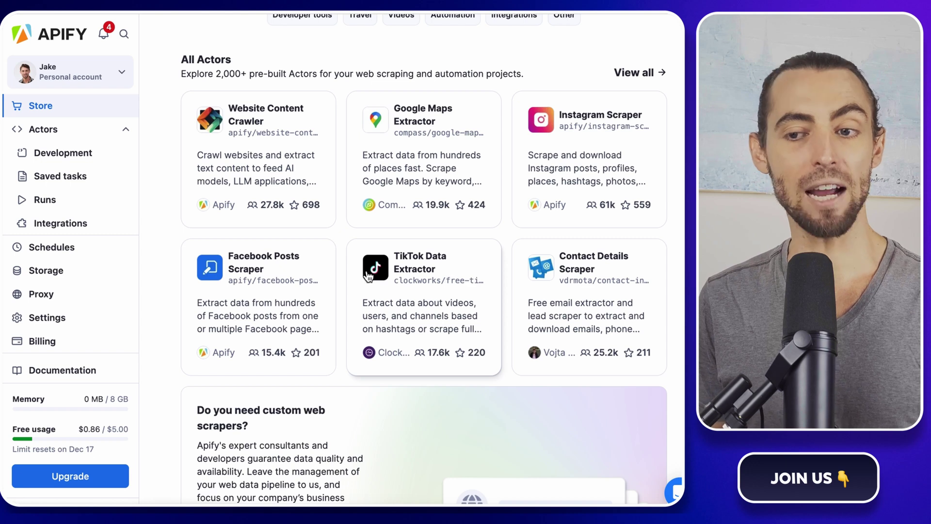
scroll(285, 272, "down", 8)
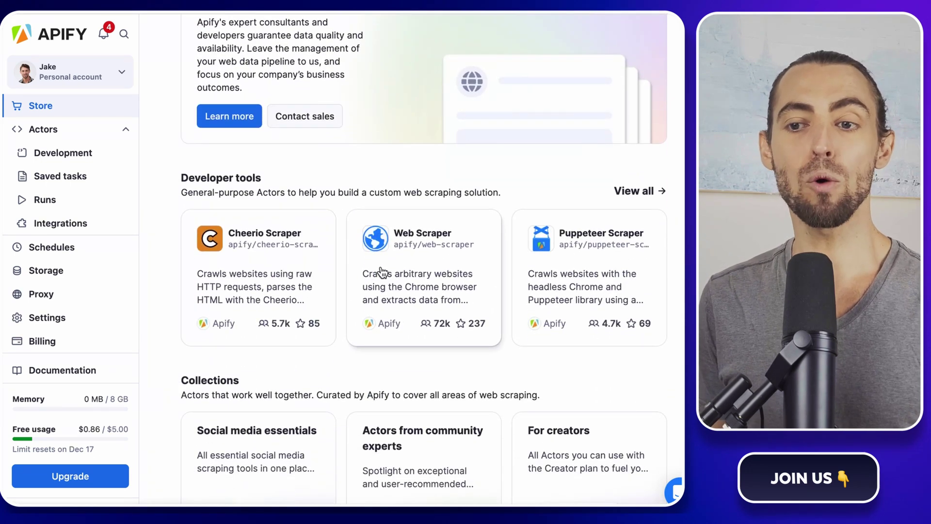
scroll(561, 262, "down", 1)
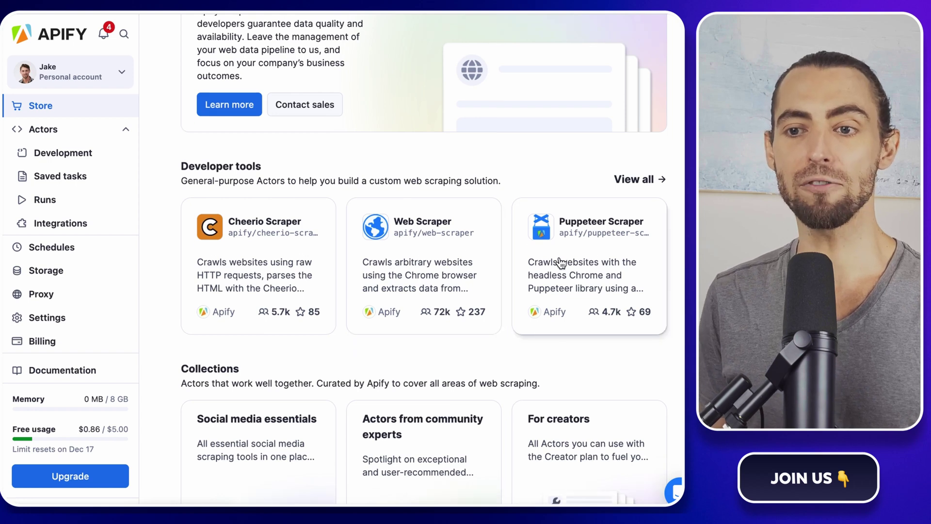
scroll(561, 262, "down", 8)
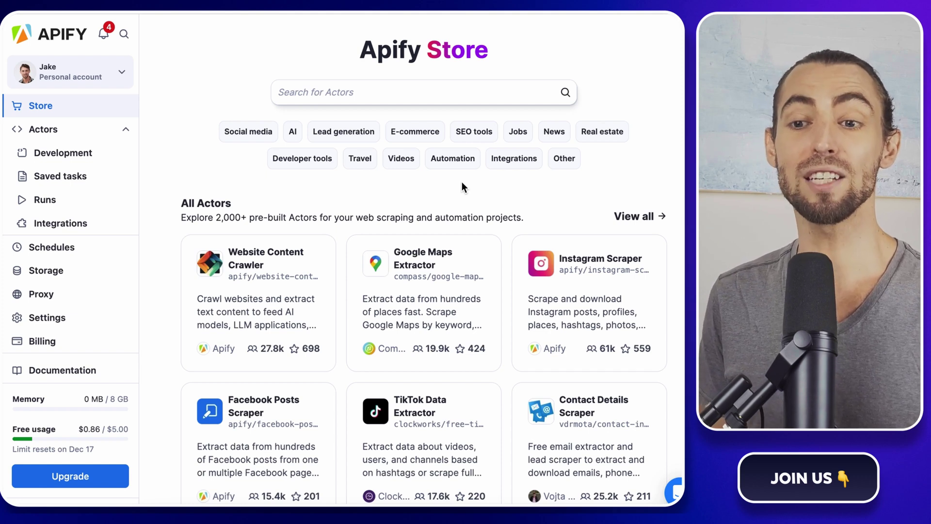
- Search the Apify Store for "linkedin profile url scrapper" and open the LinkedIn Profile URL Scrapper (from Google) Actor
left_click(290, 91)
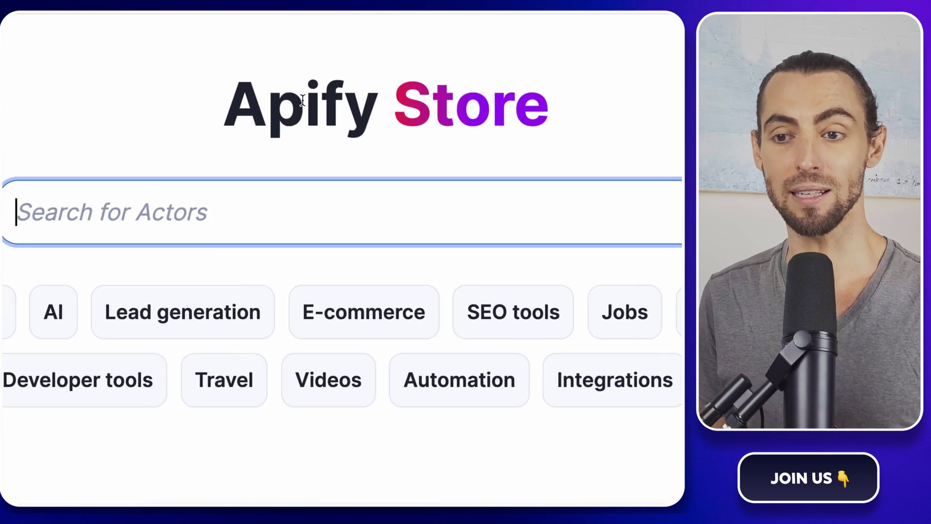
type("linkedin prof")
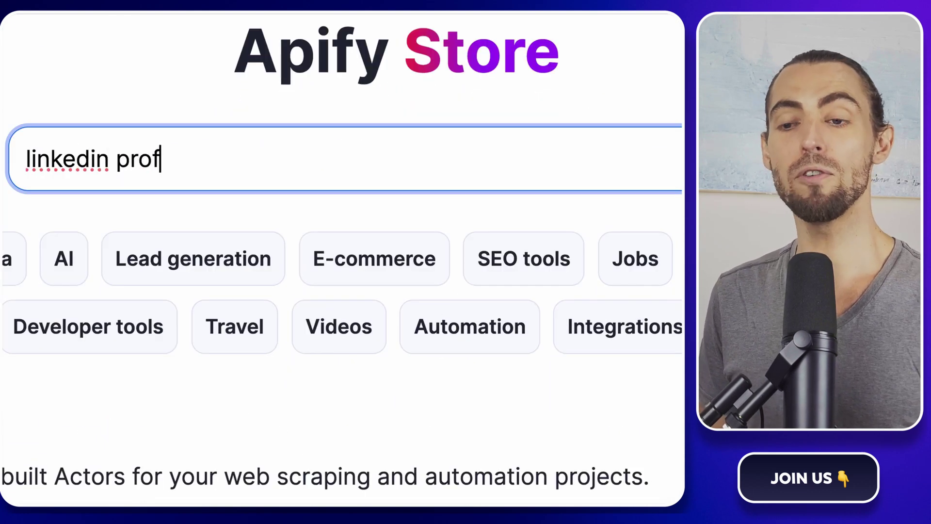
type("ile url scrapper")
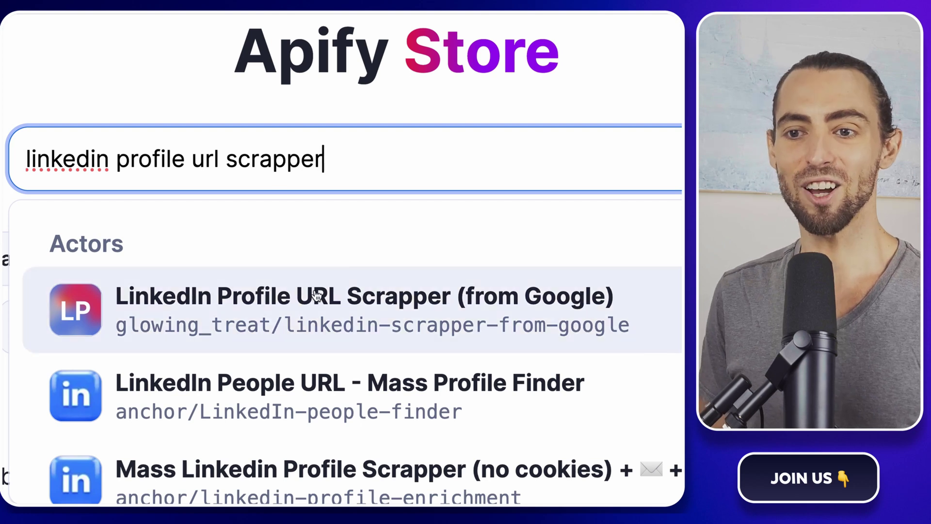
left_click(316, 294)
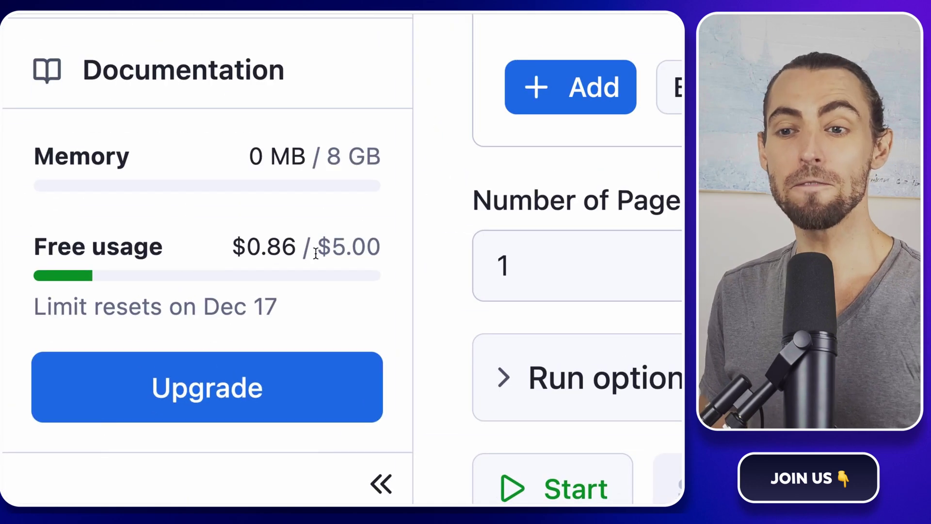
- Examine the account's free usage limit, the Actor's description, and its job title and location search keywords
left_click_drag(316, 253, 382, 253)
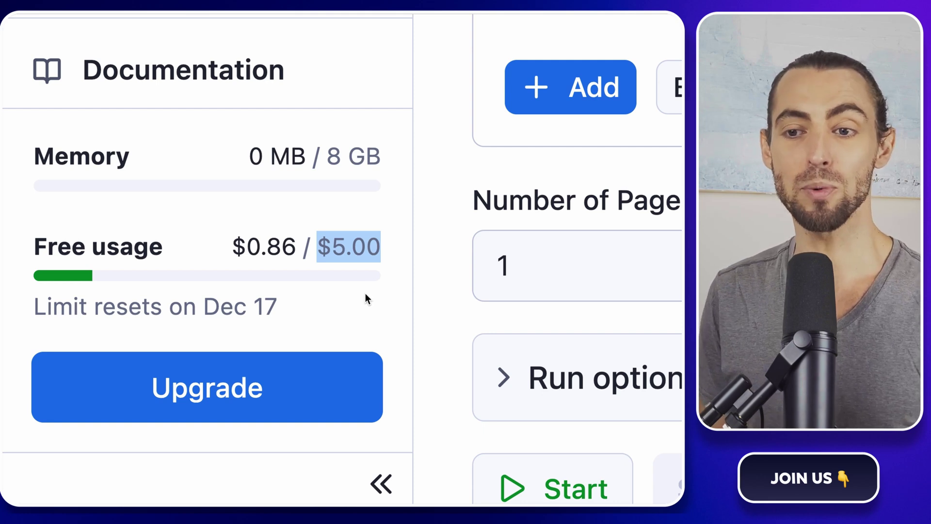
scroll(402, 192, "up", 2)
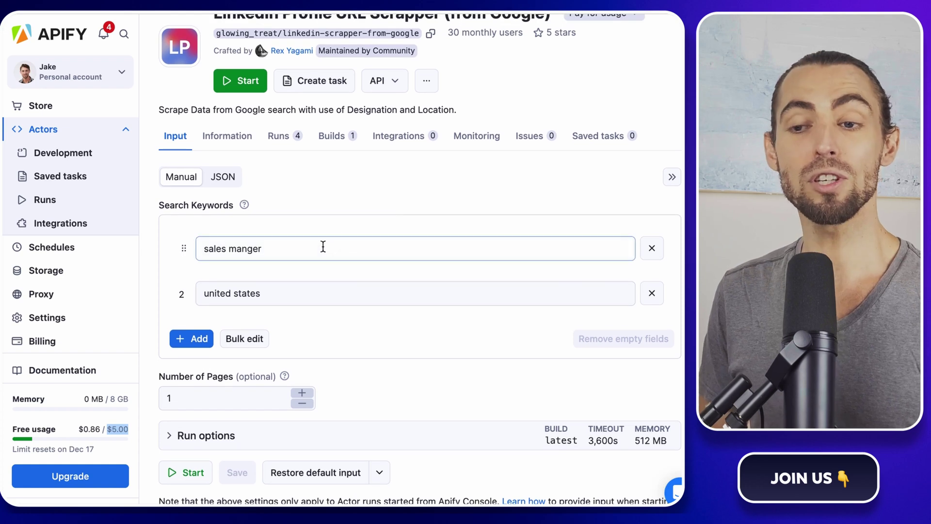
scroll(298, 253, "up", 1)
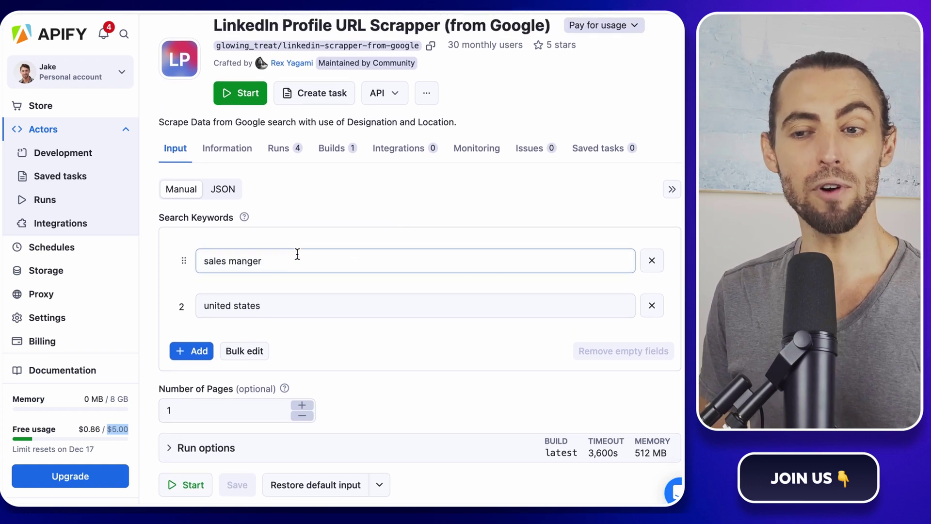
triple_click(167, 139)
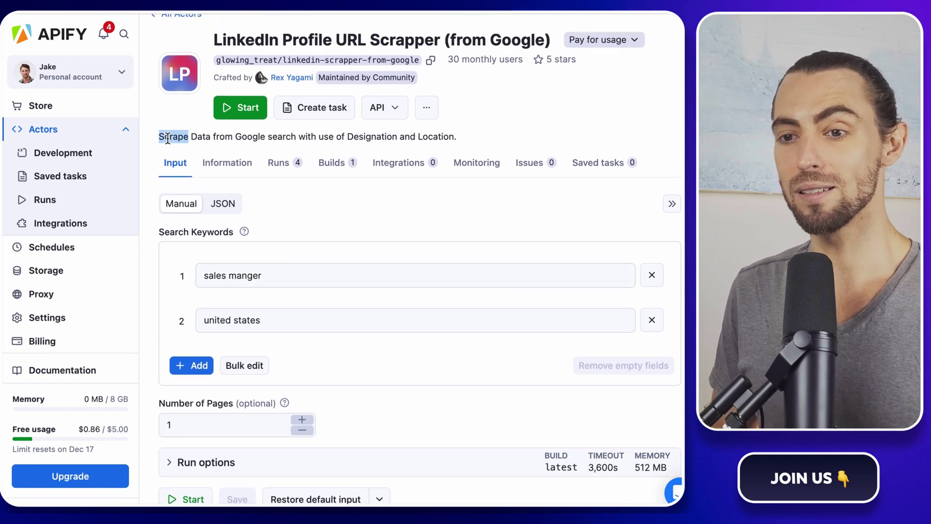
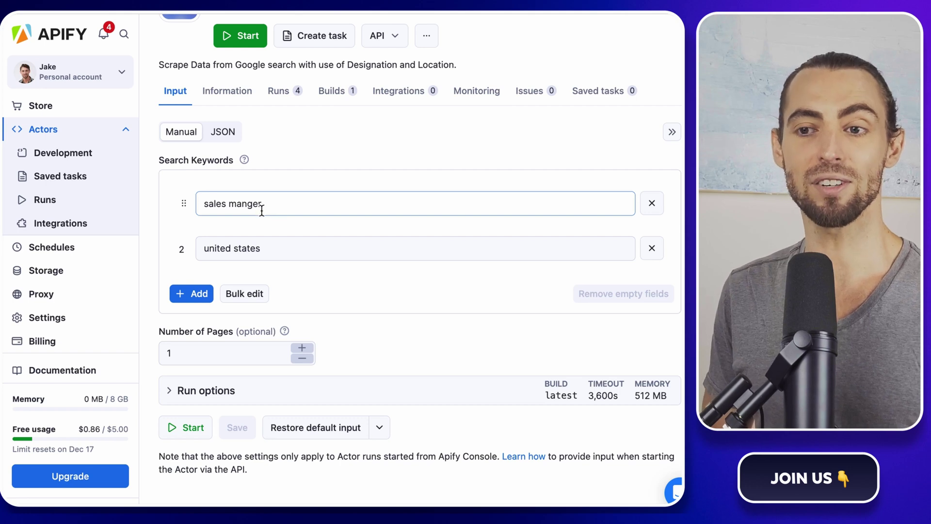
left_click_drag(269, 208, 200, 203)
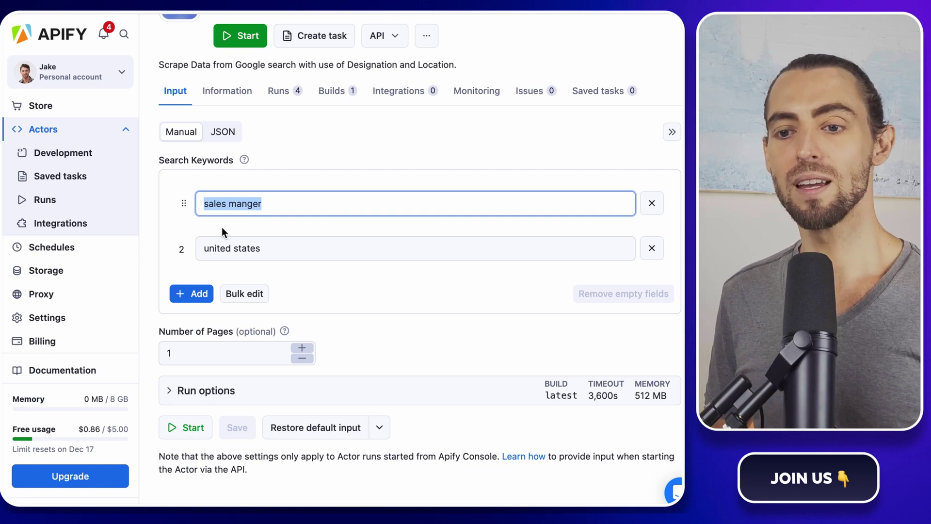
left_click(204, 220)
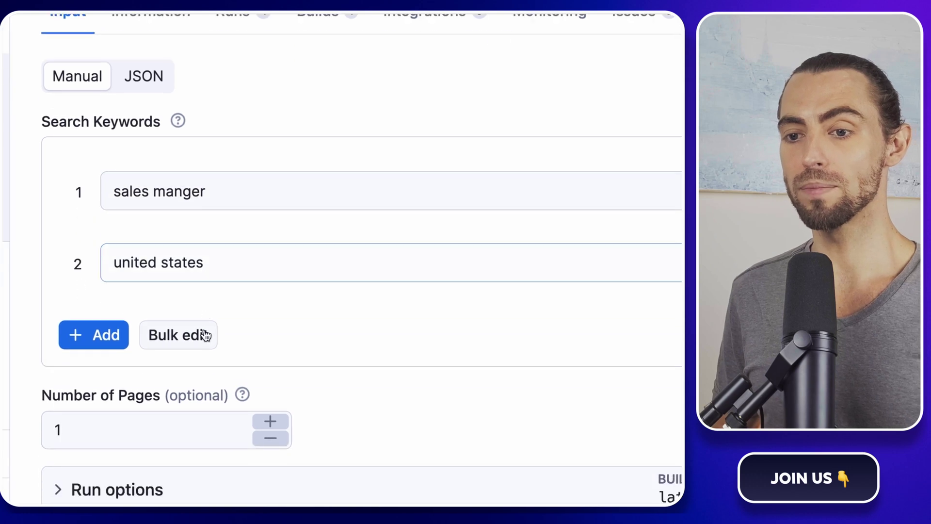
left_click(113, 332)
left_click_drag(208, 221, 111, 218)
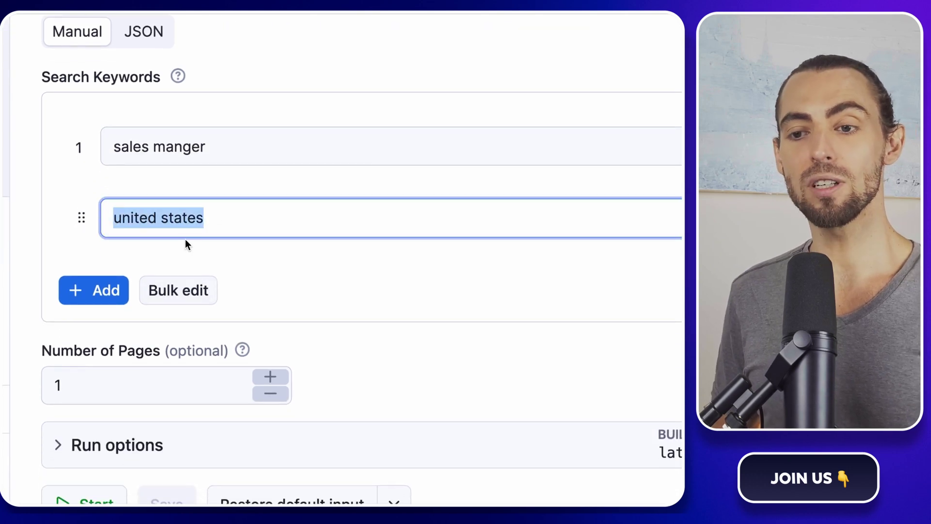
left_click(203, 241)
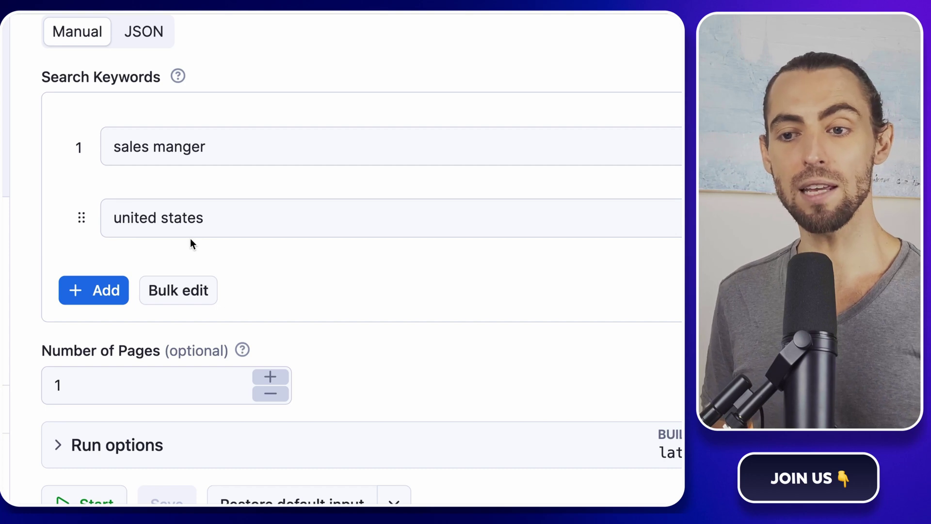
- Run the LinkedIn Profile URL Scrapper Actor for the existing job title and location keywords with the number of pages at 1
scroll(191, 239, "down", 3)
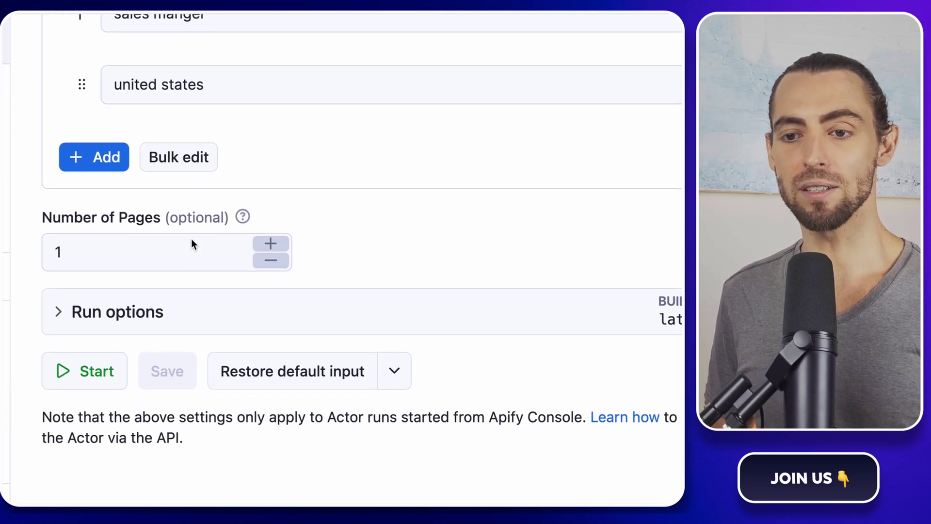
left_click(171, 240)
left_click(57, 226)
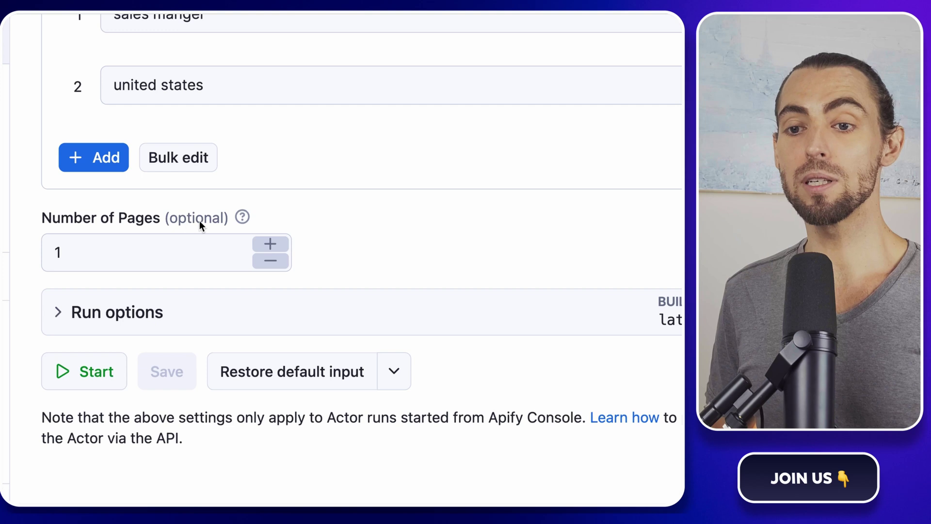
left_click(165, 244)
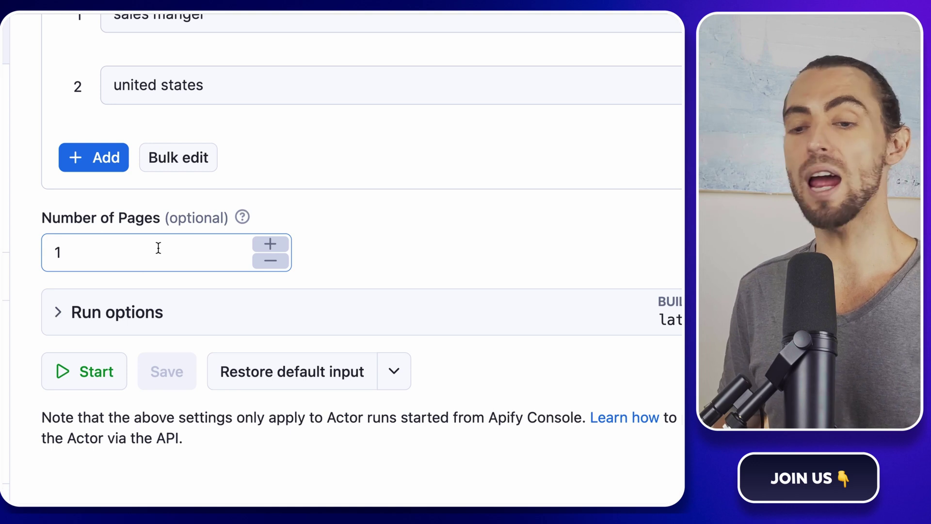
left_click(95, 381)
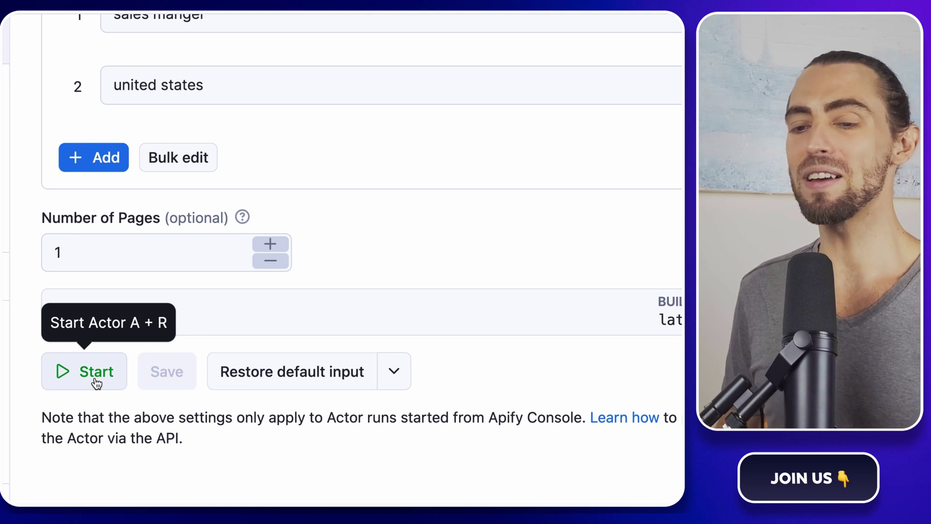
left_click(96, 381)
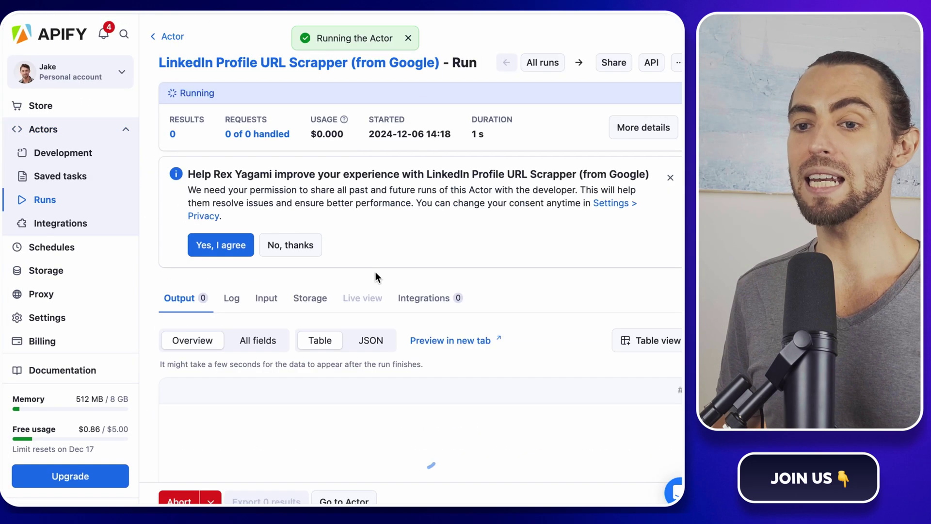
- Examine the run's progress and the LinkedIn profile URLs listed in its output table
scroll(518, 271, "down", 1)
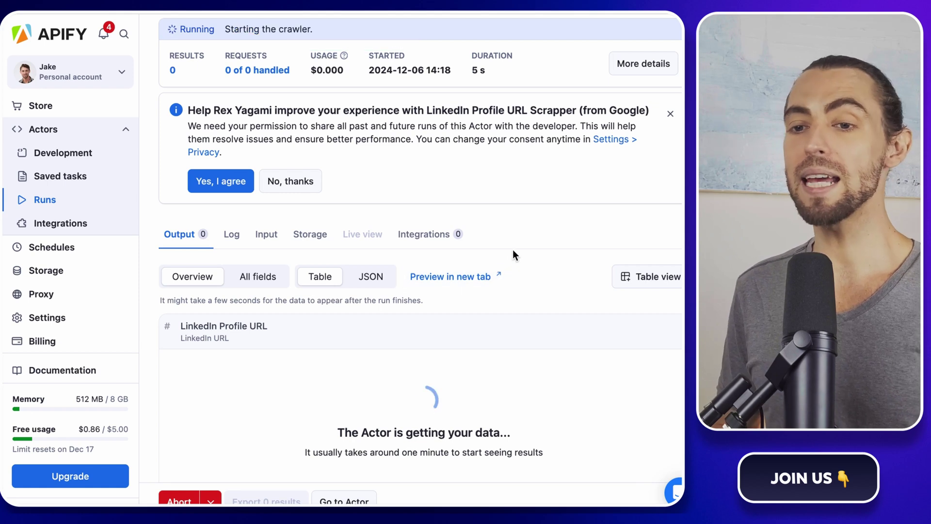
scroll(514, 254, "down", 1)
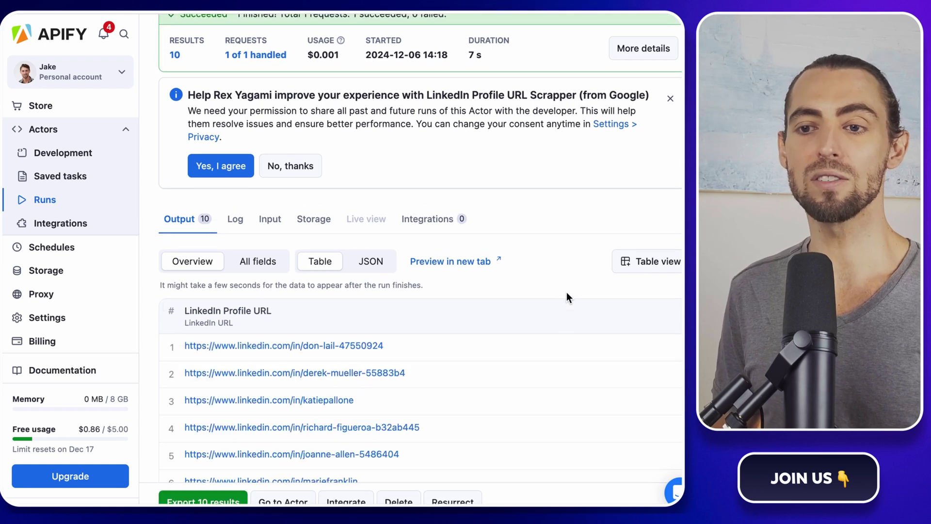
scroll(558, 275, "down", 2)
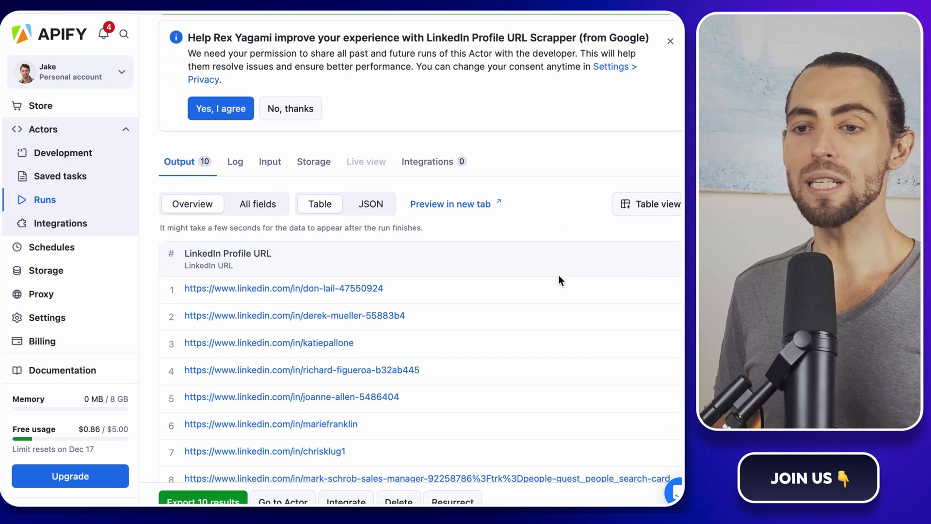
scroll(558, 276, "up", 2)
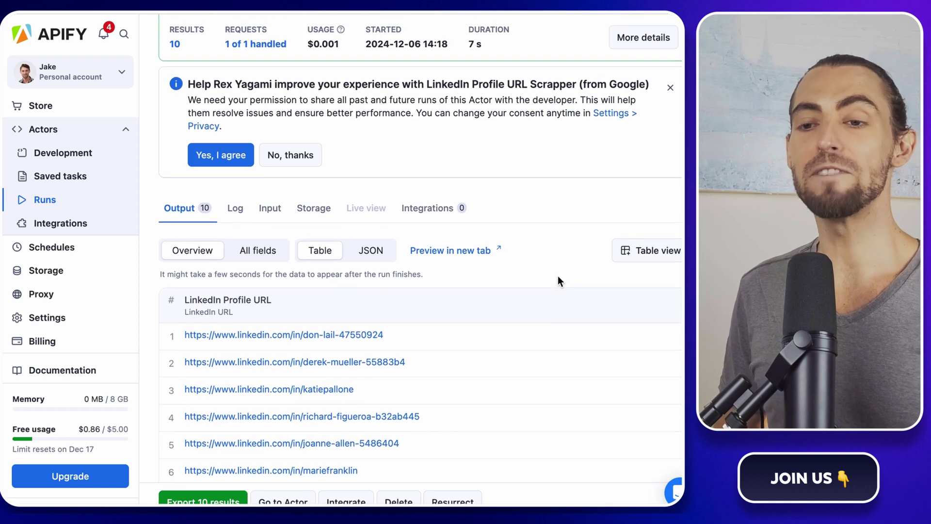
scroll(557, 276, "down", 5)
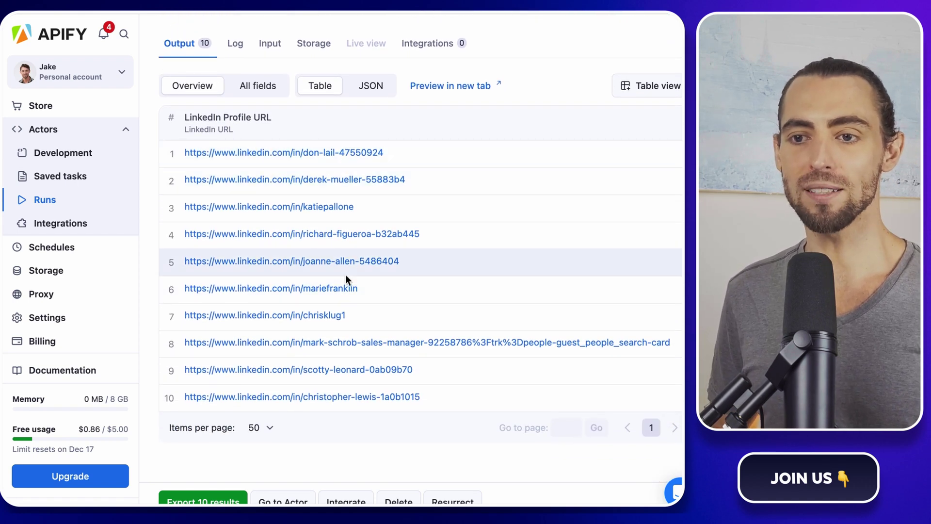
scroll(375, 375, "right", 2)
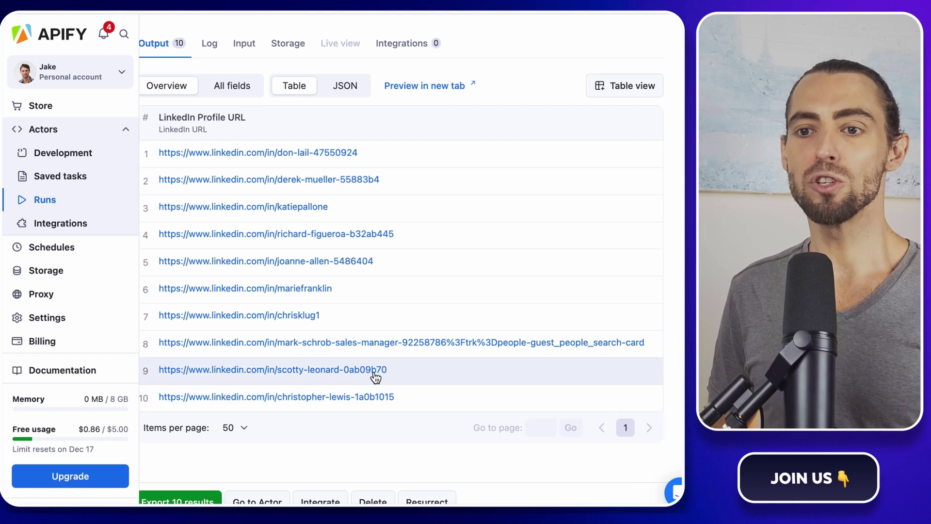
scroll(375, 375, "left", 1)
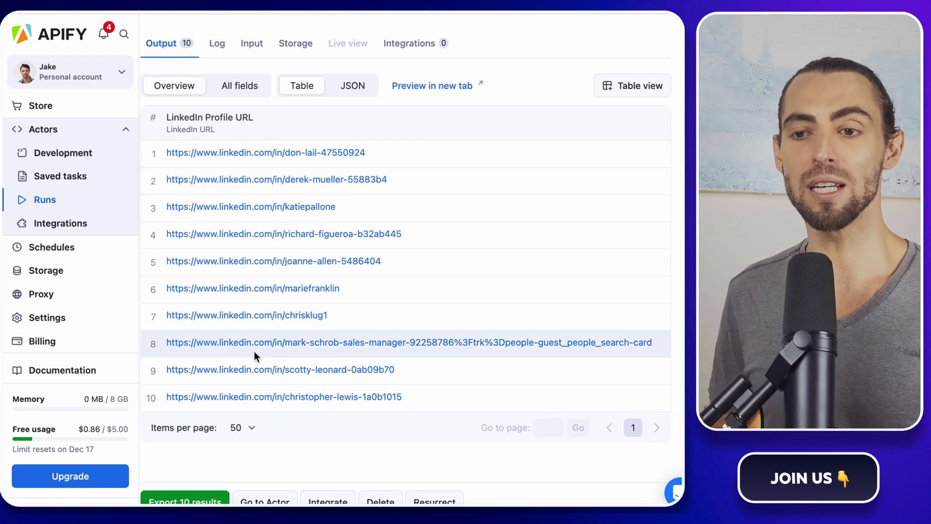
scroll(435, 277, "left", 2)
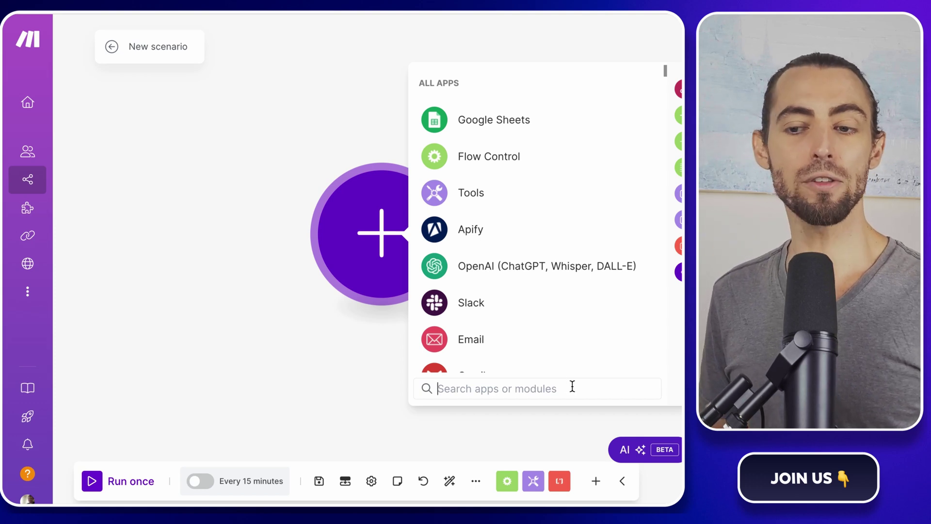
- Switch to Make and rename the new scenario as "Linkedin Scraping Automation"
left_click(154, 46)
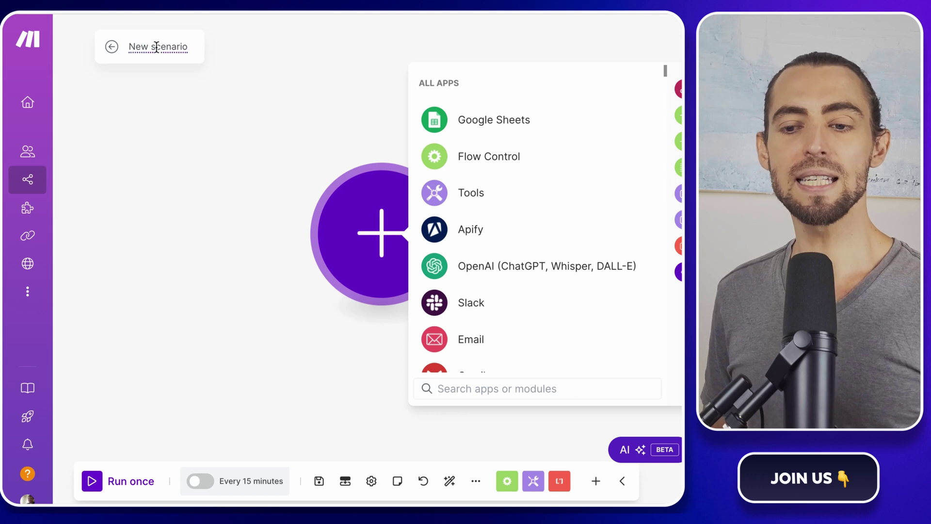
triple_click(154, 46)
type("Link")
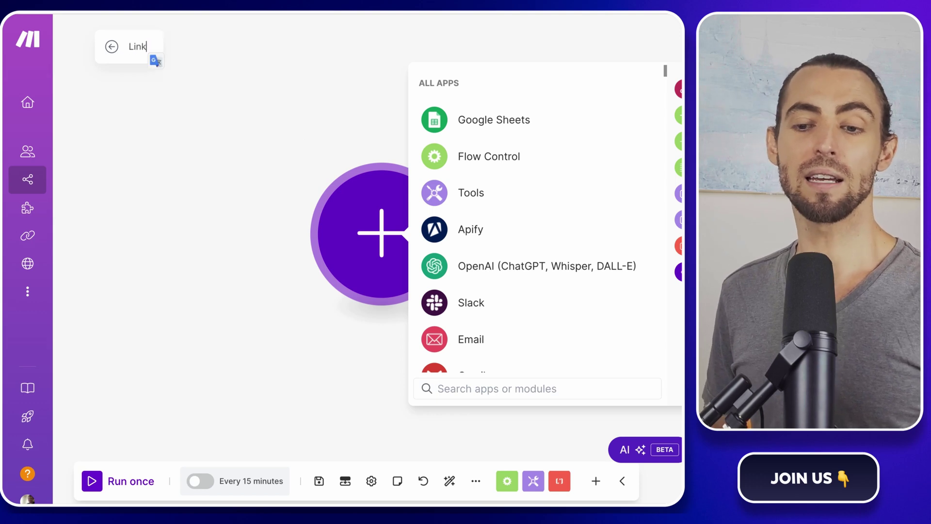
type("edin Scraping Automa")
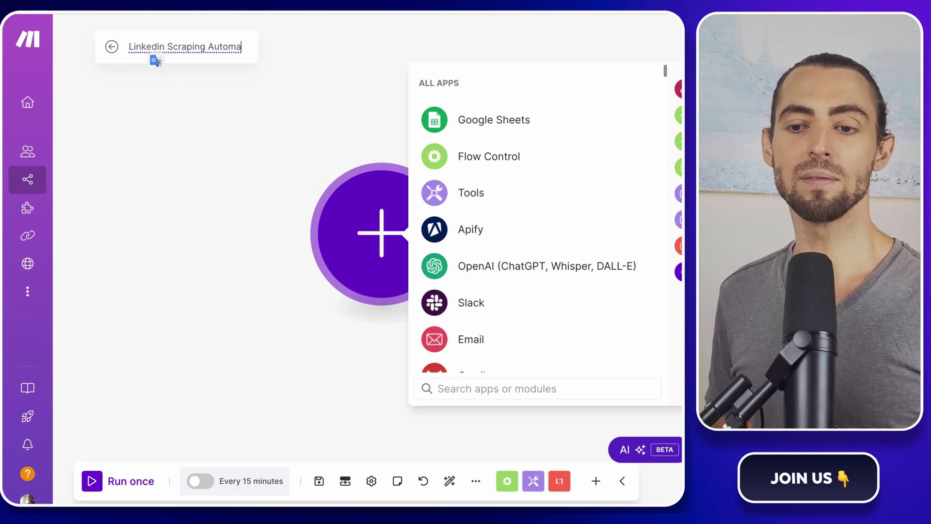
type("tion")
key("Return")
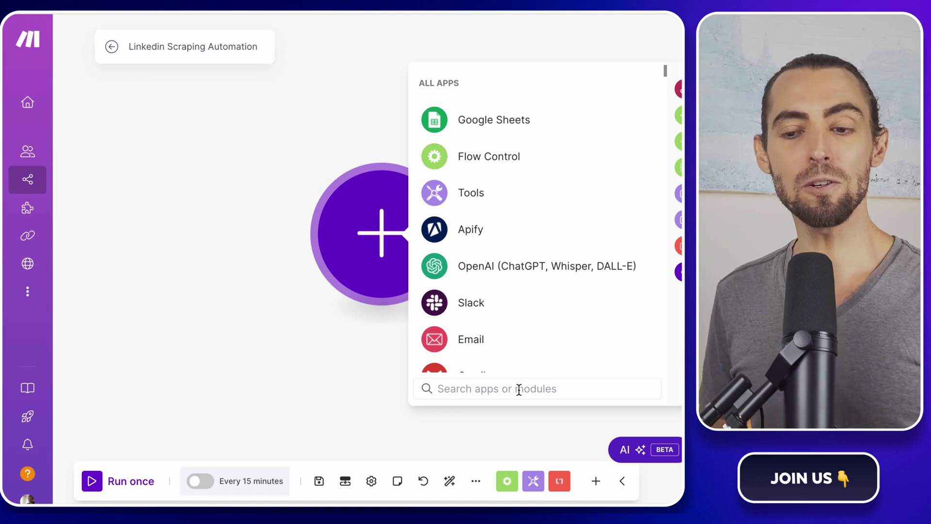
- Search the scenario's apps for "tools" and add the Set multiple variables module as the first module
type("tools")
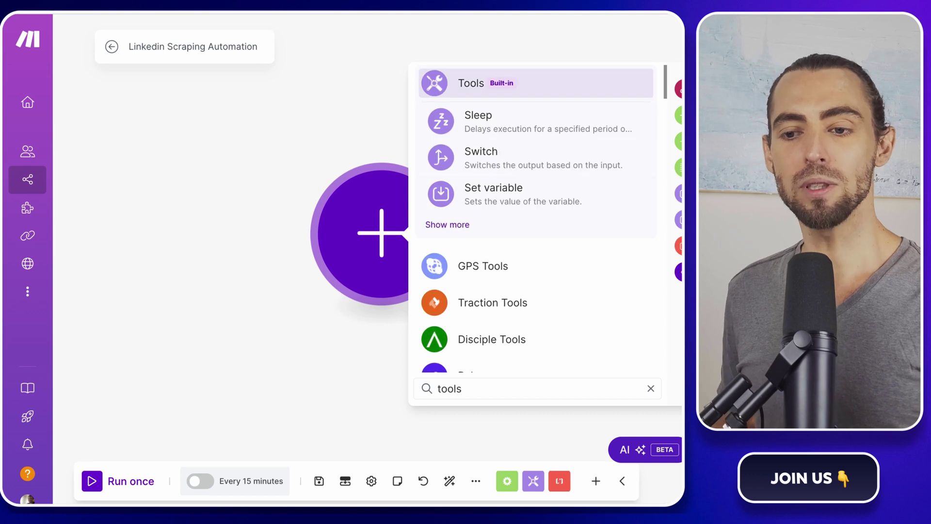
left_click(454, 226)
scroll(509, 245, "down", 3)
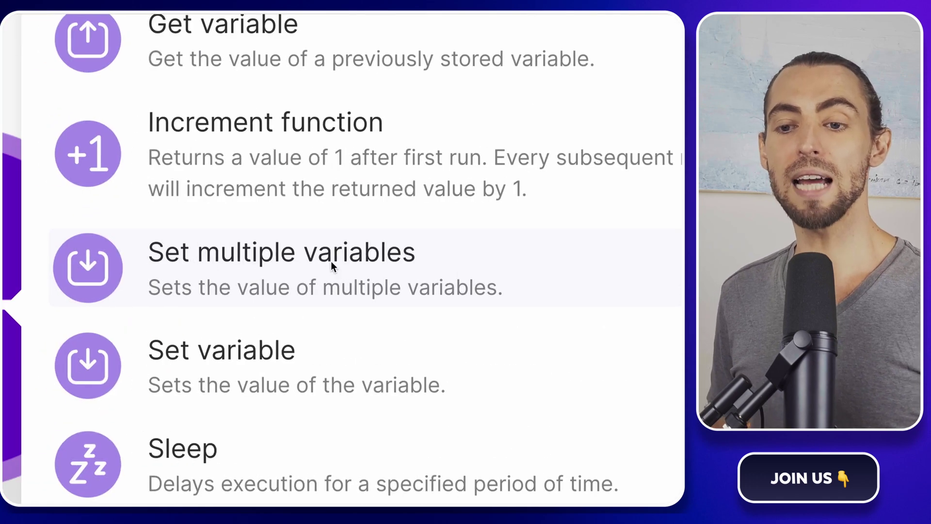
left_click(332, 267)
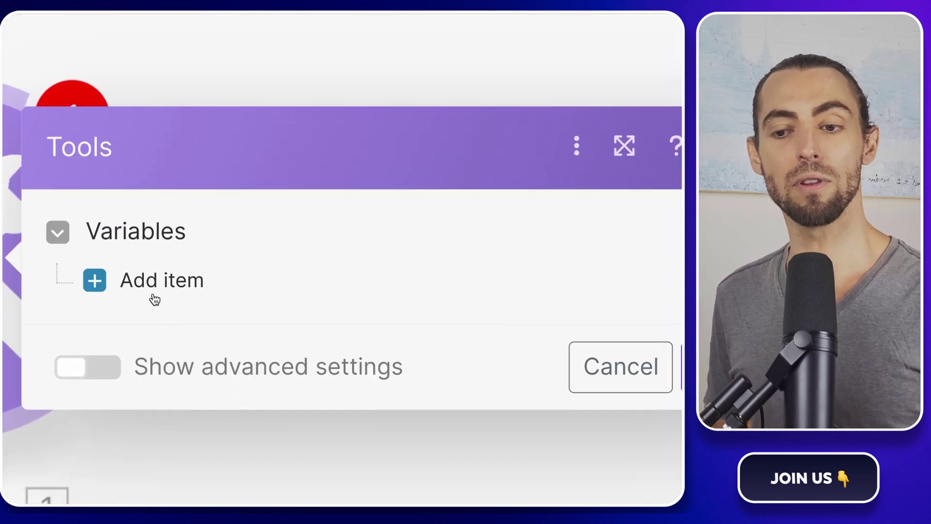
- Add a first variable named "keyword" with the value "sales manager" to the Tools module
left_click(154, 290)
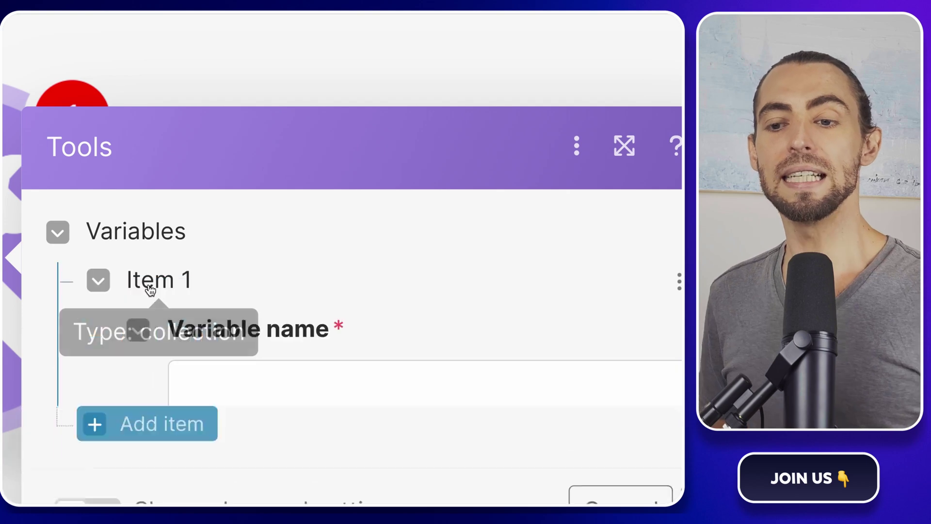
left_click(270, 254)
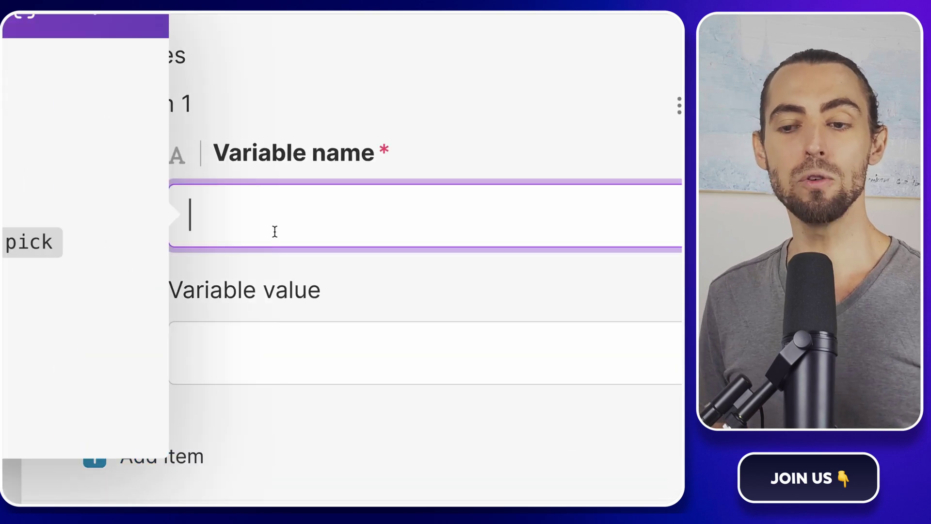
type("keyword")
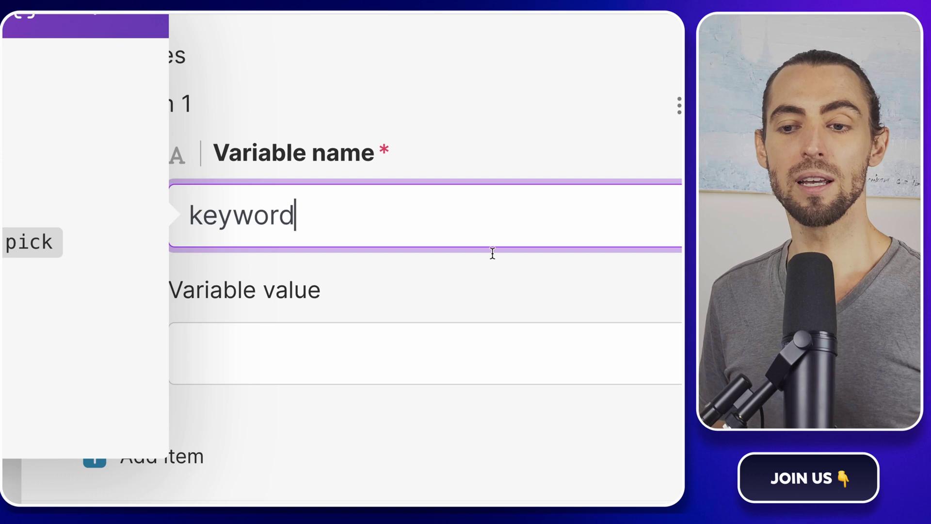
key("Tab")
type("sales manager")
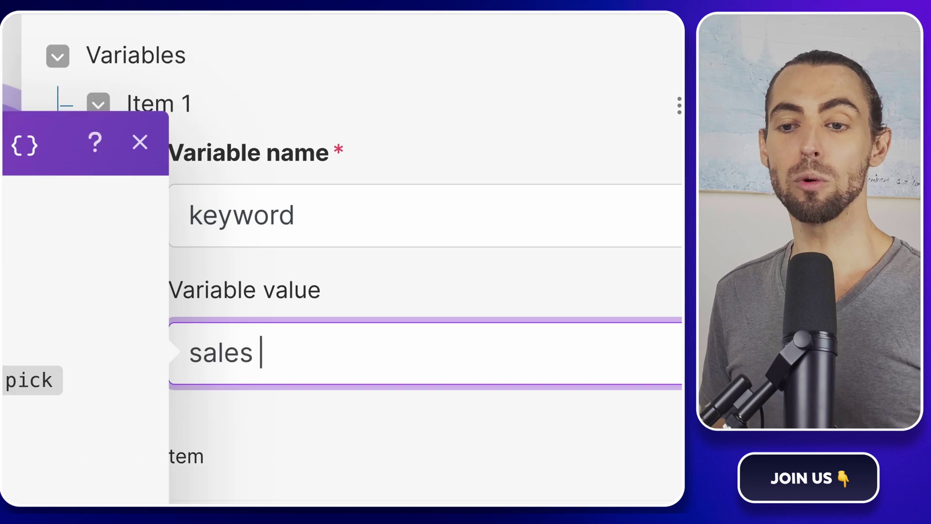
left_click(260, 425)
- Add a second variable named "location" with the value "United States" and save the Tools module
left_click(145, 455)
left_click(248, 414)
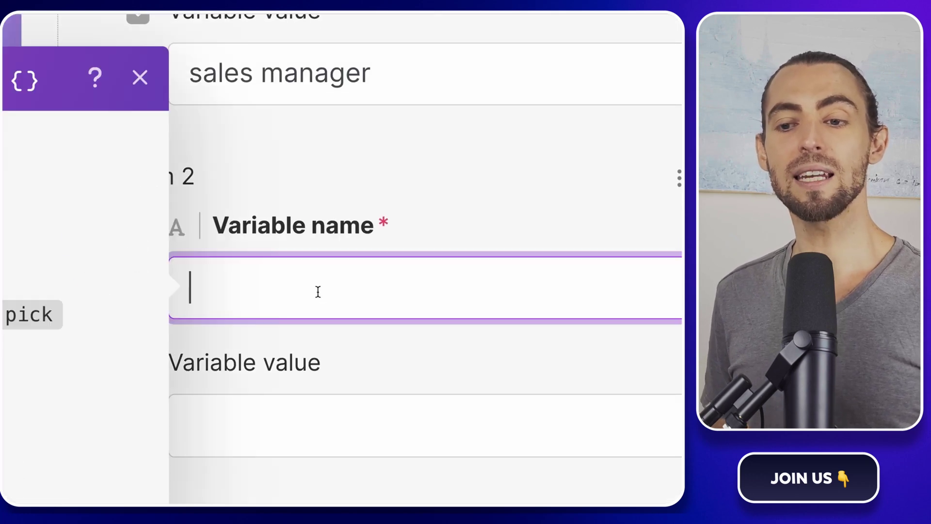
type("location")
left_click(304, 437)
type("United S")
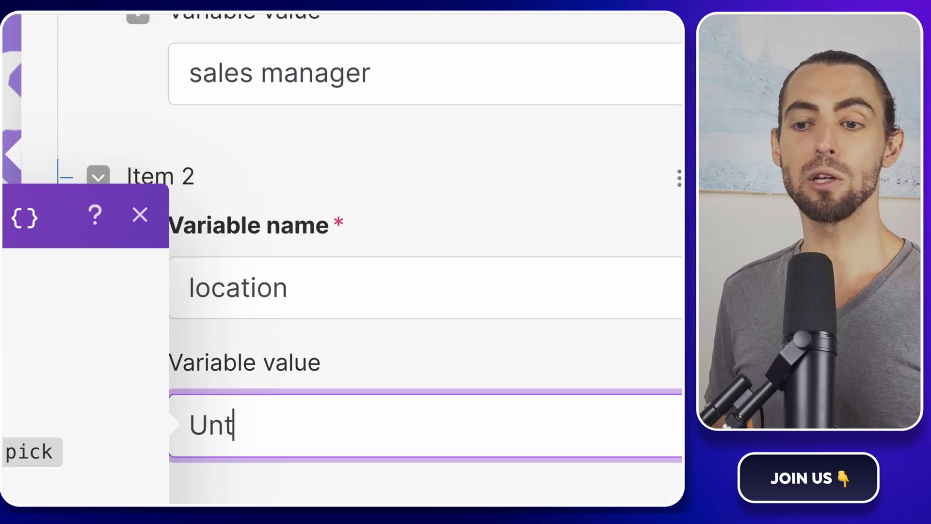
type("tates")
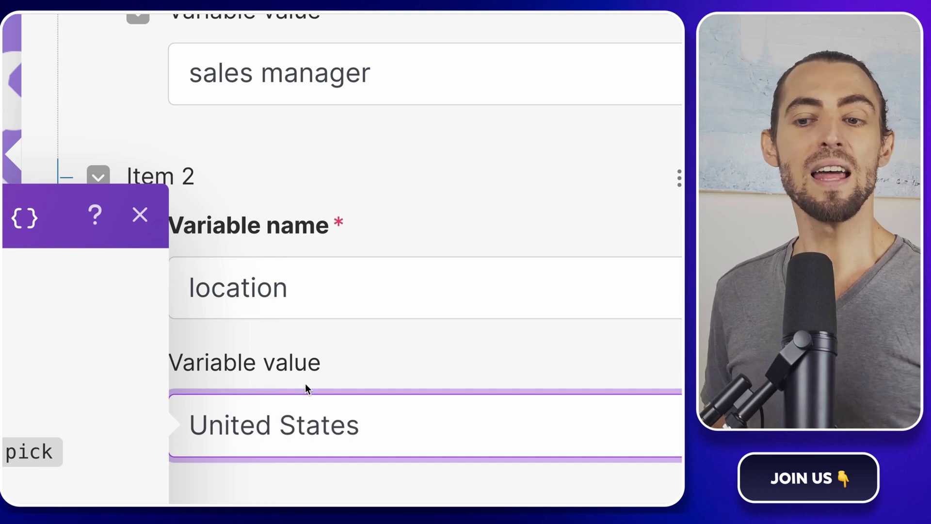
left_click(447, 504)
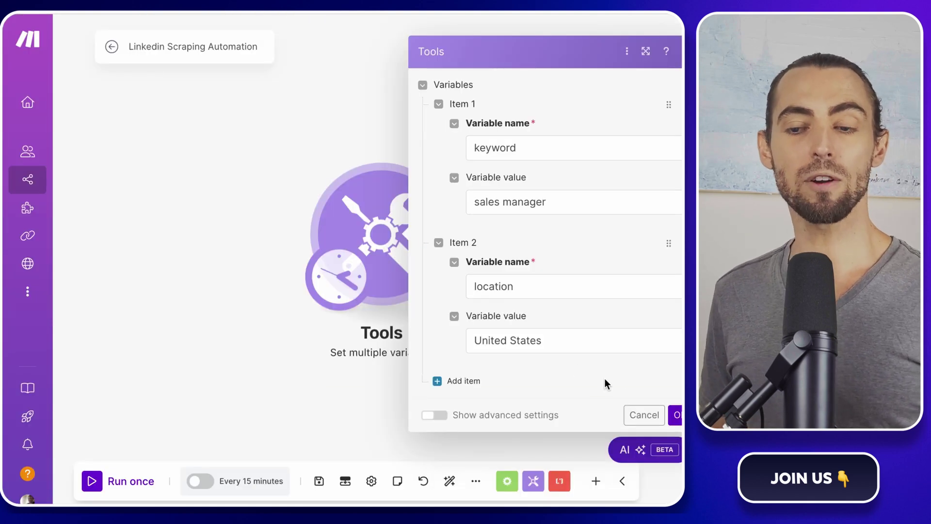
left_click(673, 416)
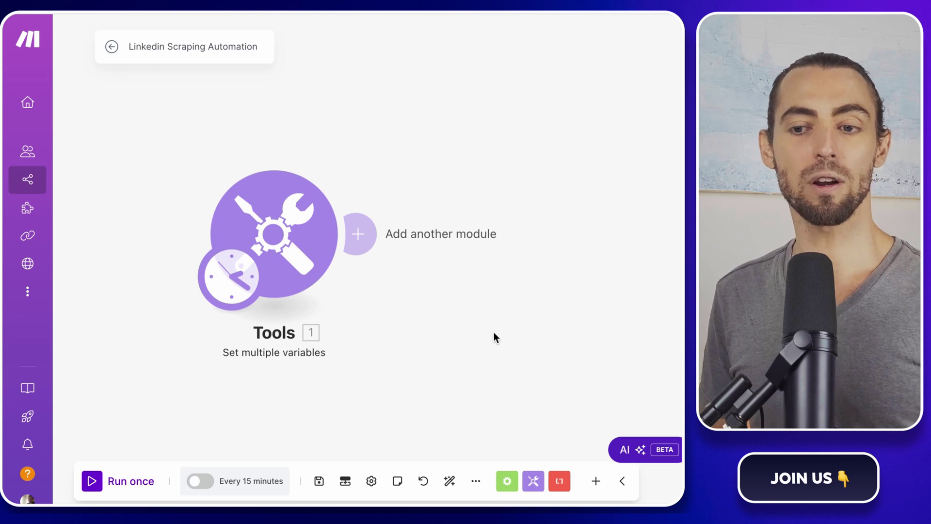
- Add an Apify Run an Actor module after the Tools module
left_click(348, 229)
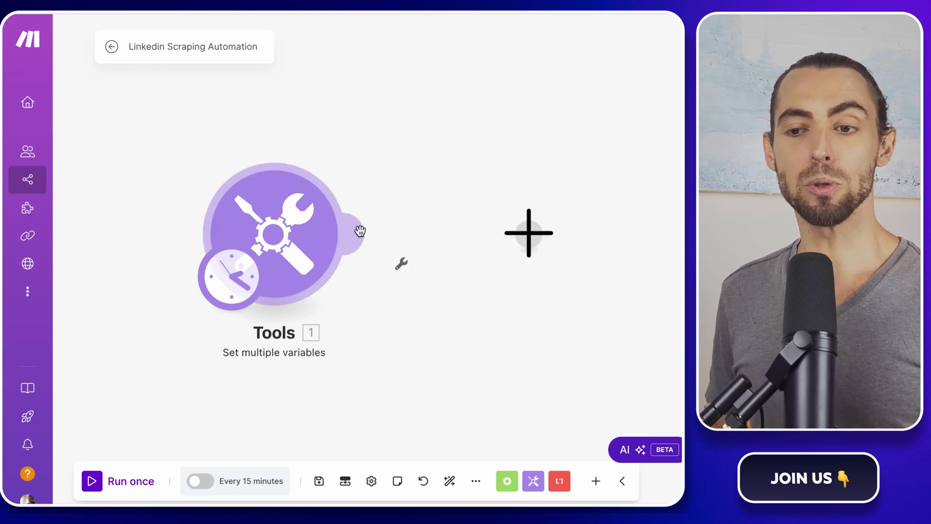
type("apify")
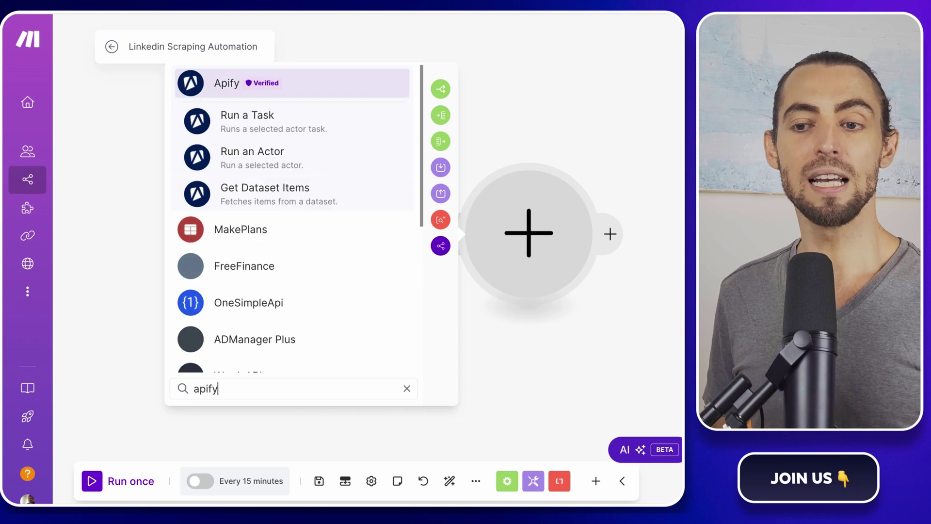
left_click(266, 165)
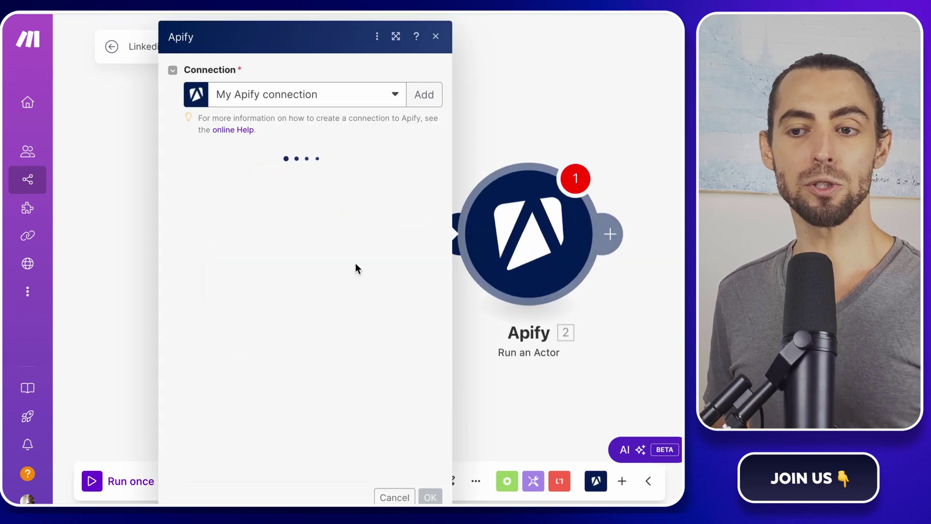
- Start adding a new Apify connection, then switch to Apify and copy the personal API token from the API & Integrations settings
left_click(415, 104)
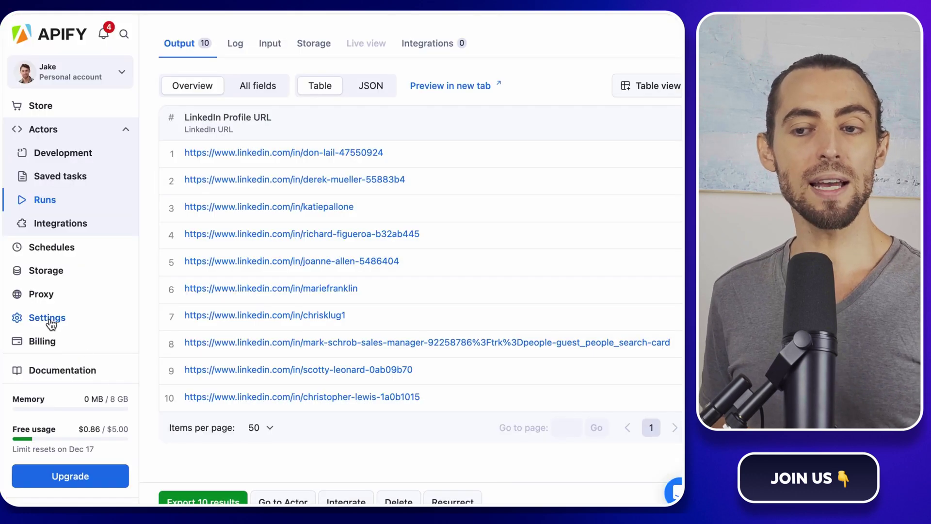
left_click(38, 322)
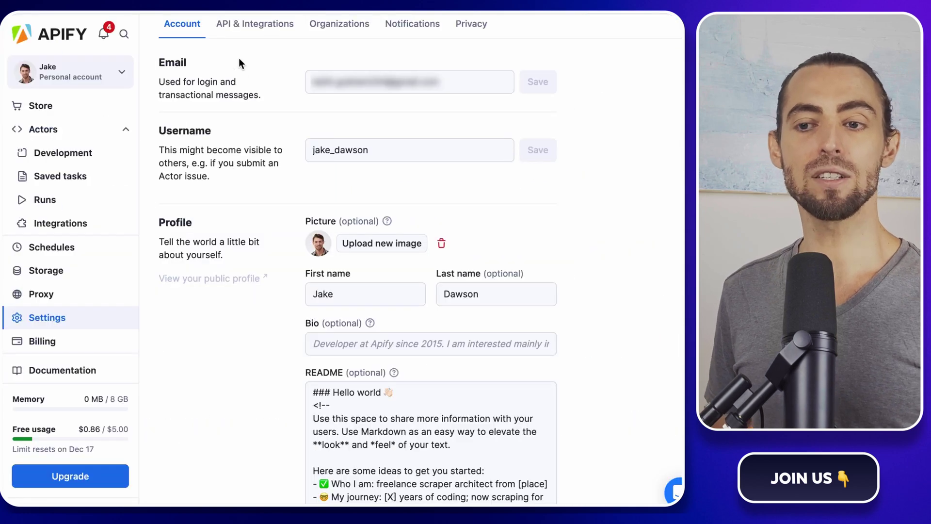
scroll(240, 63, "up", 2)
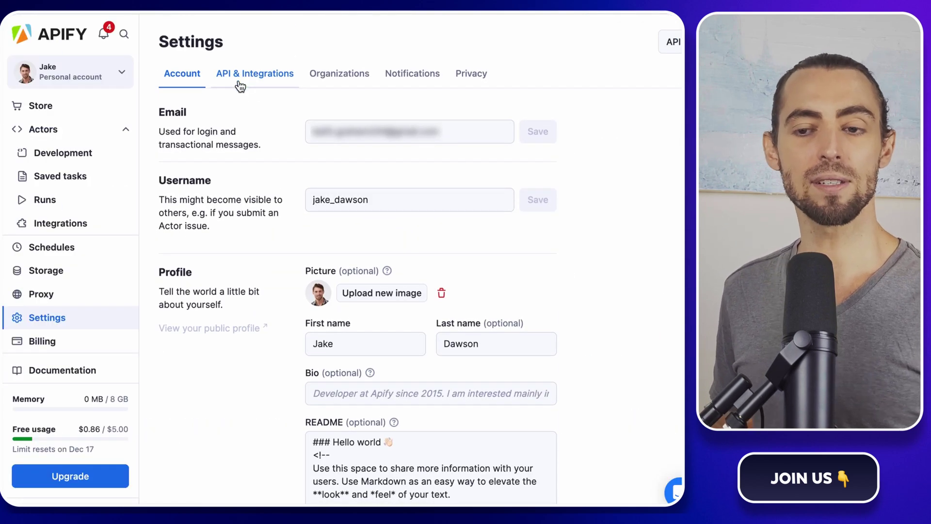
left_click(240, 86)
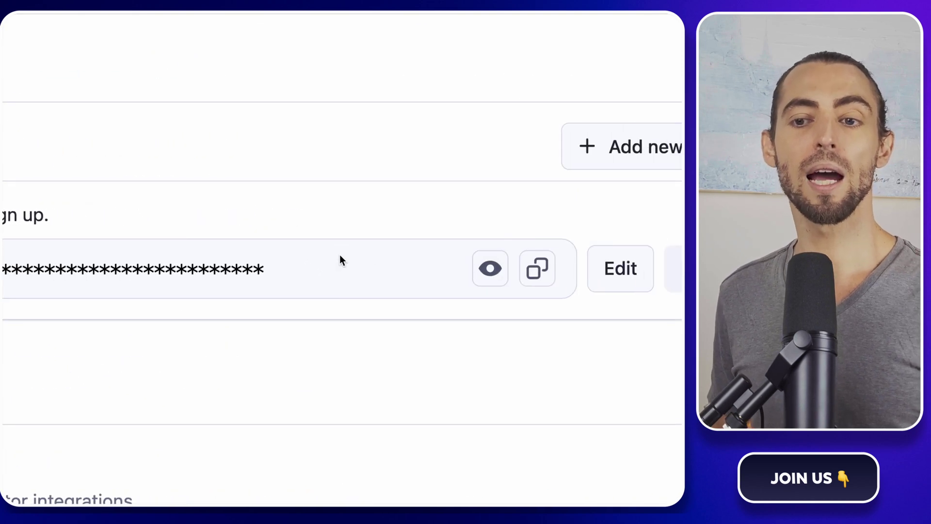
left_click(537, 268)
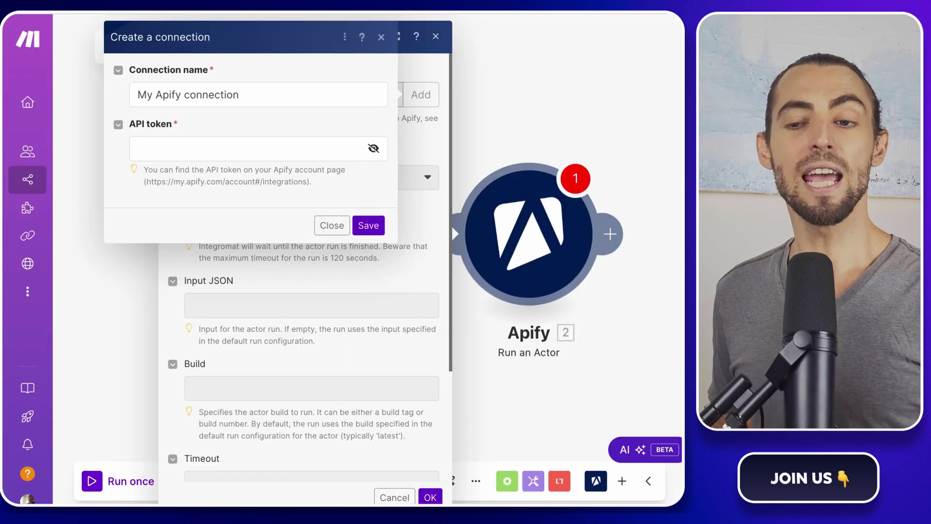
- Paste the API token into the new Apify connection in Make and save the connection
left_click(258, 149)
key("ctrl+v")
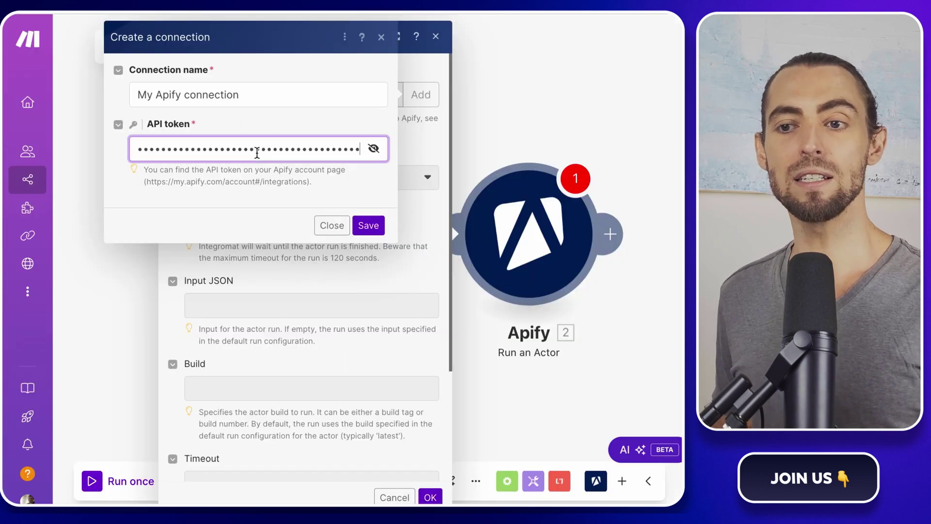
left_click(367, 226)
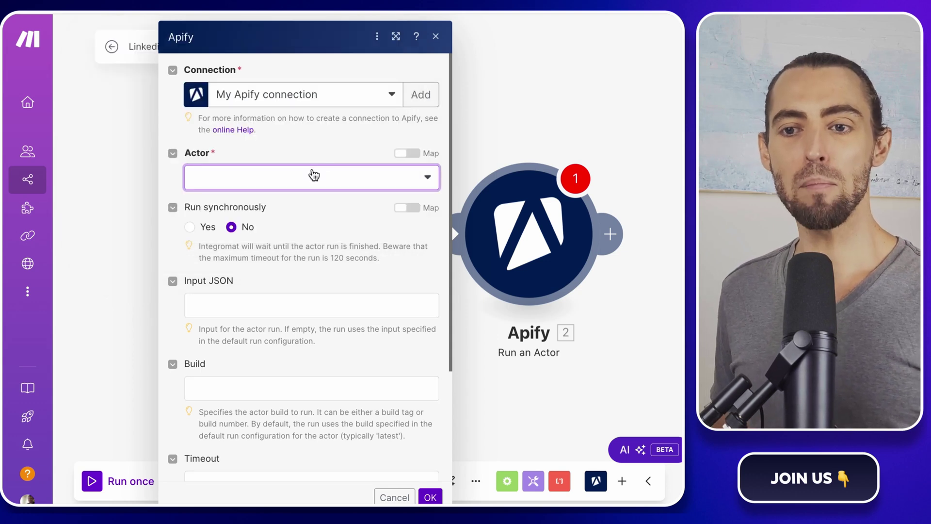
- Choose the actor glowing_treat/linkedin-scrapper-from-google for the Apify module and set Run synchronously to Yes
left_click(301, 179)
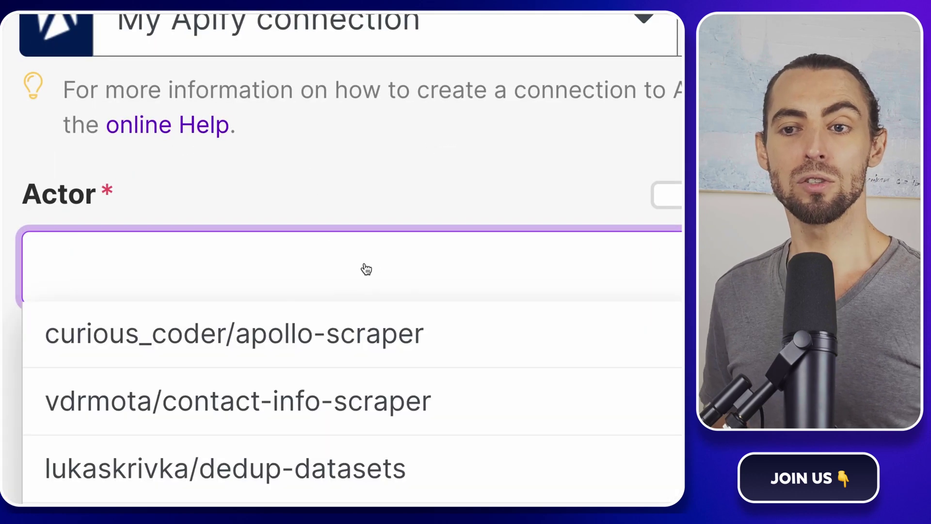
scroll(396, 273, "down", 8)
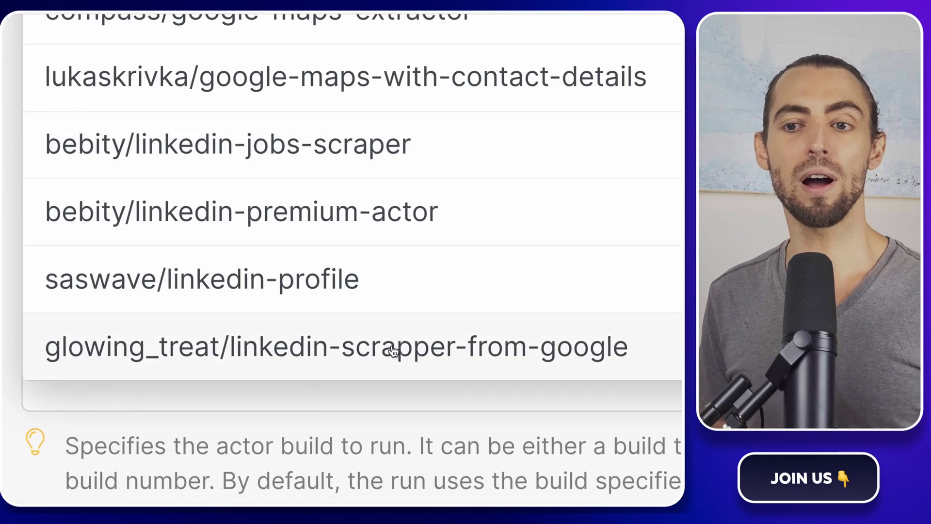
key("Escape")
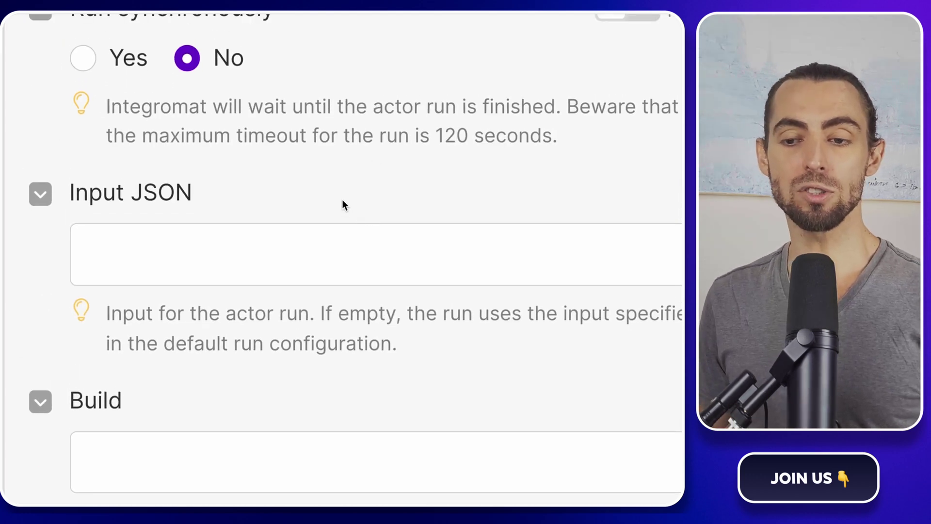
scroll(300, 175, "up", 1)
left_click(84, 92)
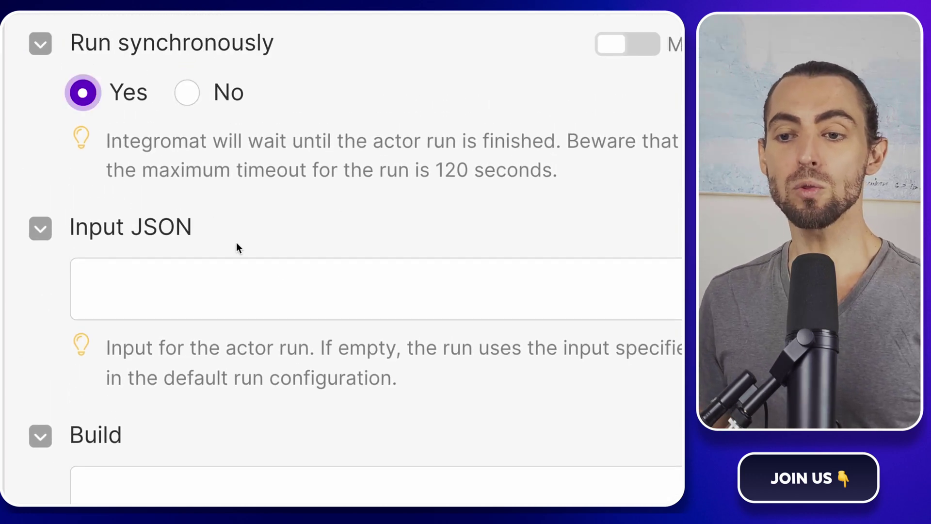
- Switch to Apify, open the LinkedIn Profile URL Scrapper (from Google) actor, and copy its entire input in JSON form
left_click(304, 283)
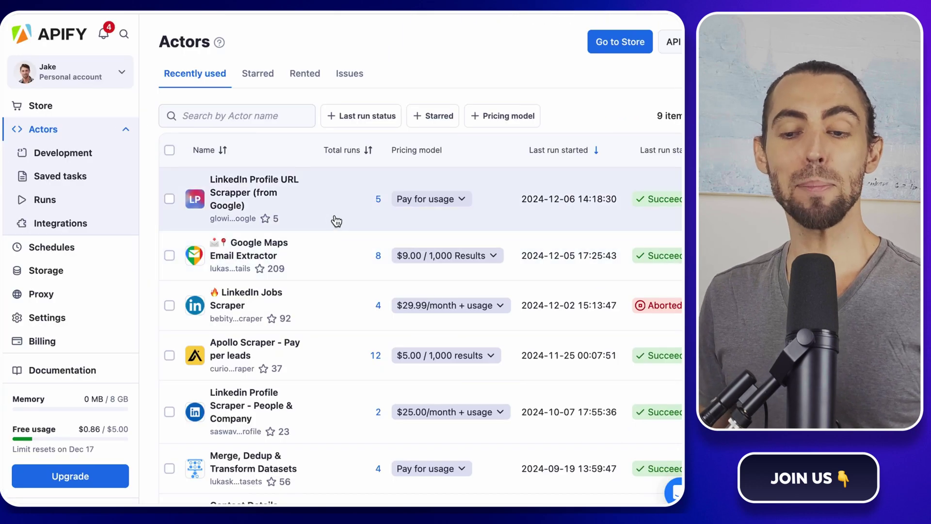
left_click(232, 197)
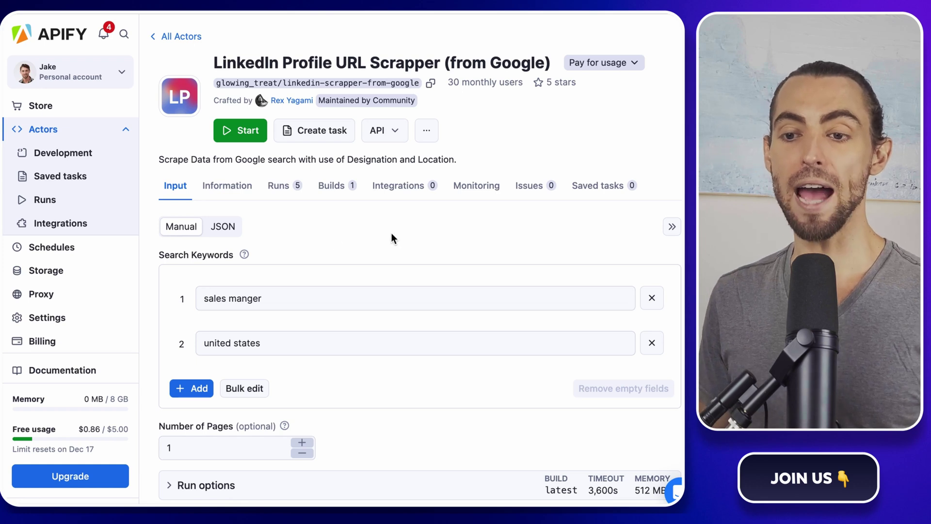
scroll(331, 236, "down", 2)
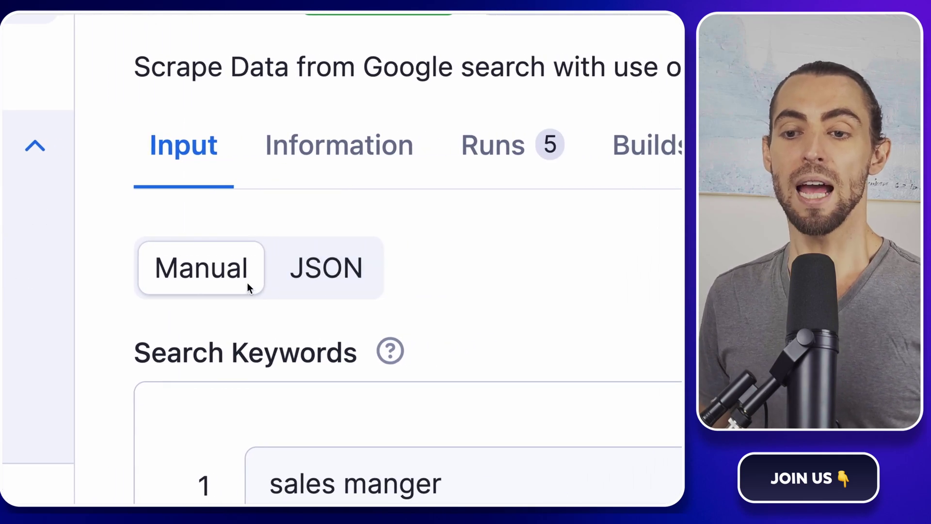
left_click(335, 272)
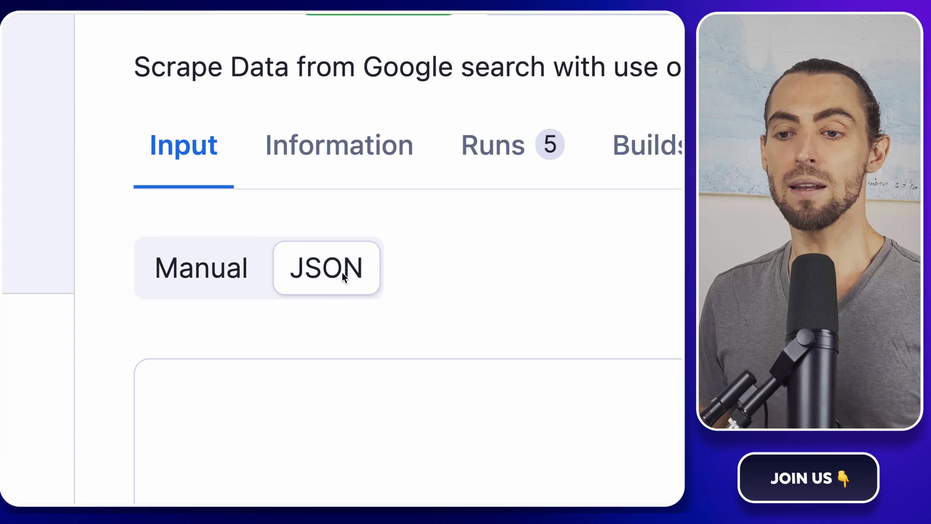
scroll(452, 253, "down", 5)
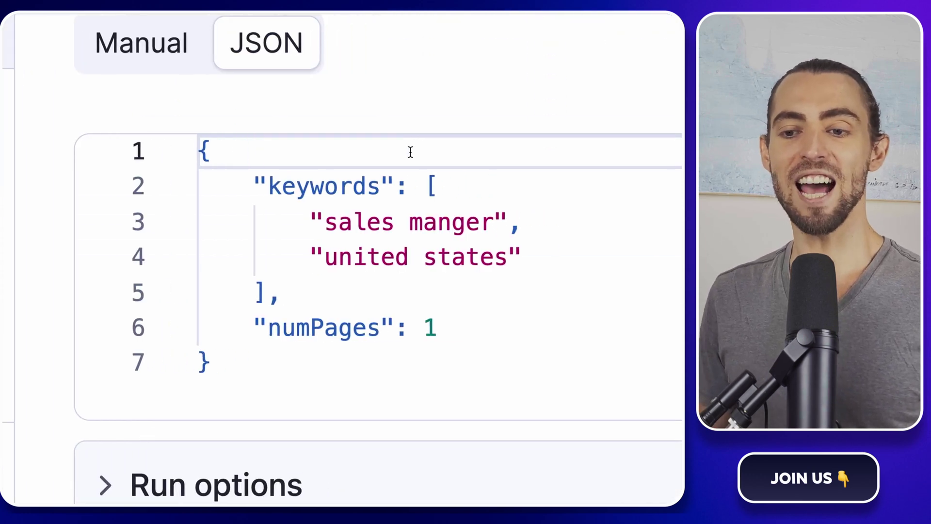
left_click_drag(276, 350, 198, 146)
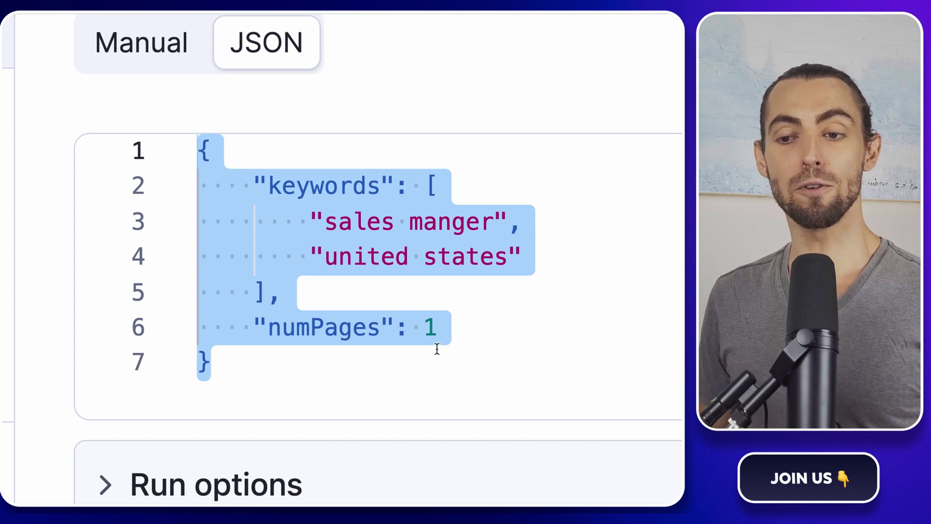
right_click(309, 227)
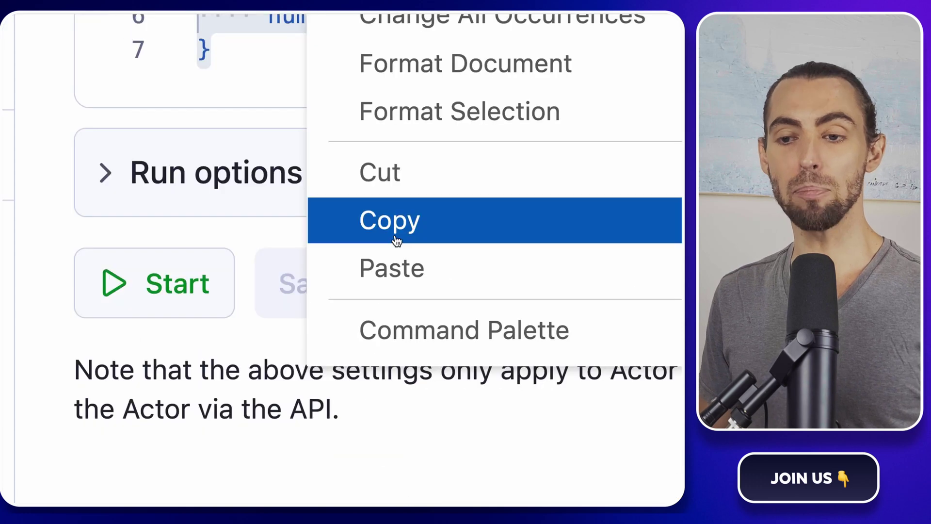
left_click(394, 493)
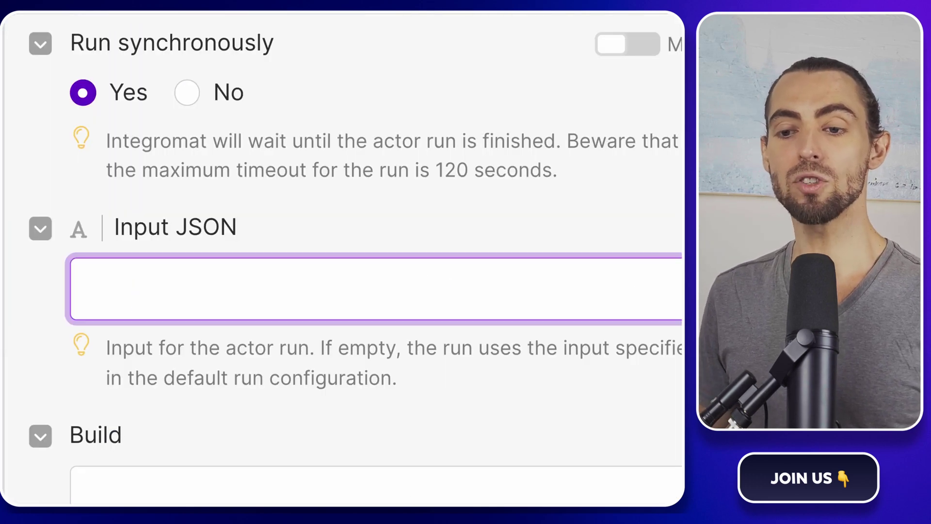
- Paste the copied actor input, without its formatting, as the Input JSON of the Run an Actor module in Make
right_click(271, 295)
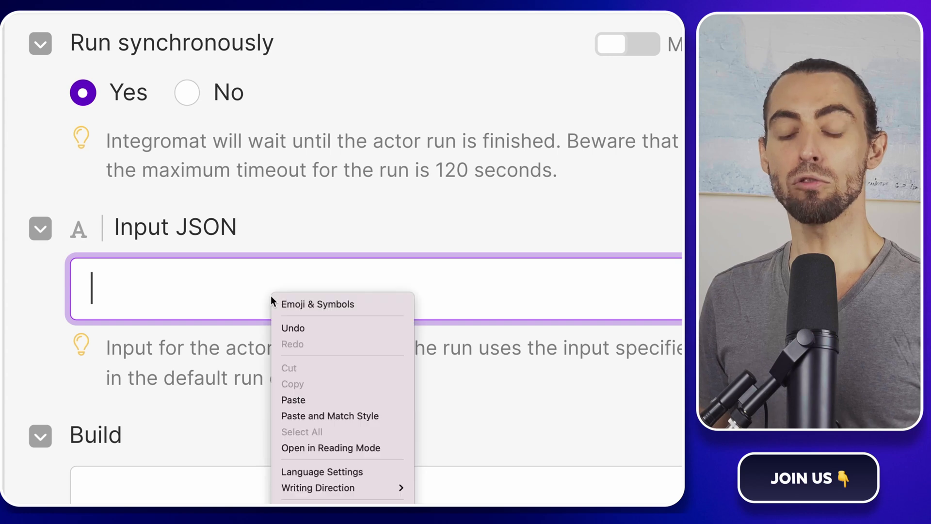
left_click(317, 414)
scroll(303, 316, "down", 2)
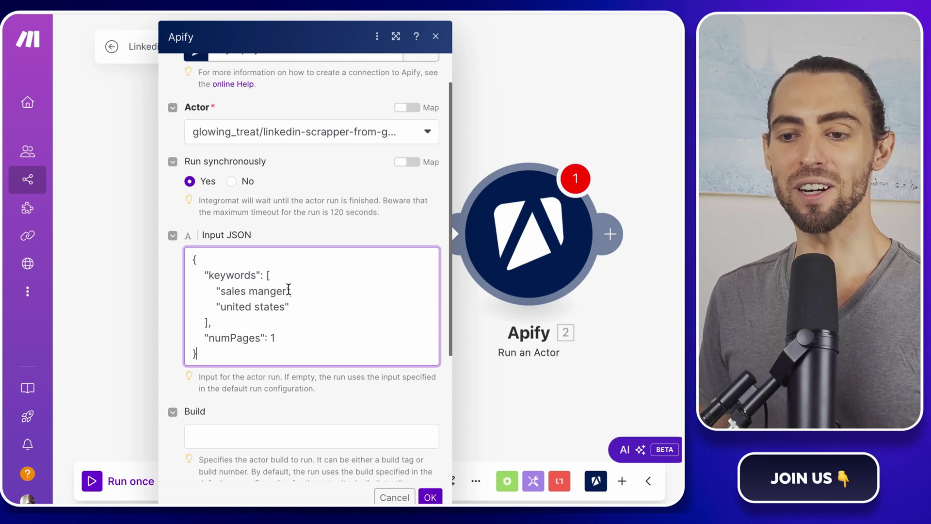
- Replace "sales manger" inside its quotes in the Input JSON with the keyword variable from the Tools module
left_click_drag(287, 289, 222, 286)
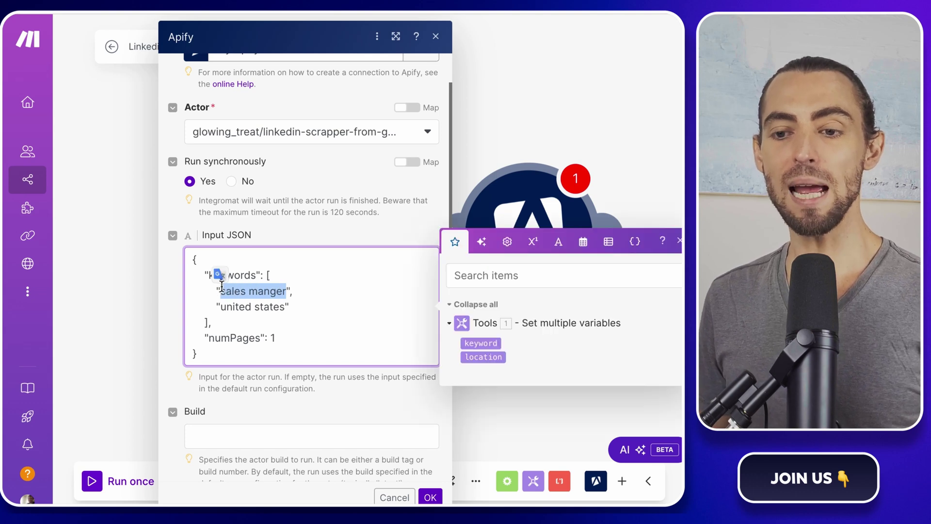
left_click(336, 312)
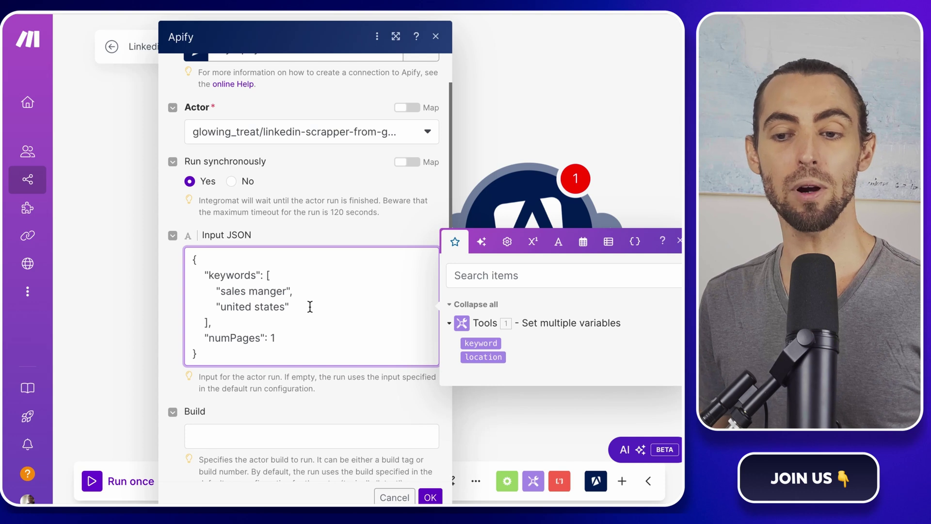
left_click_drag(286, 289, 221, 290)
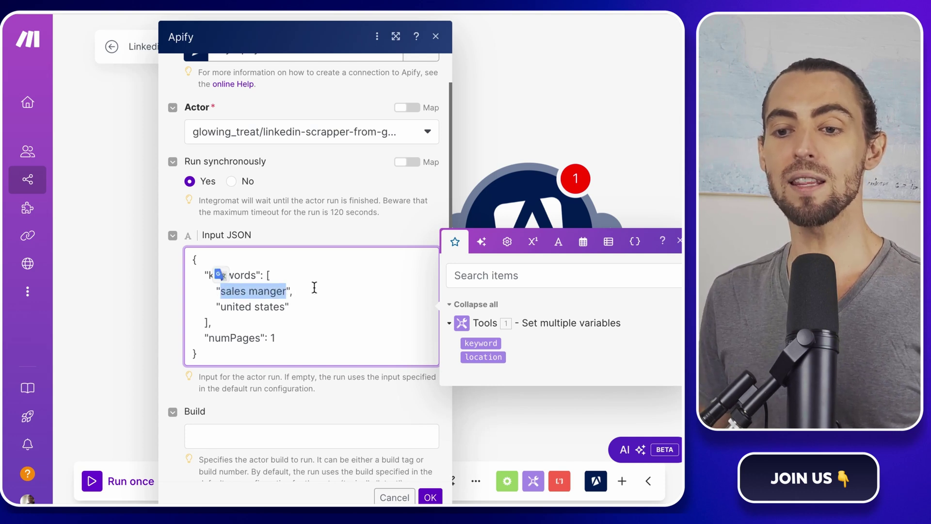
key("BackSpace")
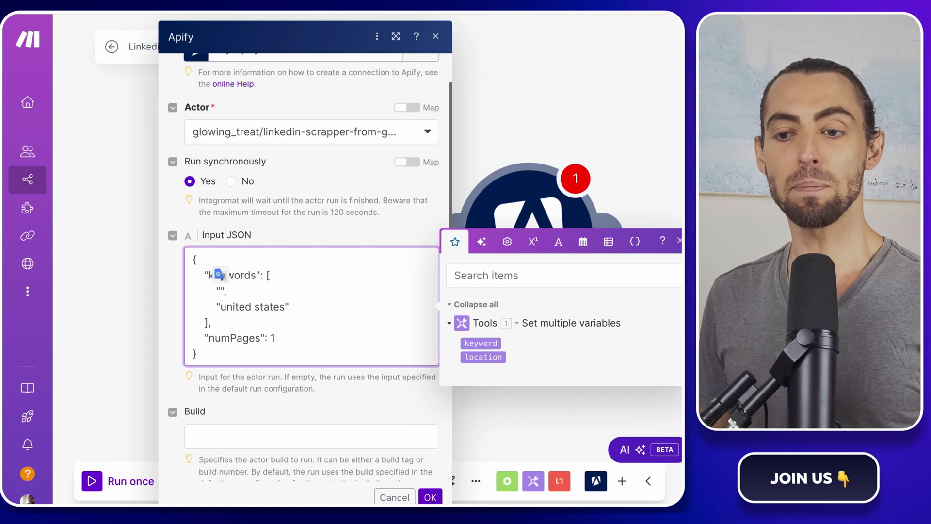
left_click(482, 343)
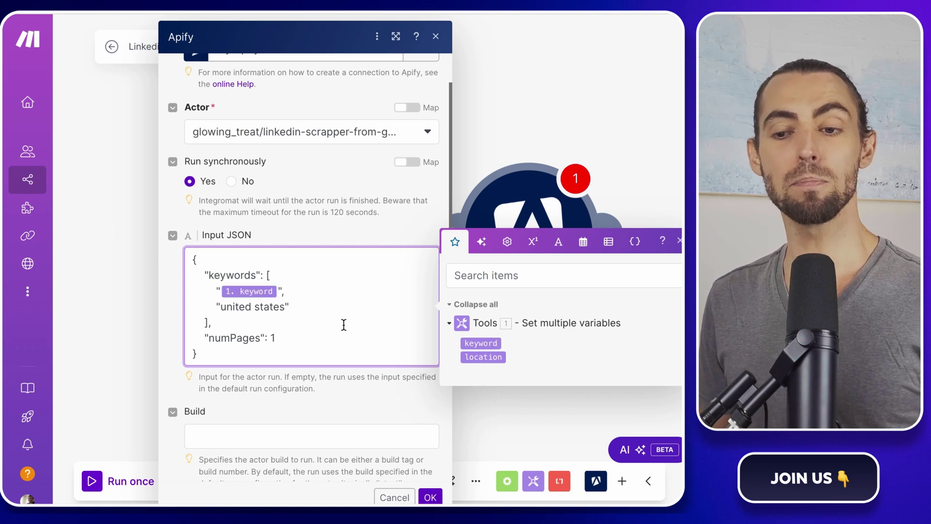
- Replace "united states" inside its quotes in the Input JSON with the location variable and save the Run an Actor module
left_click_drag(285, 307, 221, 307)
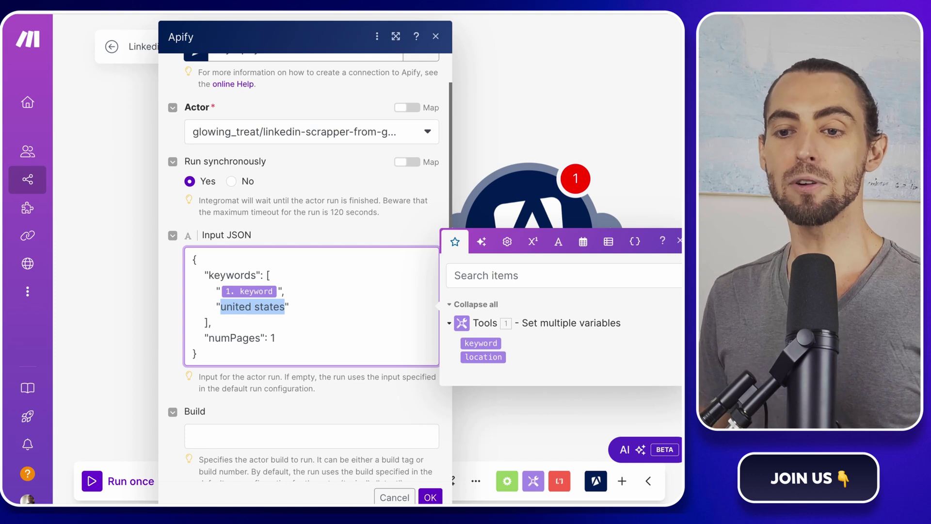
key("BackSpace")
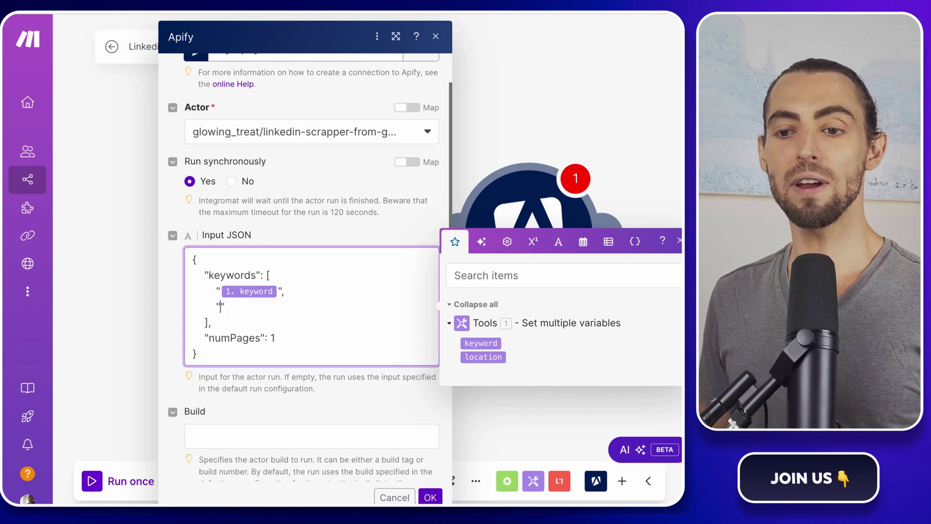
left_click(493, 360)
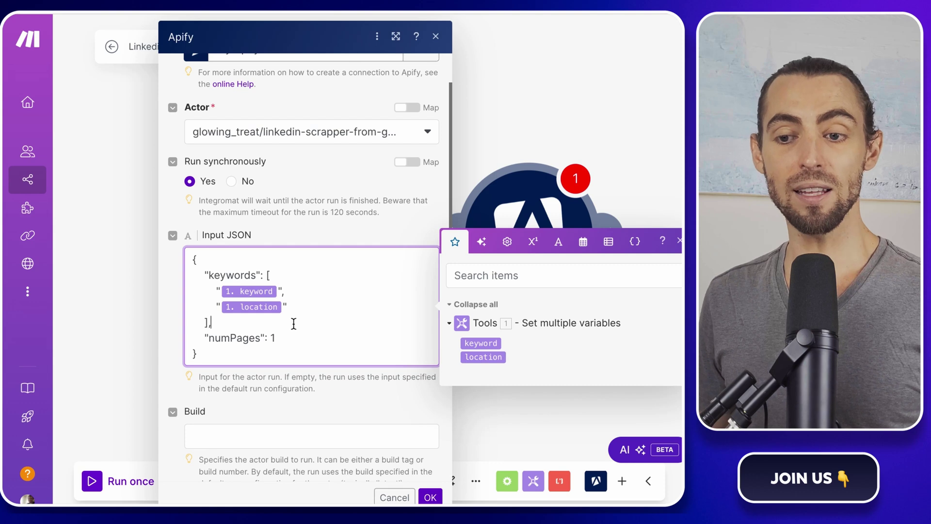
scroll(294, 324, "down", 1)
left_click(429, 497)
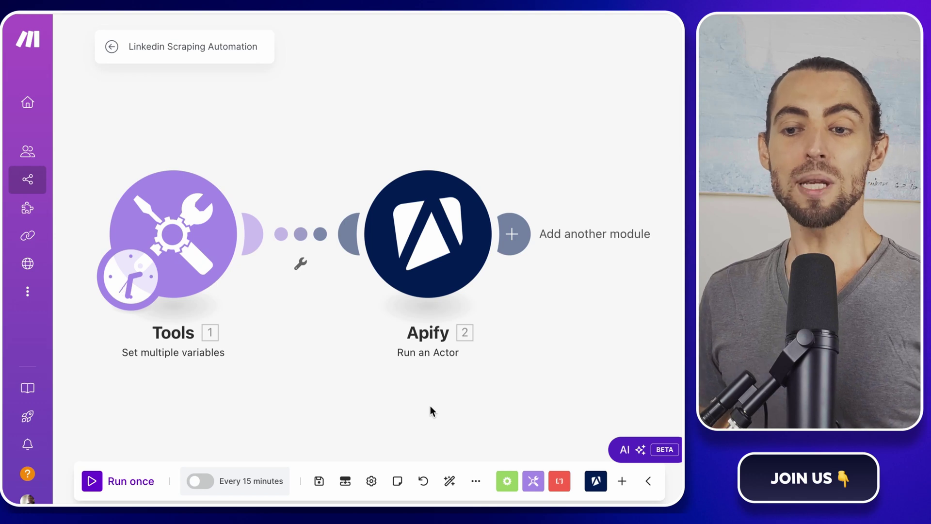
- Add an Apify Get Dataset Items module after Run an Actor and map its Dataset ID to defaultDatasetId
left_click(512, 233)
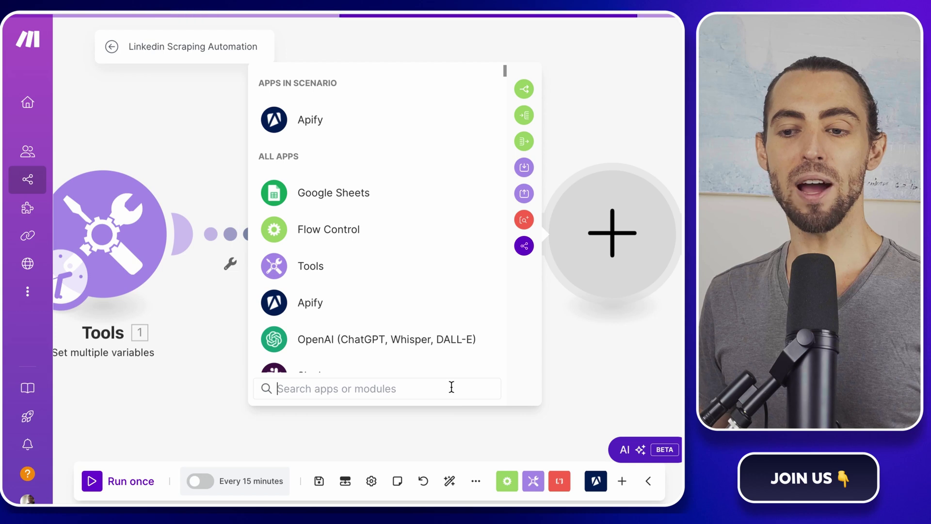
type("apify")
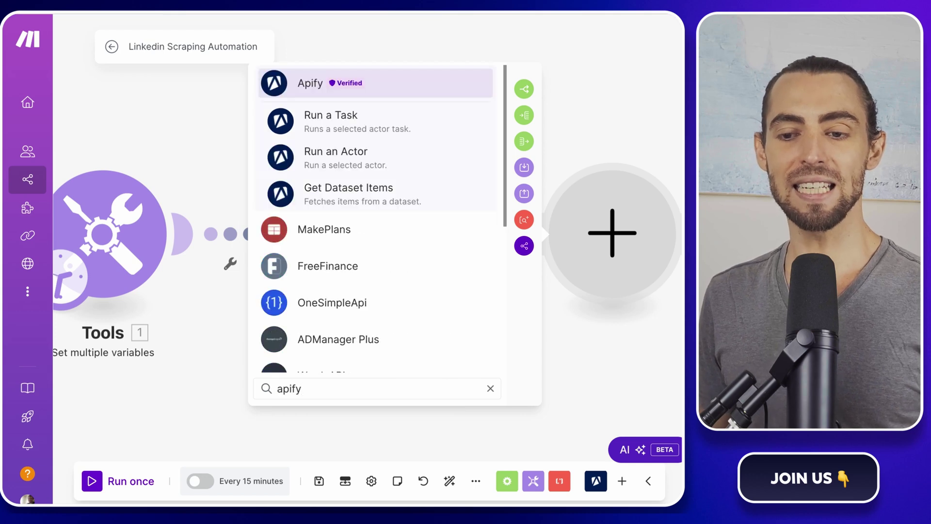
left_click(341, 195)
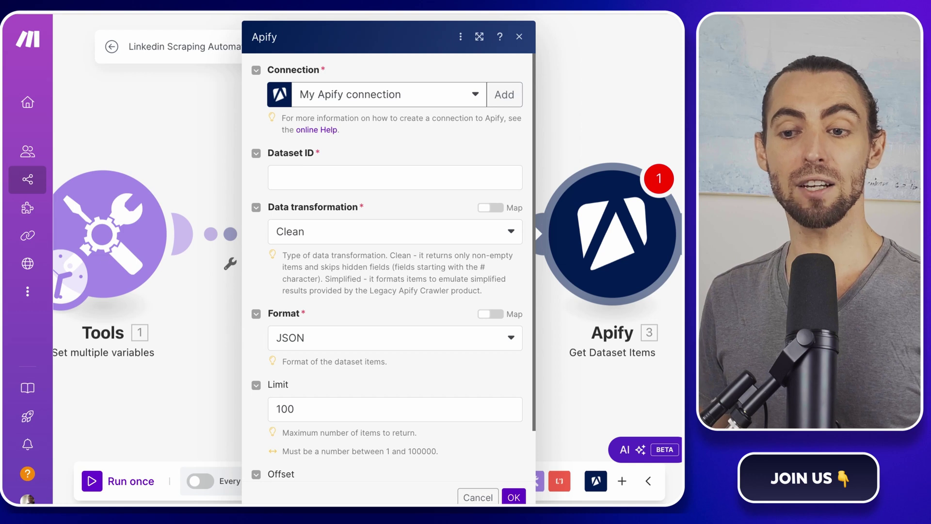
left_click(347, 174)
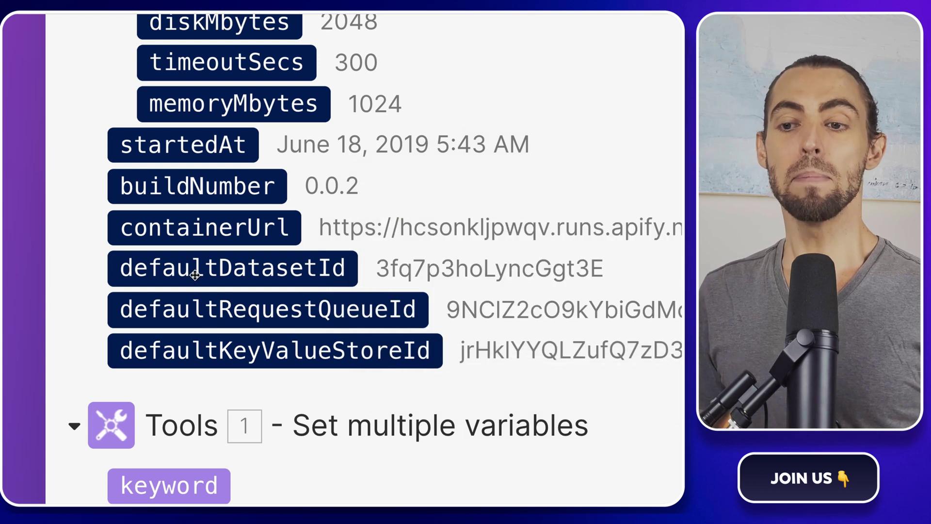
left_click(194, 275)
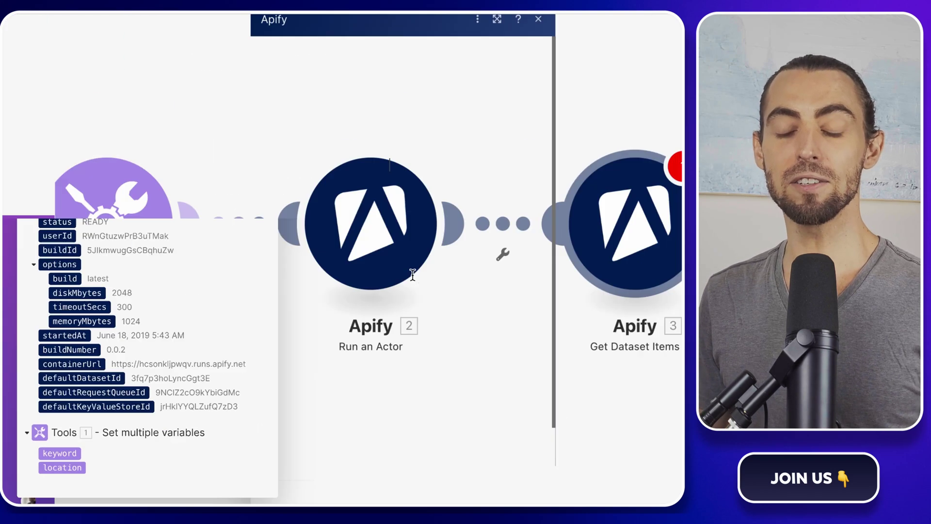
- Save the Get Dataset Items module with Clean transformation, JSON format and a limit of 100, and run the scenario once
left_click(257, 33)
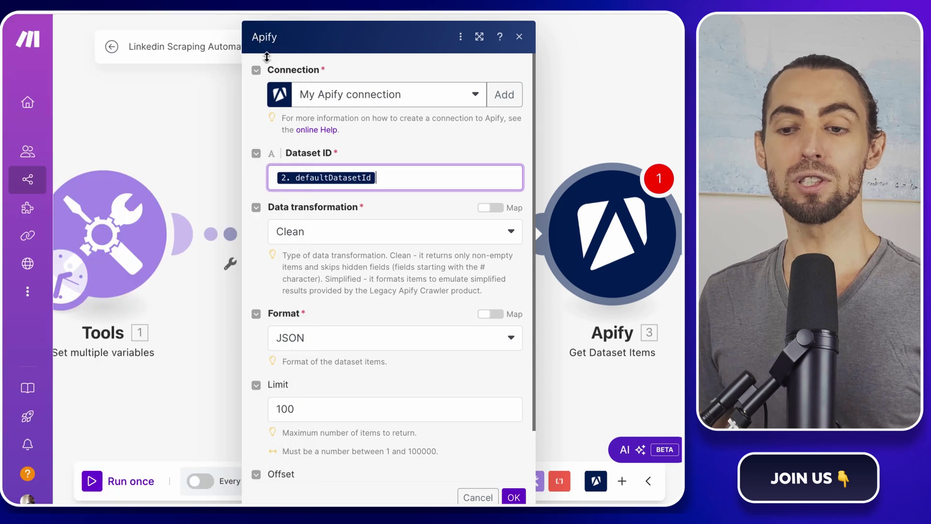
scroll(397, 309, "down", 2)
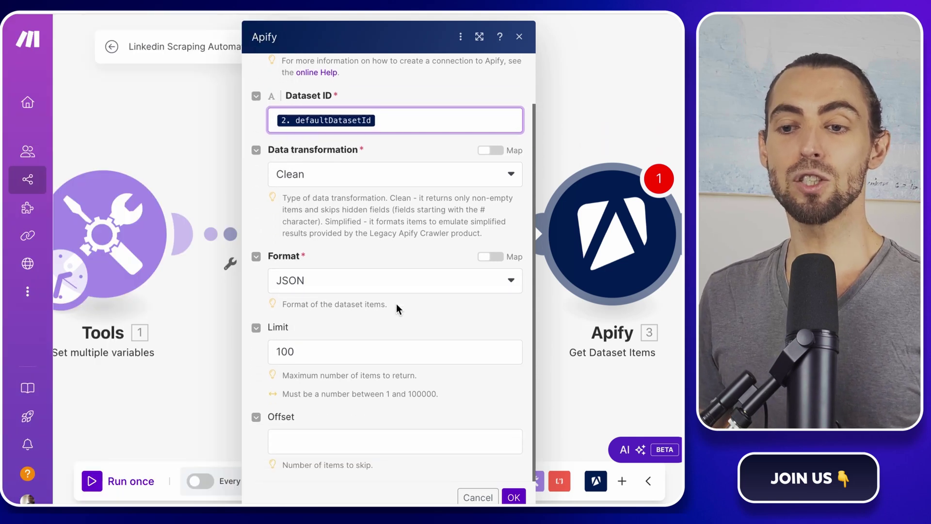
left_click(513, 497)
left_click(92, 481)
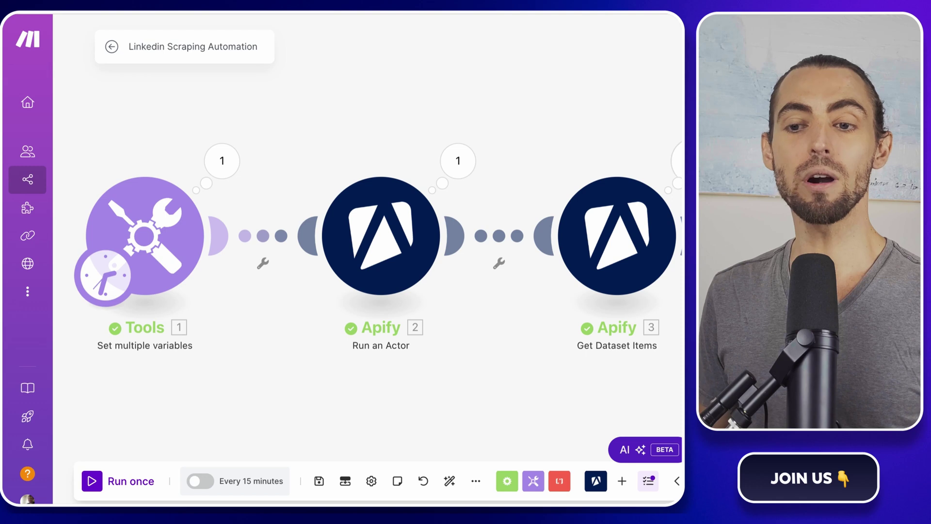
- Inspect the LinkedIn URL bundles in the output of the Get Dataset Items module
left_click(682, 160)
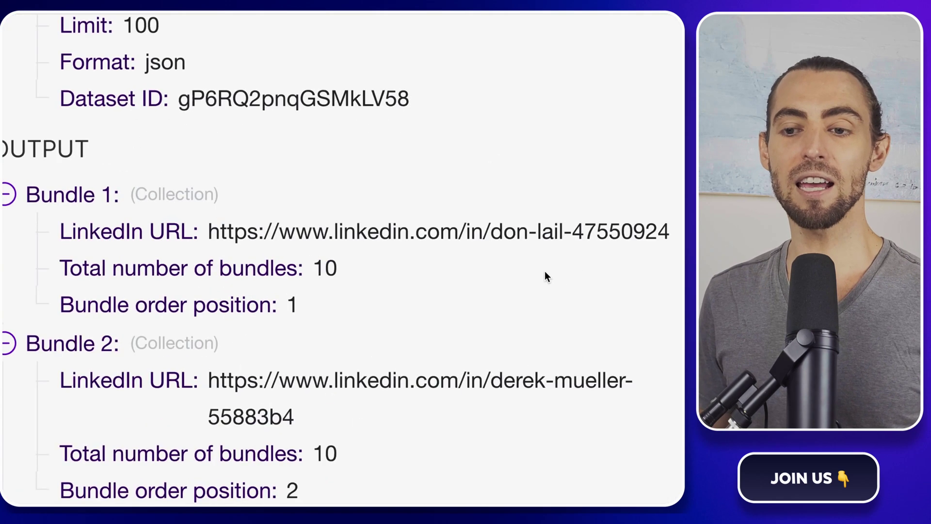
scroll(545, 275, "down", 3)
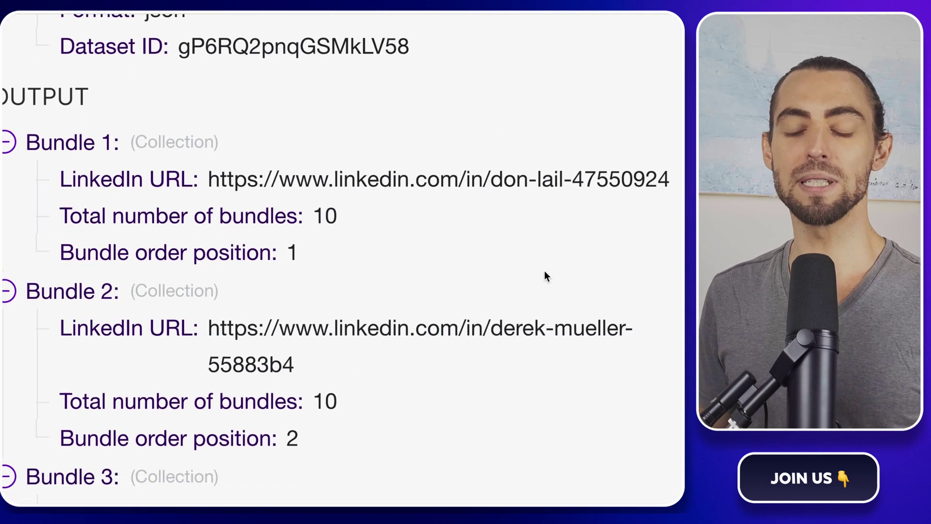
scroll(544, 271, "down", 7)
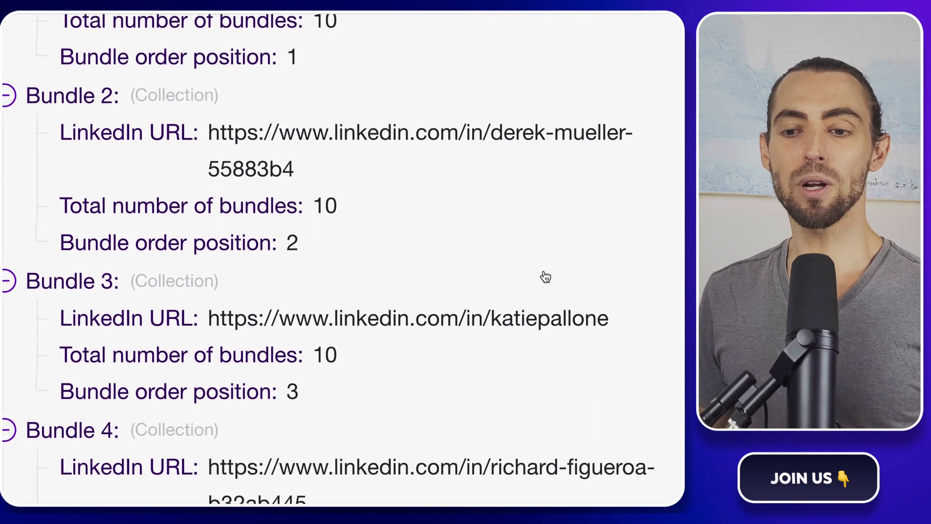
scroll(544, 270, "down", 1)
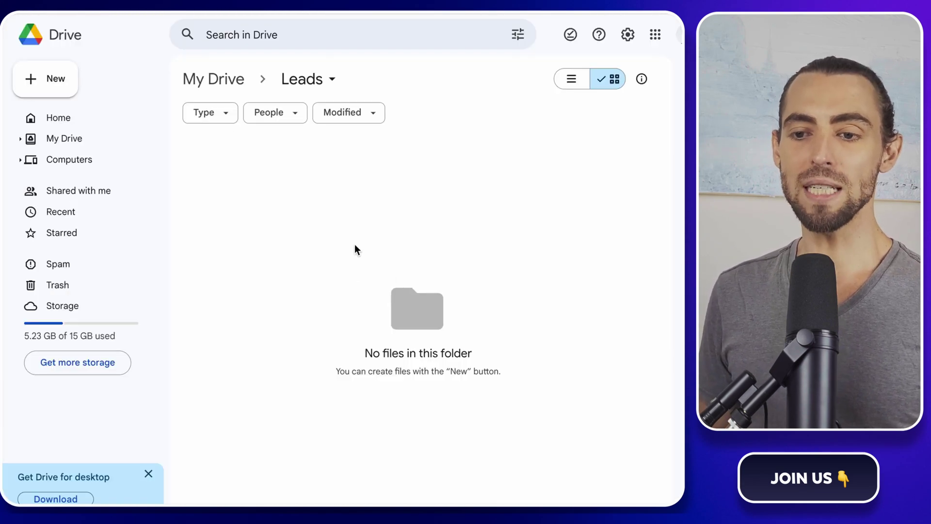
- Create a Google Sheets spreadsheet in the Leads folder in Google Drive and name it "LinkedIn Profiles"
right_click(355, 248)
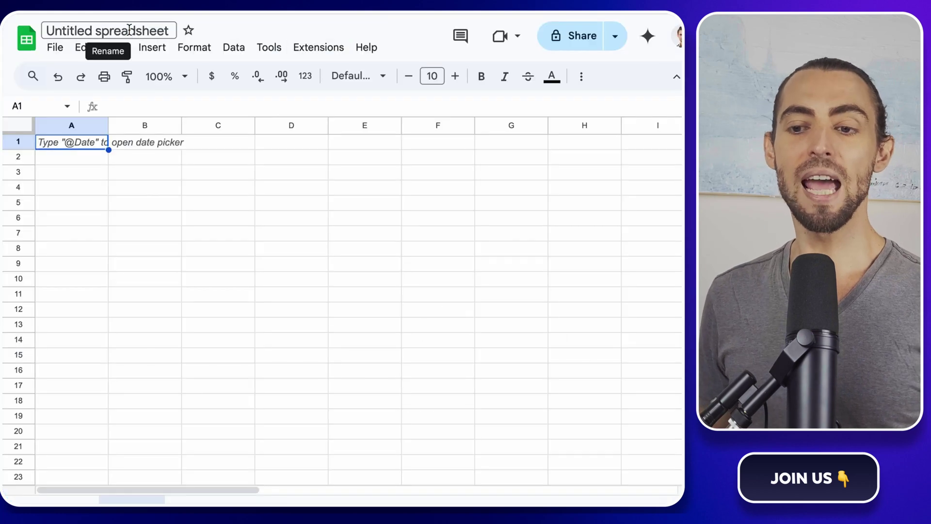
left_click(129, 29)
type("LinkedIn Profiles")
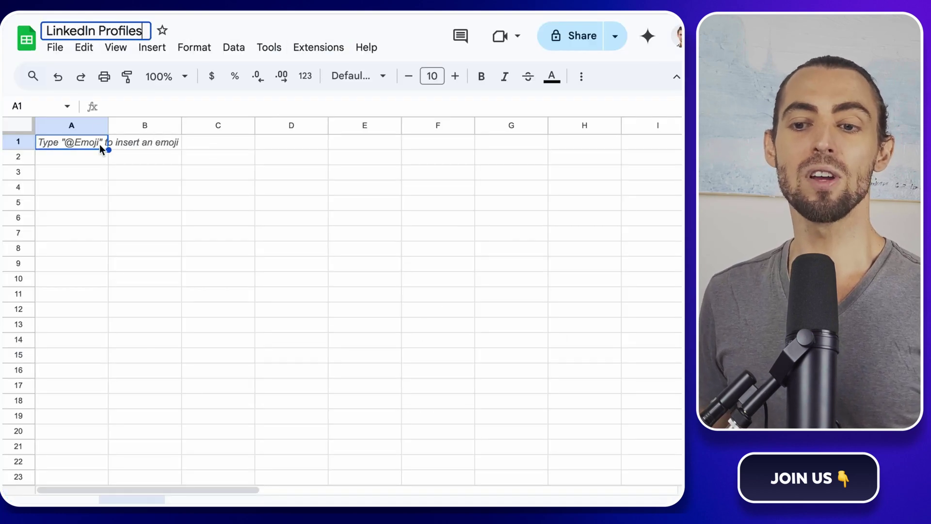
- Enter the column header "Linkedin URLs" in cell A1
left_click(100, 144)
type("Linkedi")
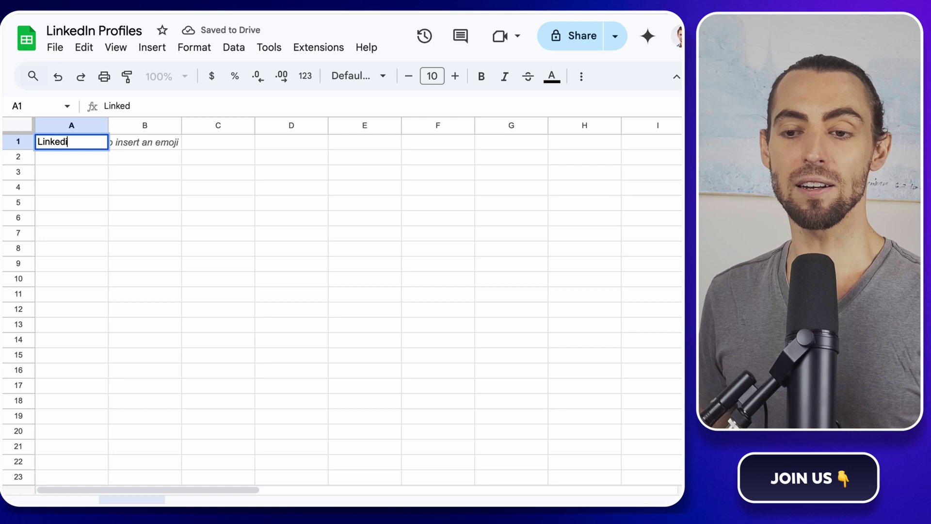
type("n U")
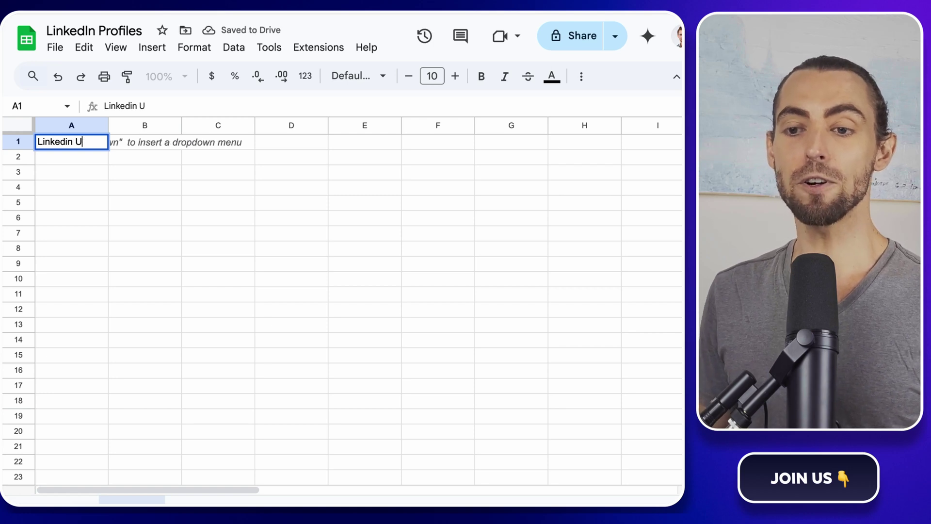
type("rRLs")
- Make the header row taller and align its text vertically to the middle
left_click(18, 141)
left_click_drag(18, 149, 18, 161)
left_click(580, 78)
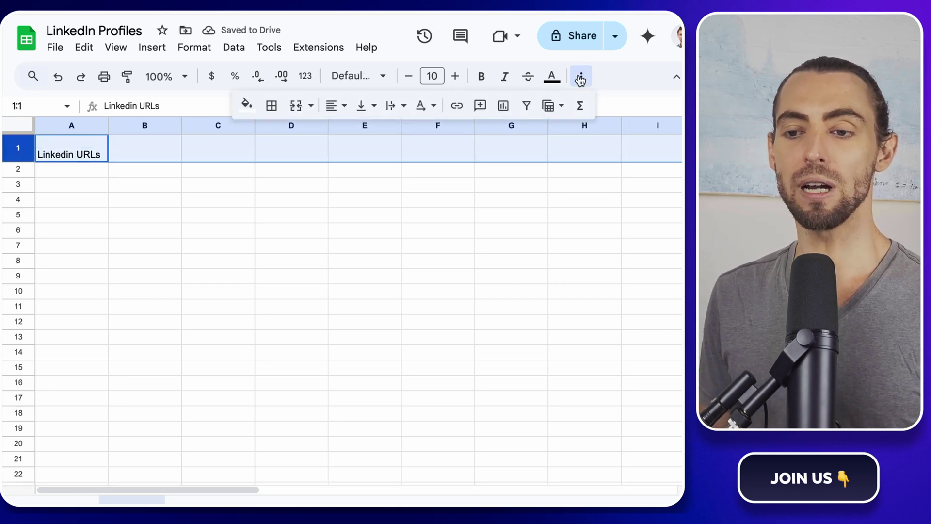
left_click(374, 105)
left_click(385, 131)
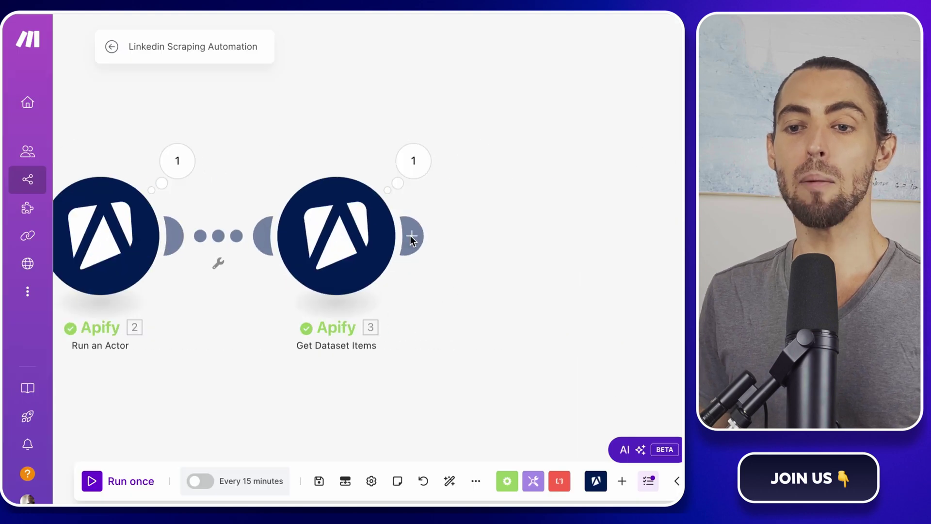
- Add a Google Sheets Add a Row module after Get Dataset Items in the Make scenario
left_click(410, 236)
type("google")
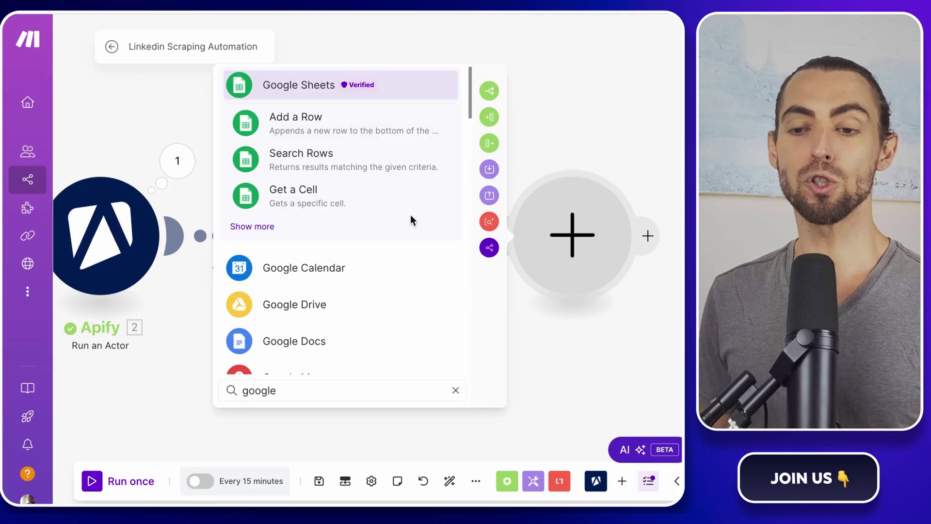
left_click(323, 127)
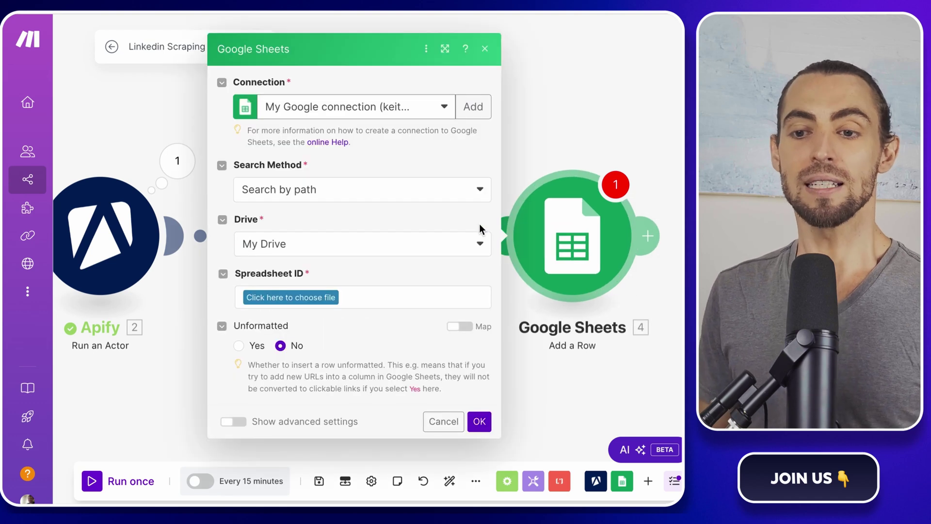
- Set the Add a Row module's spreadsheet to LinkedIn Profiles in the Leads folder and its sheet to Sheet1
left_click(291, 297)
left_click(301, 450)
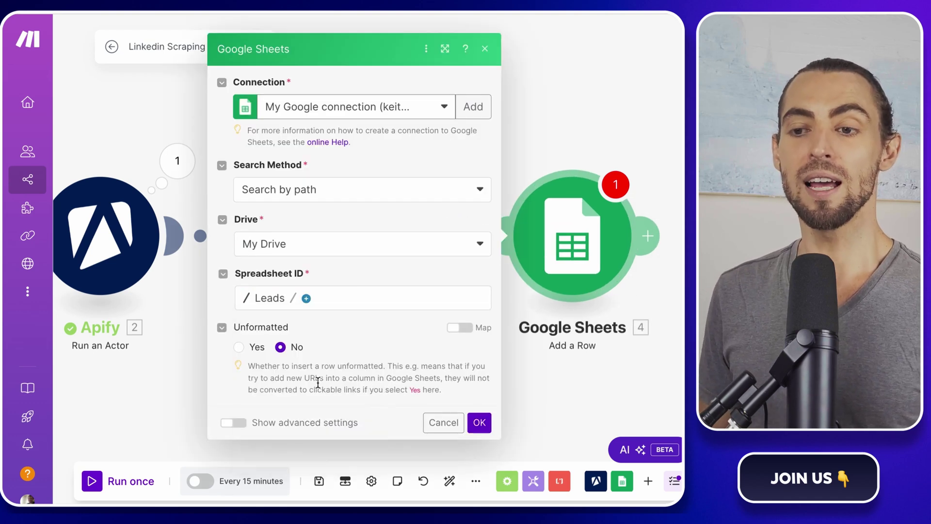
left_click(306, 298)
left_click(339, 319)
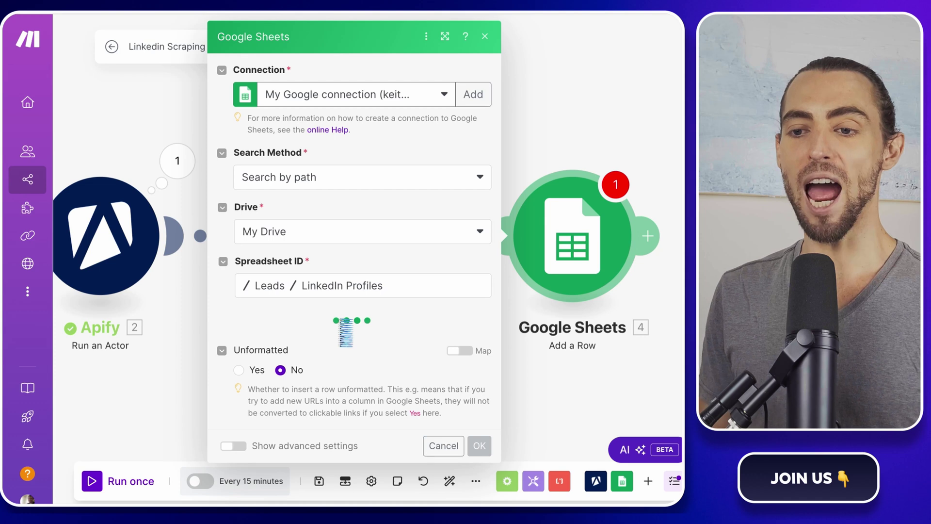
left_click(337, 337)
left_click(336, 354)
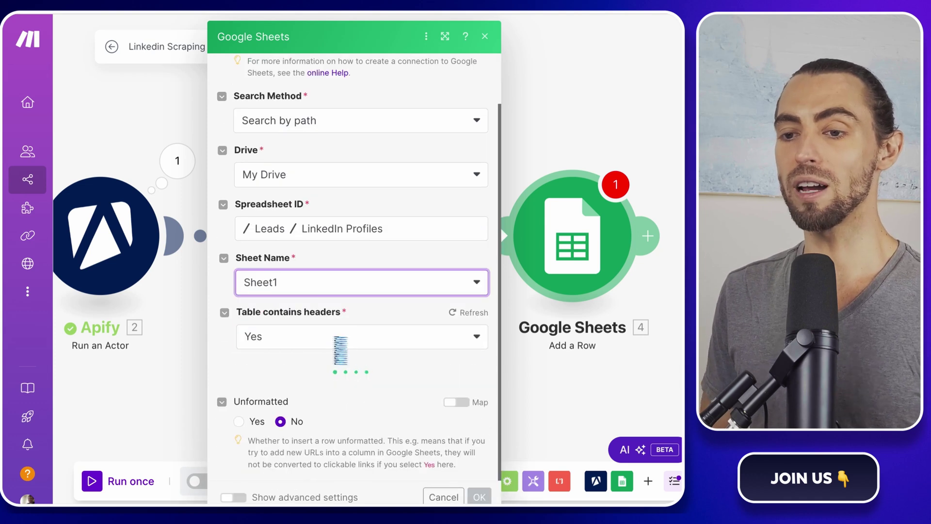
- Map LinkedIn URL from Get Dataset Items to the Linkedin URLs column, save the module and run the scenario once
scroll(332, 341, "down", 3)
left_click(318, 303)
left_click(500, 181)
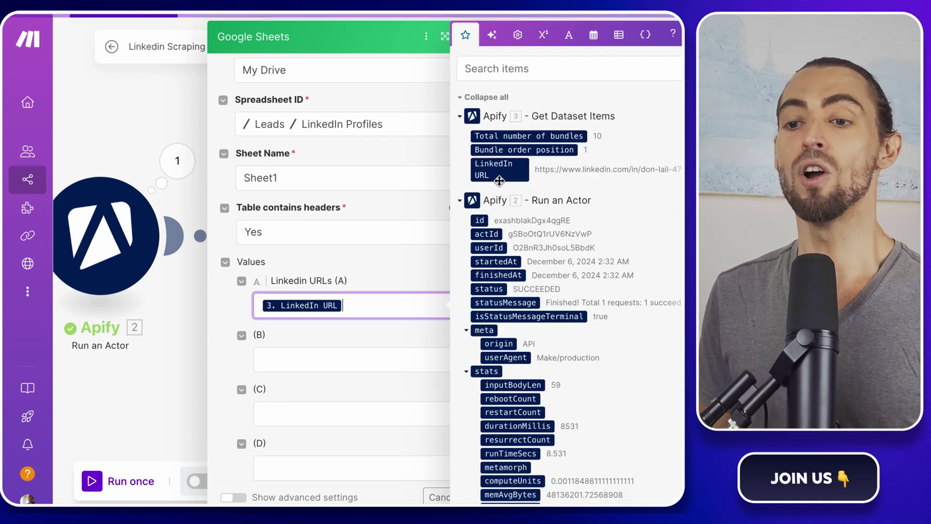
left_click(478, 496)
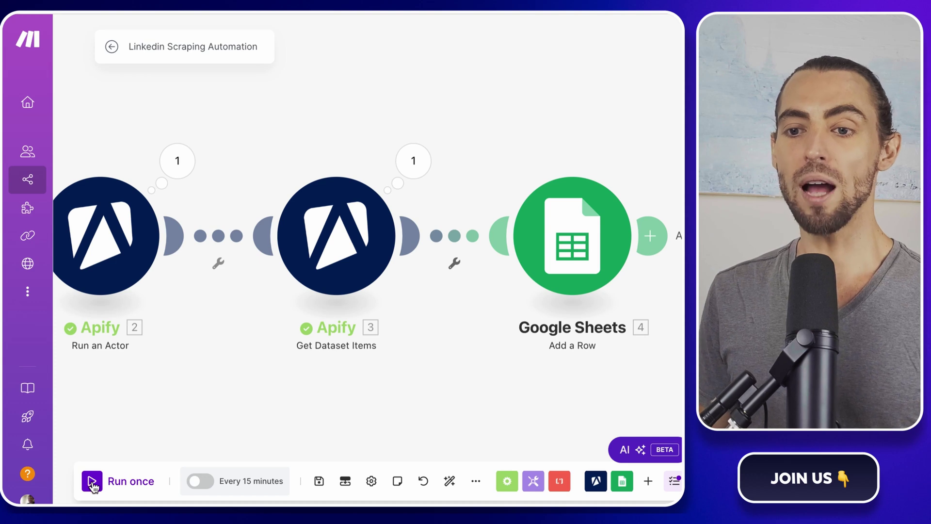
left_click(93, 482)
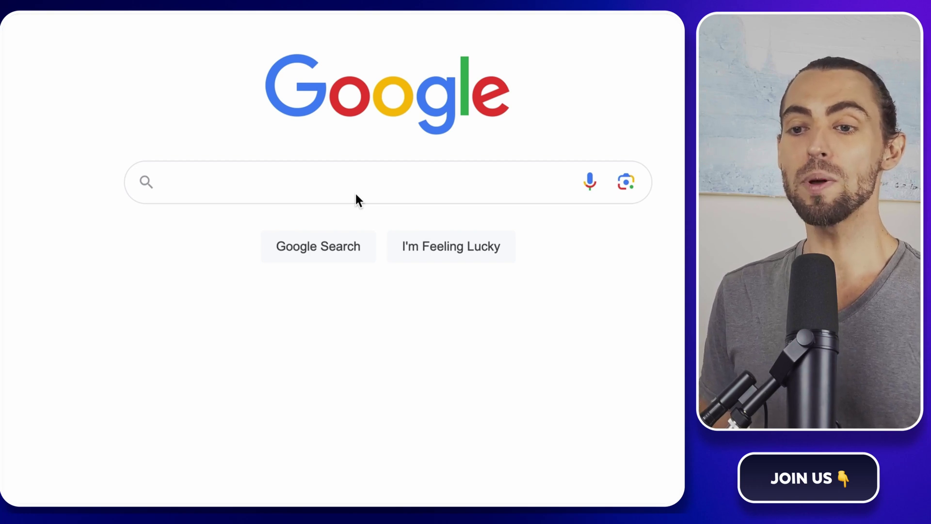
- Search Google for Chrome extensions and open the Extensions page of the Chrome Web Store
left_click(356, 194)
type("ch")
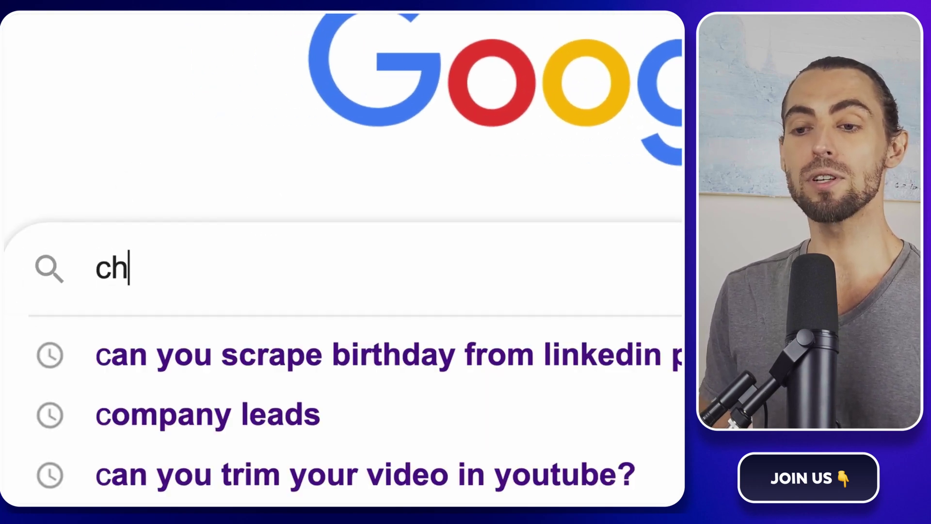
type("rome")
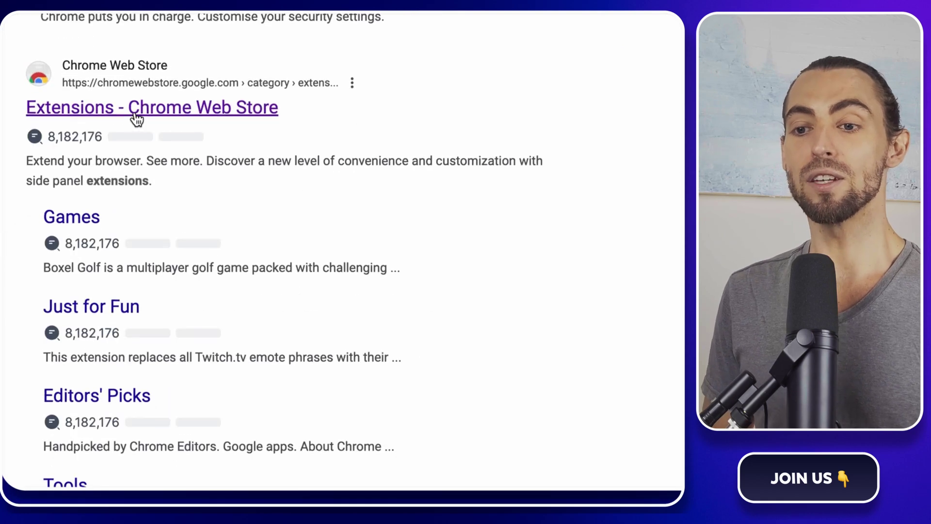
scroll(137, 117, "up", 1)
left_click(135, 117)
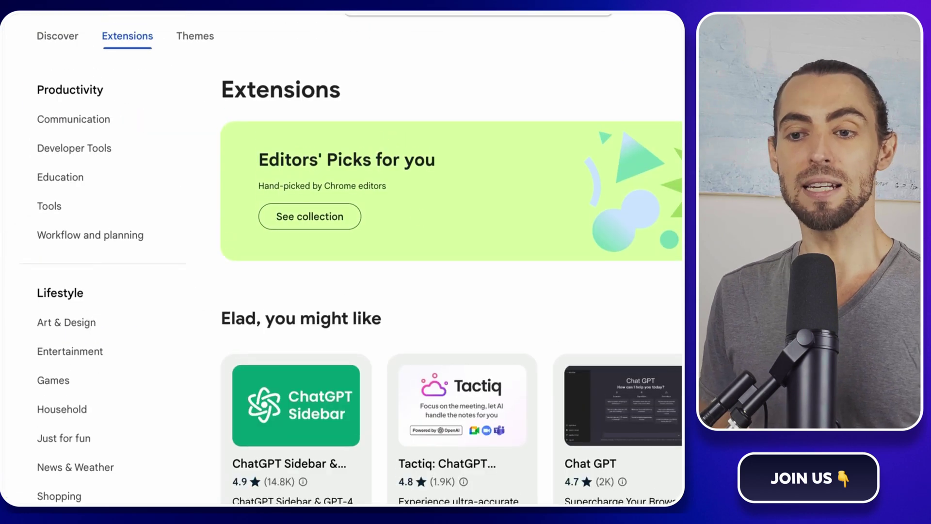
- Find the extension "Cookie importer for Derrick" in the Chrome Web Store and add it to Chrome
left_click(437, 35)
type("cookie impo")
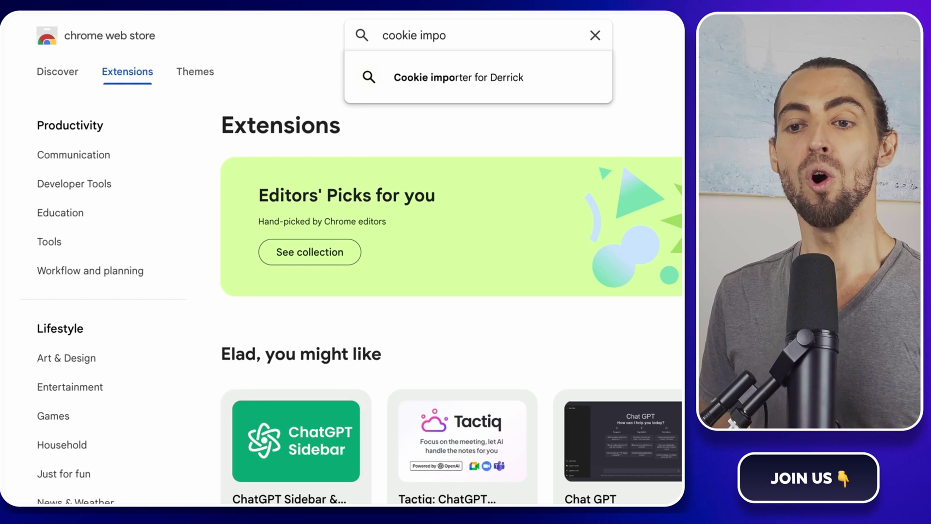
left_click(466, 82)
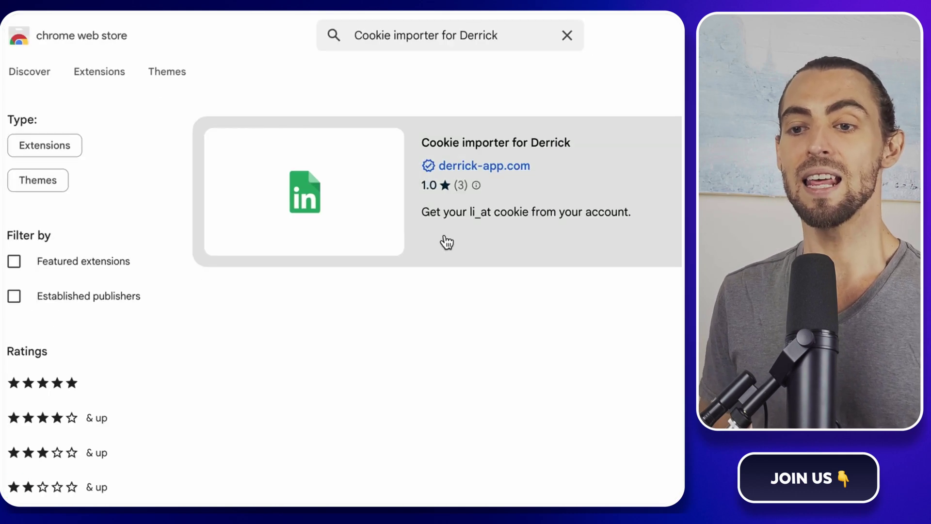
left_click(500, 143)
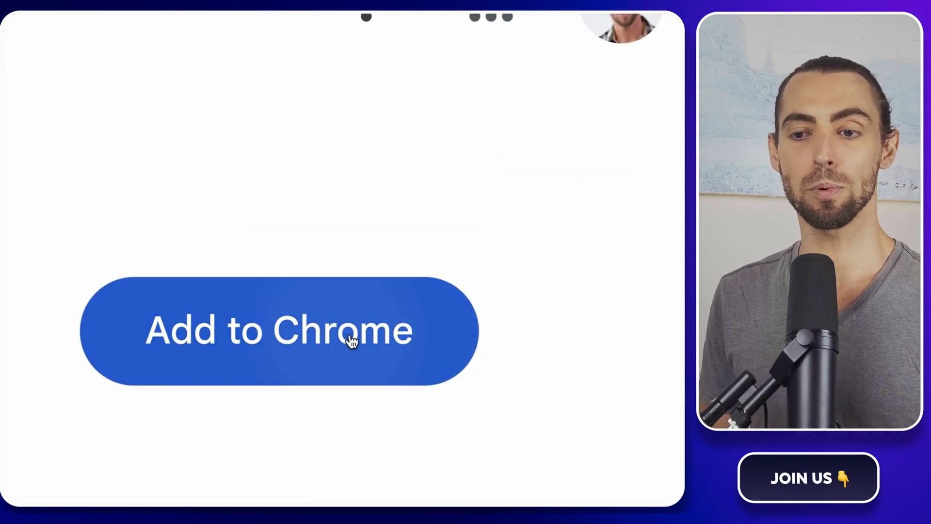
left_click(350, 337)
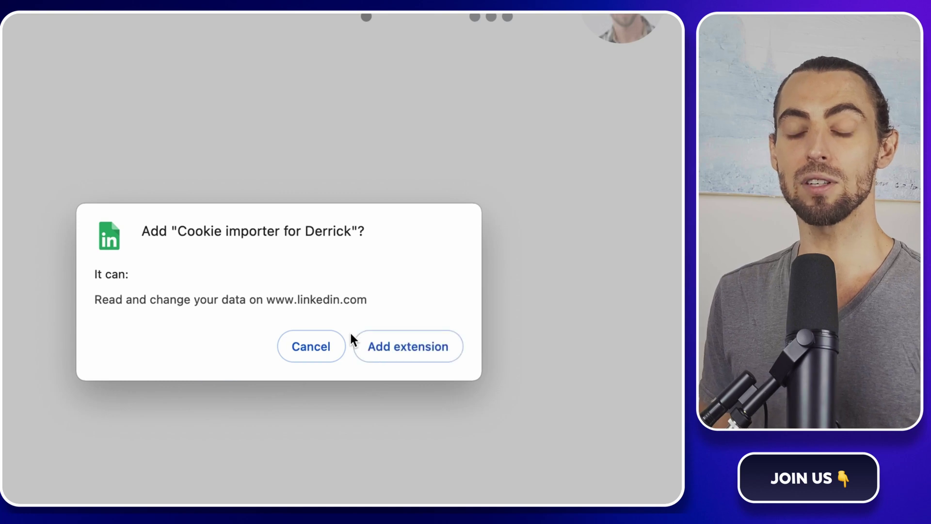
left_click(405, 345)
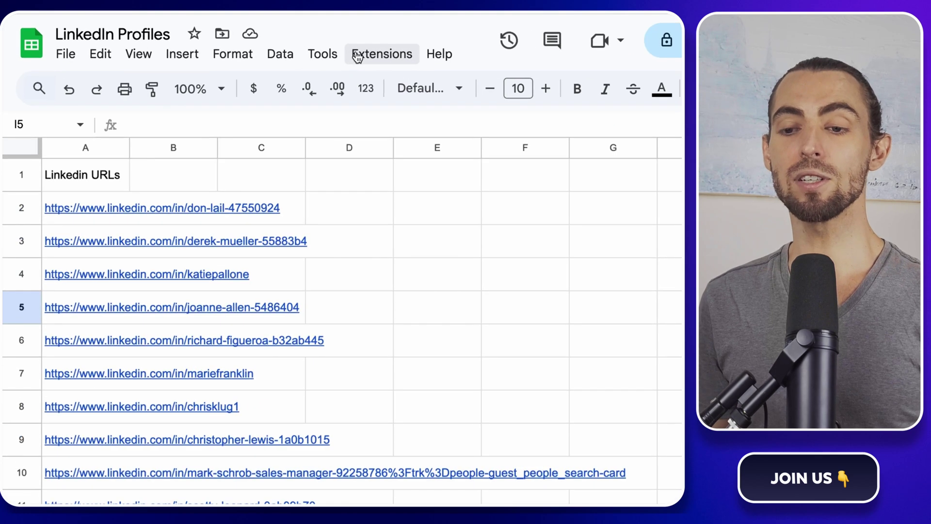
- Search the Google Sheets add-on marketplace for "LinkedIn and Email Finder - Derrick"
left_click(324, 52)
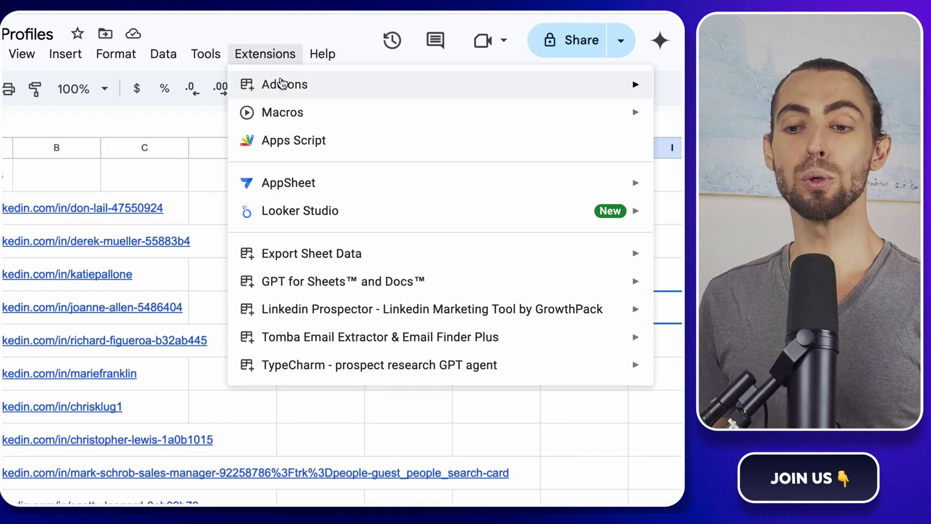
mouse_move(284, 86)
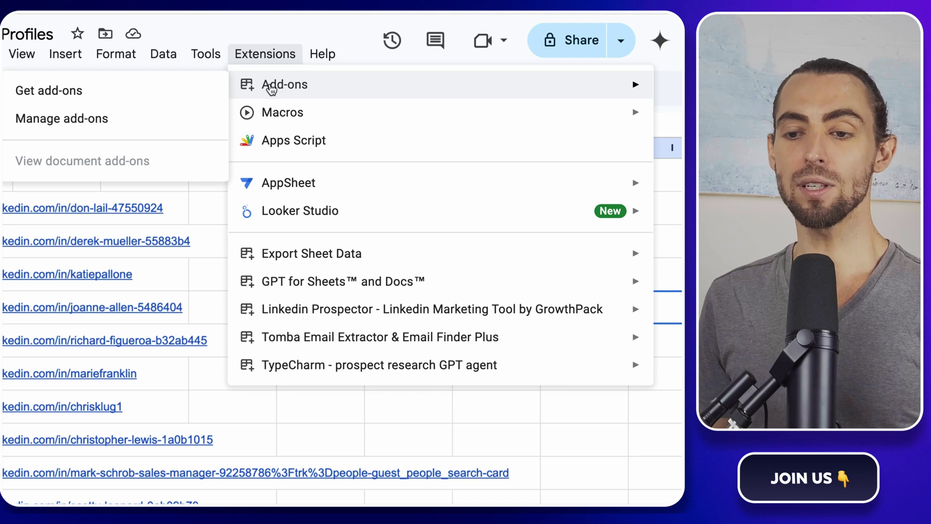
left_click(196, 96)
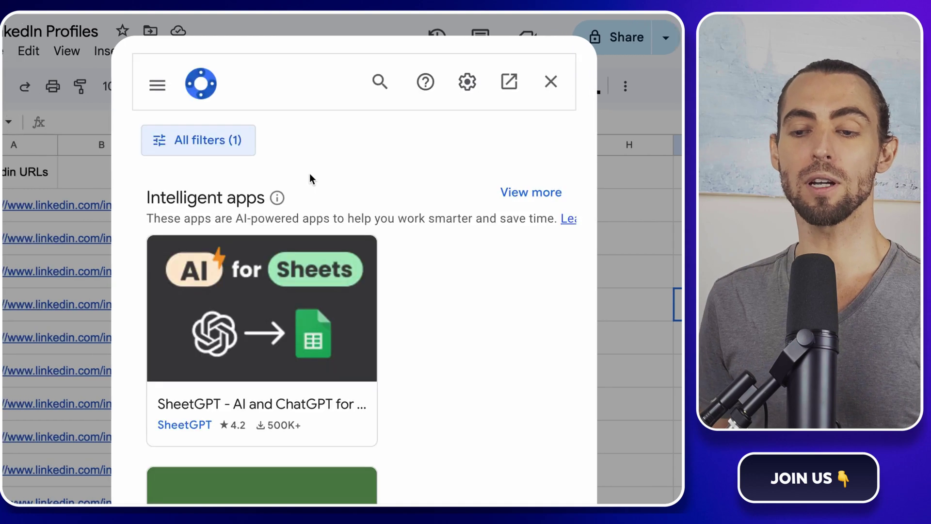
left_click(362, 89)
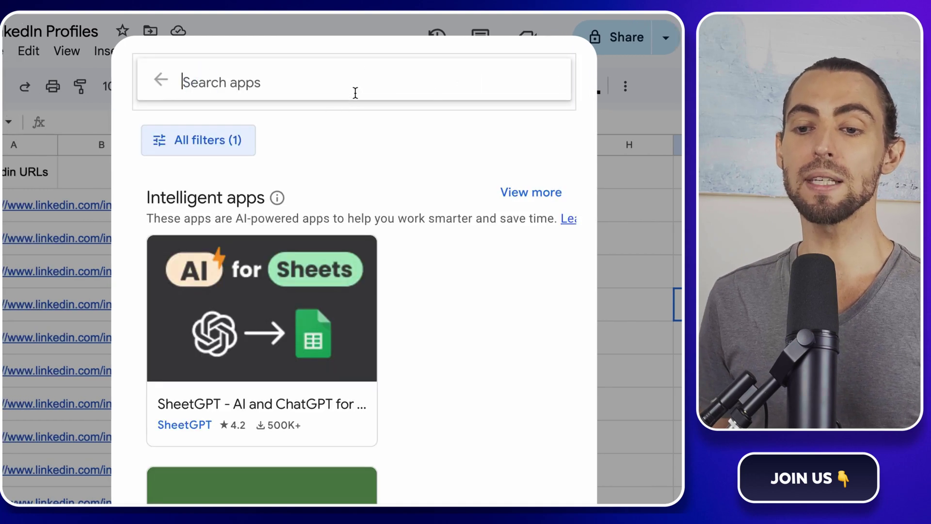
type("linkedin")
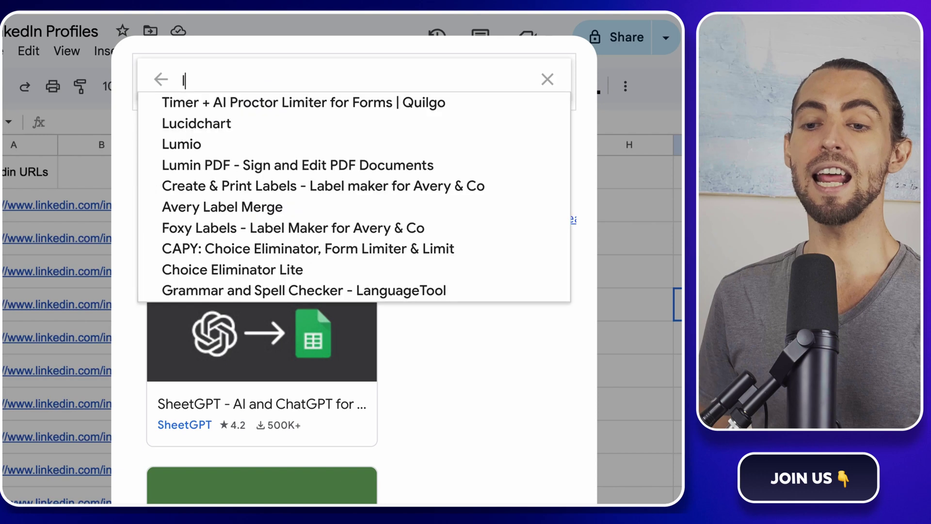
left_click(323, 99)
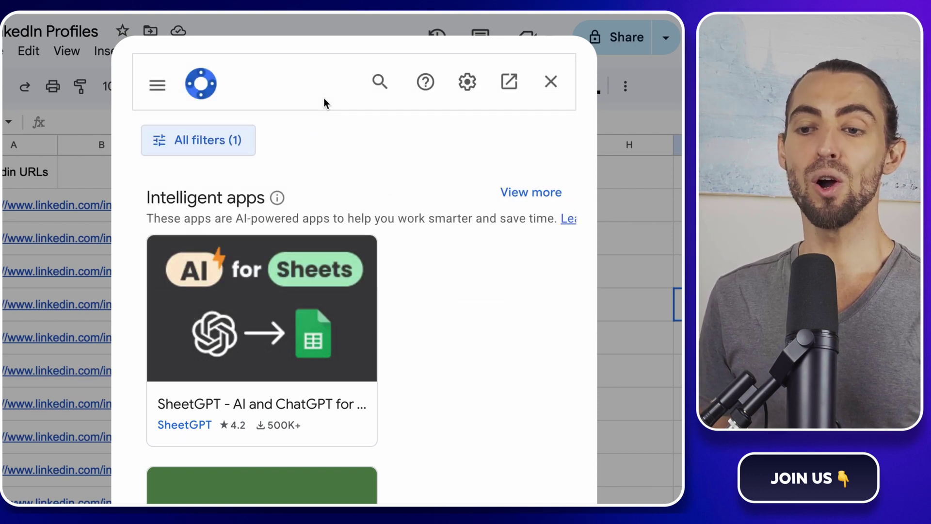
- Install the LinkedIn and Email Finder add-on by Derrick App and close the marketplace
scroll(332, 220, "down", 2)
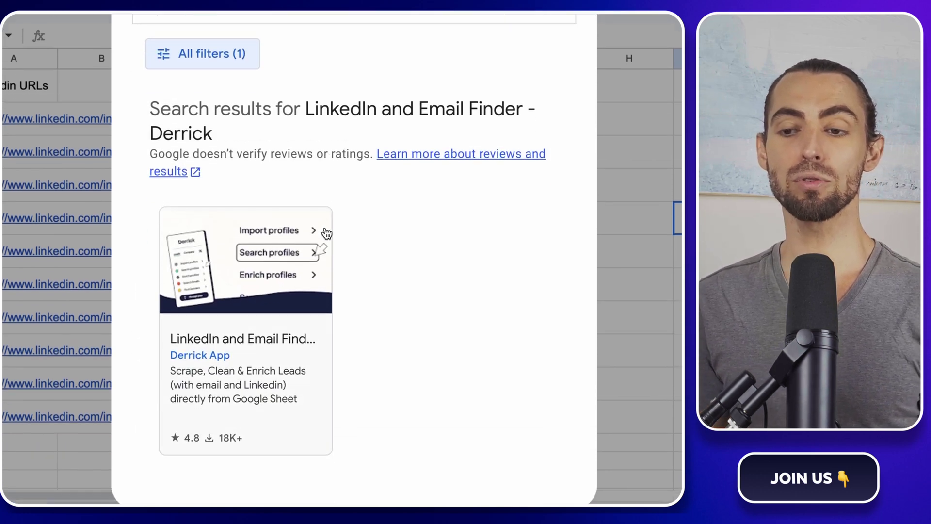
left_click(259, 294)
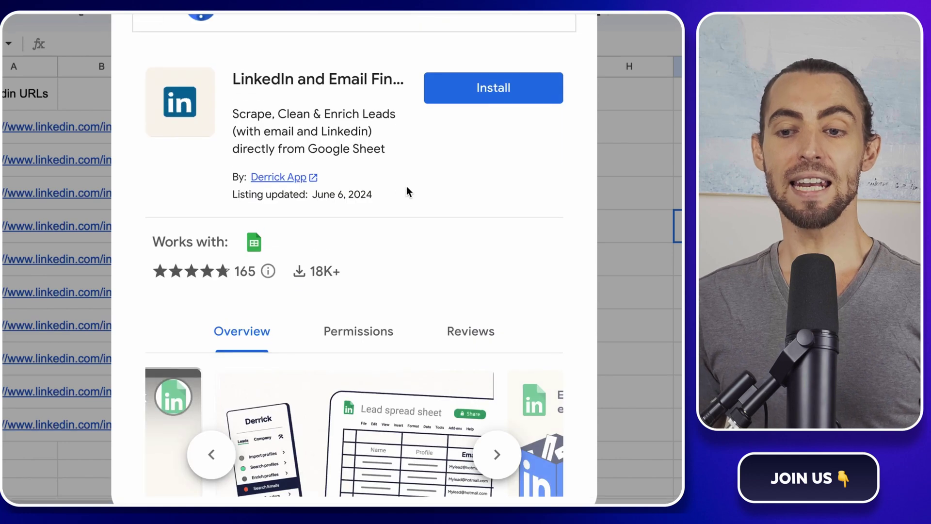
left_click(493, 79)
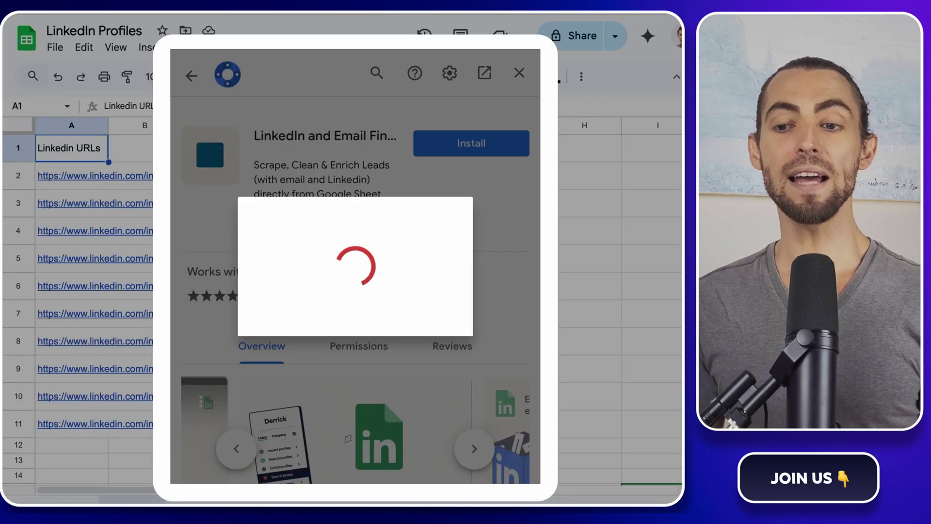
left_click(489, 123)
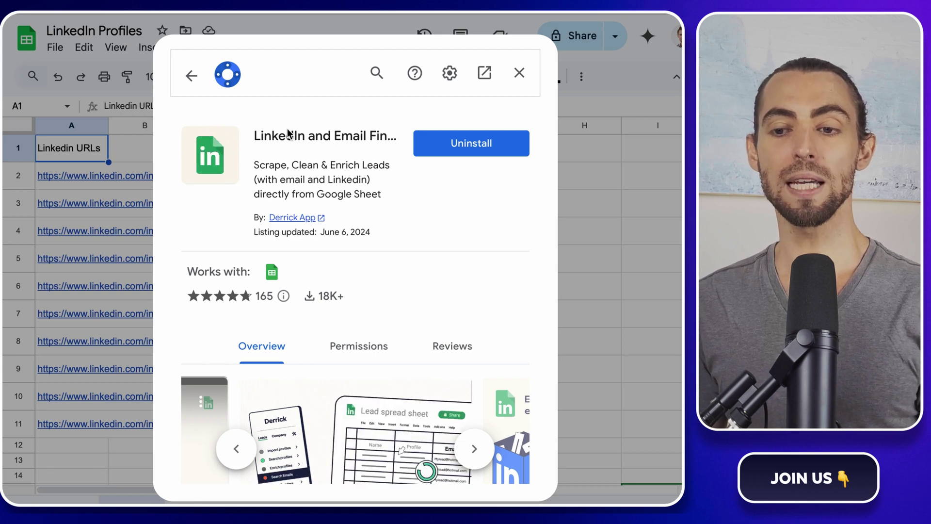
left_click(520, 74)
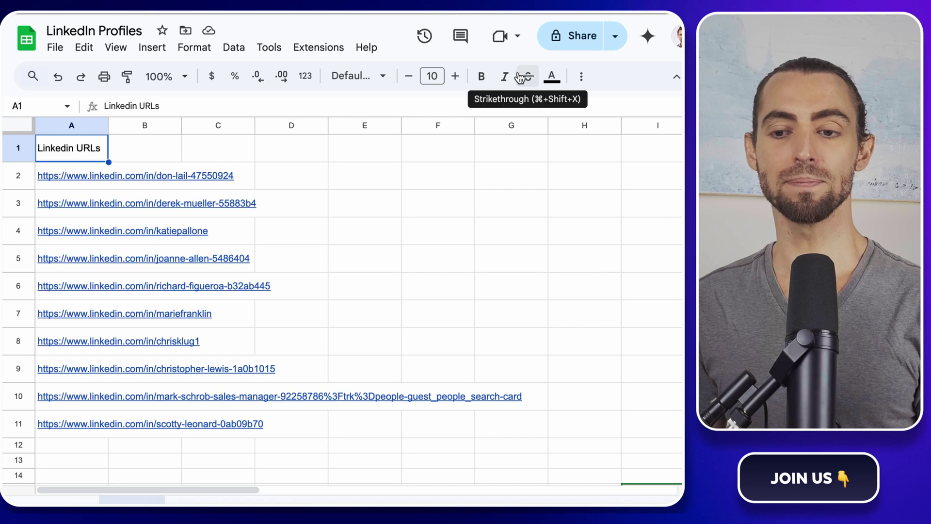
- Open the sidebar of the LinkedIn and Email Finder - Derrick add-on in the LinkedIn Profiles sheet
left_click(320, 47)
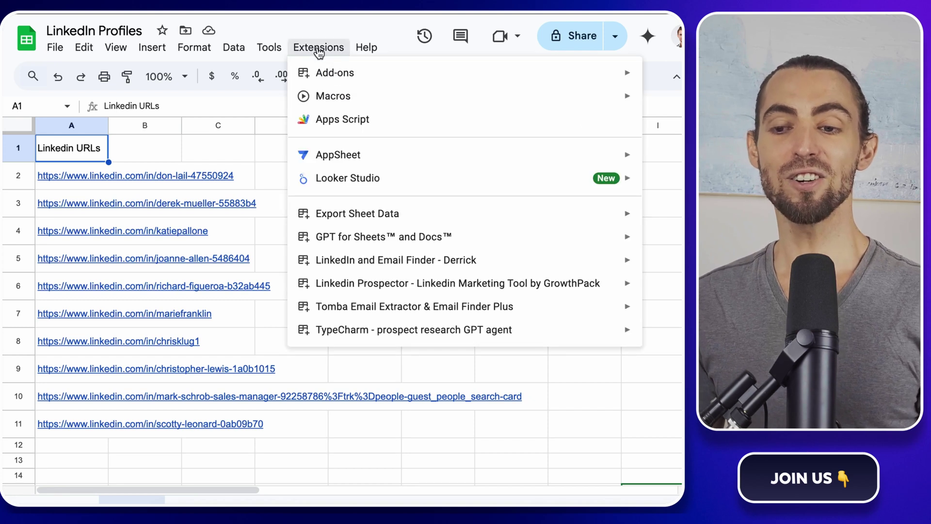
mouse_move(339, 260)
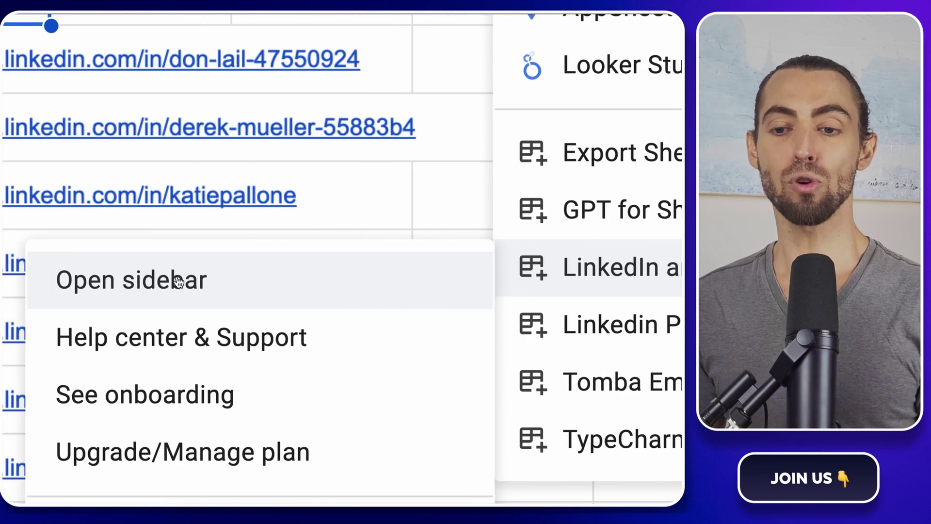
left_click(219, 287)
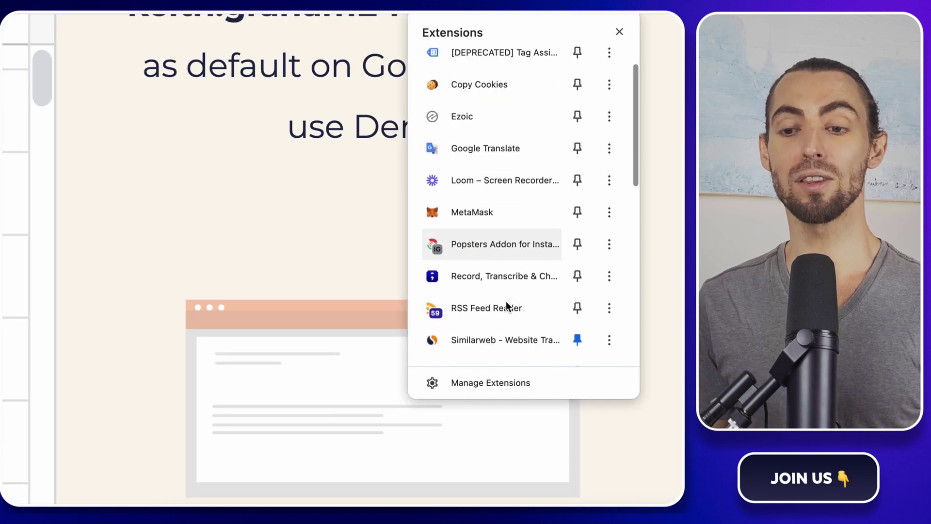
- Copy the LinkedIn li_at cookie from the Cookie importer for Derrick extension and paste it into Derrick's li_at field
scroll(505, 301, "down", 7)
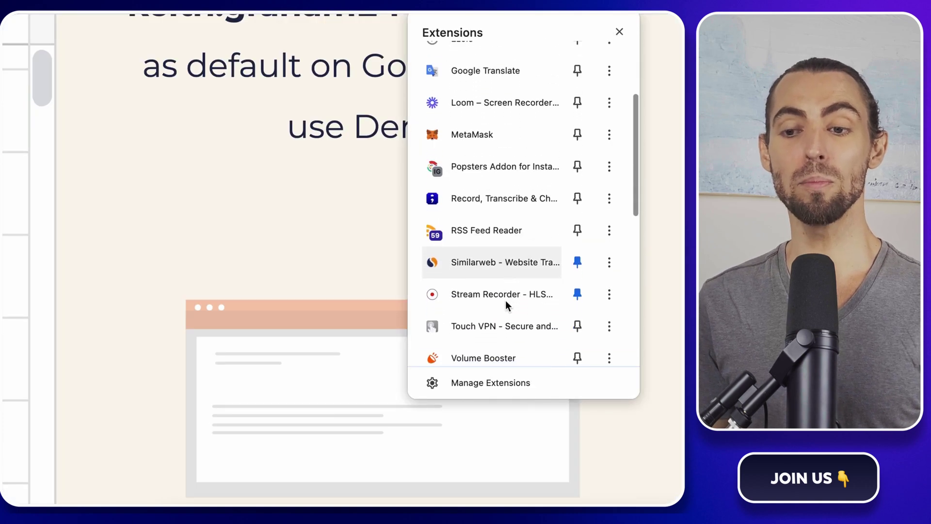
scroll(507, 304, "down", 5)
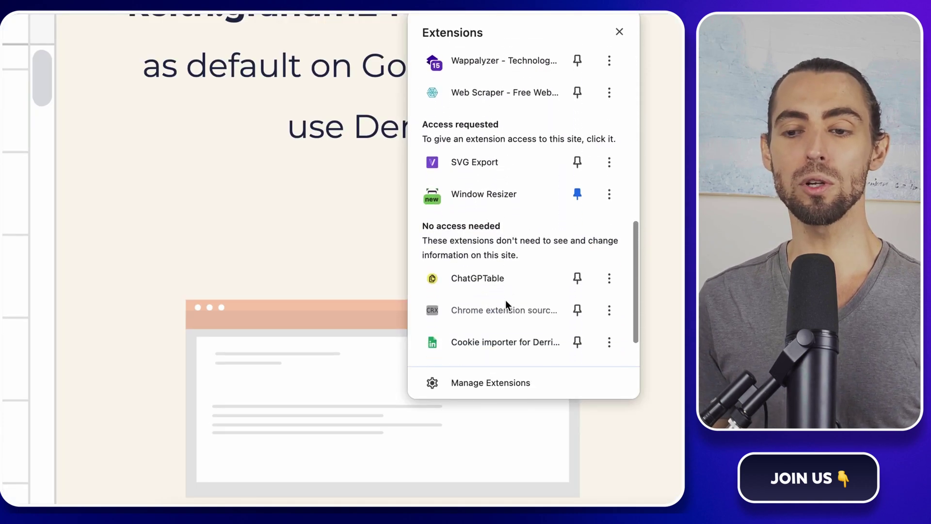
left_click(502, 287)
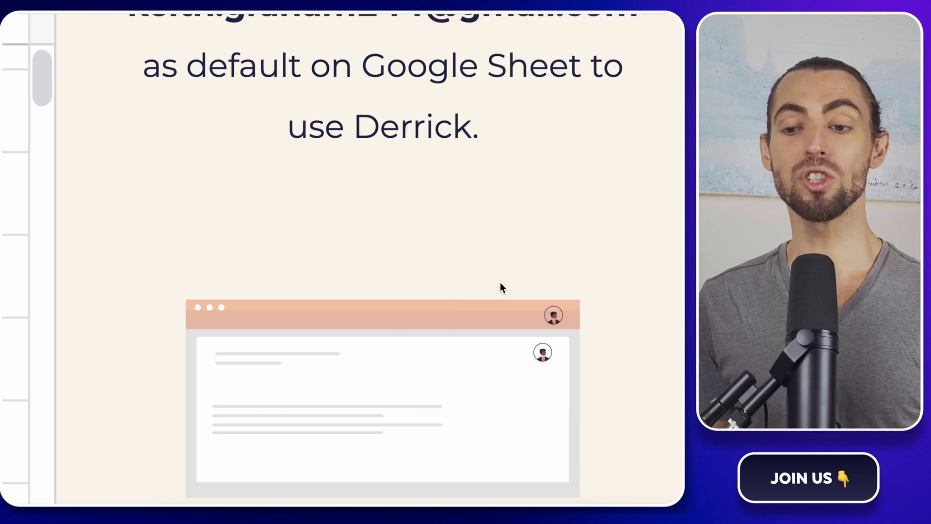
key("ctrl+plus")
key("ctrl+plus")
key("ctrl+plus")
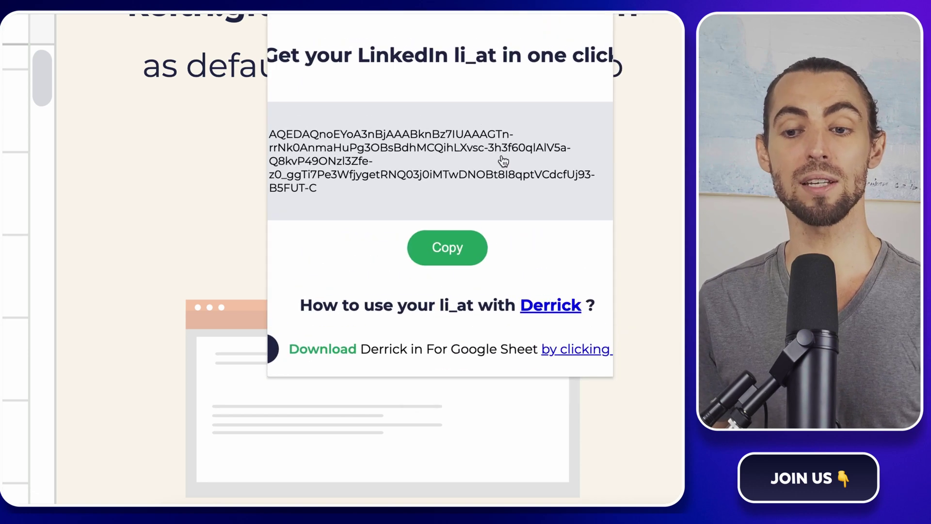
left_click(480, 247)
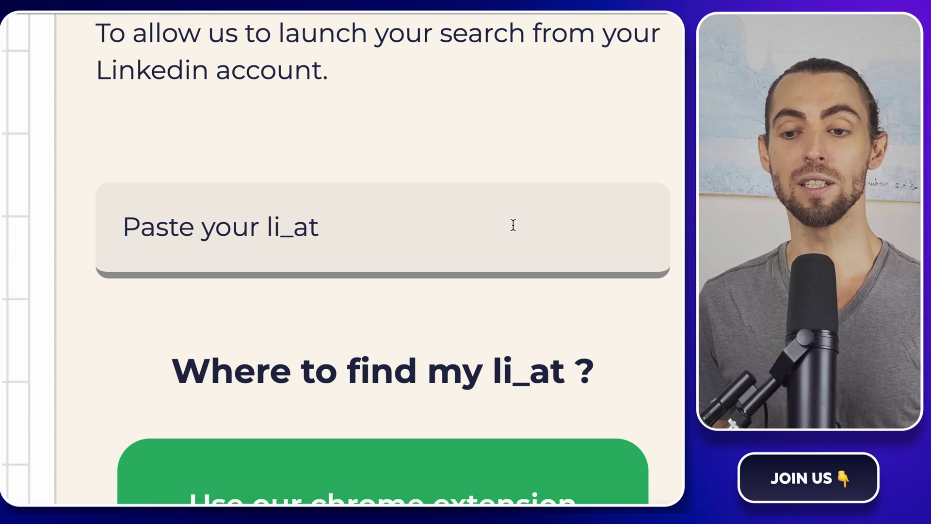
left_click(513, 224)
key("ctrl+v")
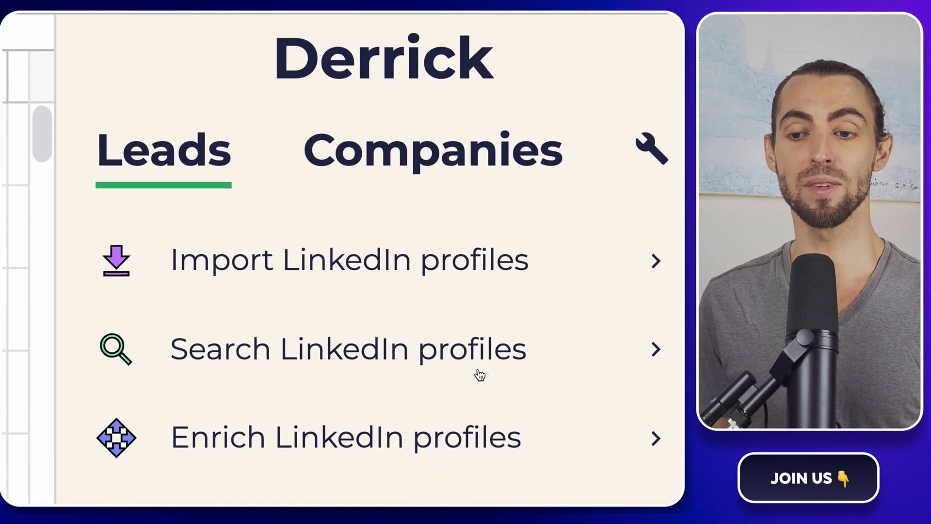
- Run Derrick's Enrich LinkedIn profiles on the Linkedin URLs column
left_click(442, 359)
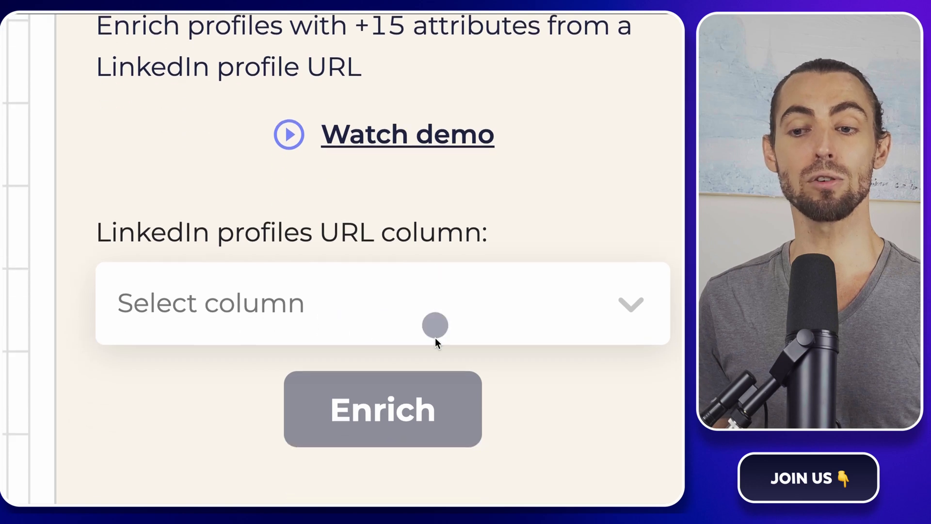
left_click(397, 257)
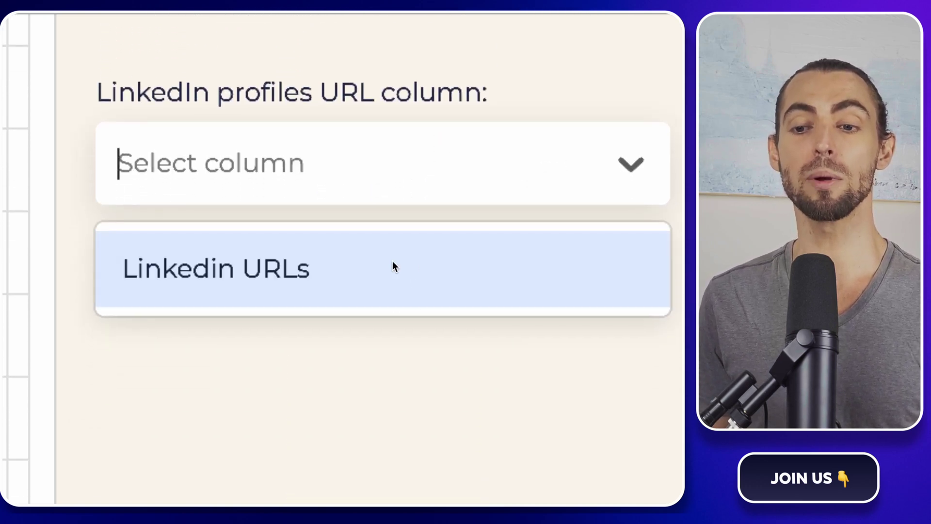
left_click(391, 351)
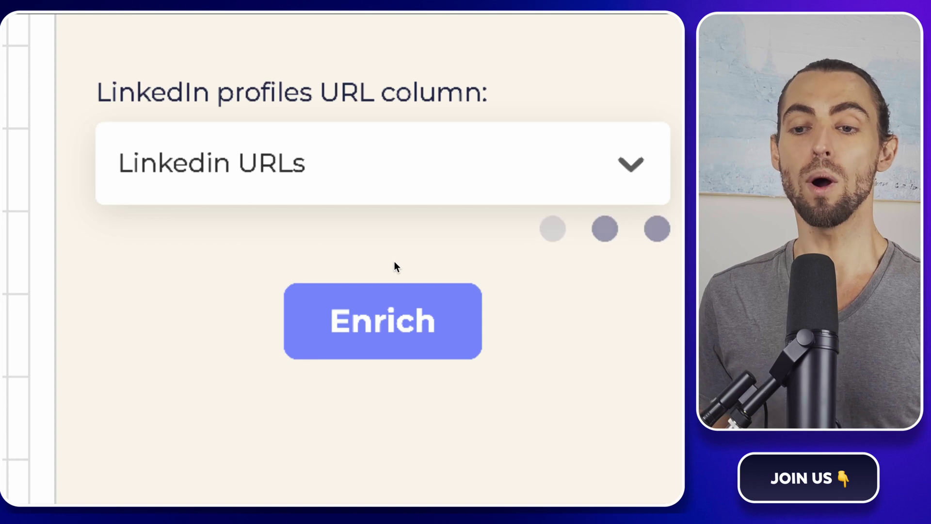
left_click(416, 312)
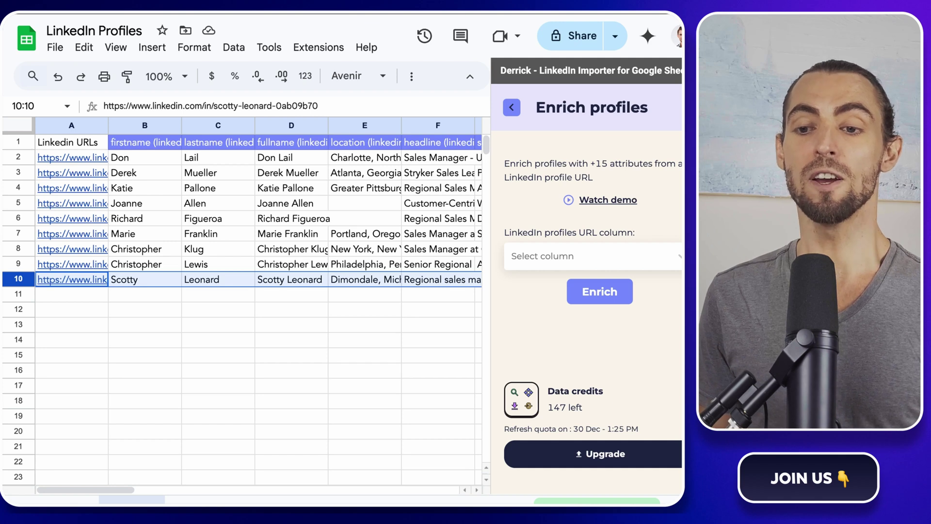
- Examine the enriched profile columns in the sheet, from names and headline through to company details and enrichment status
left_click(424, 357)
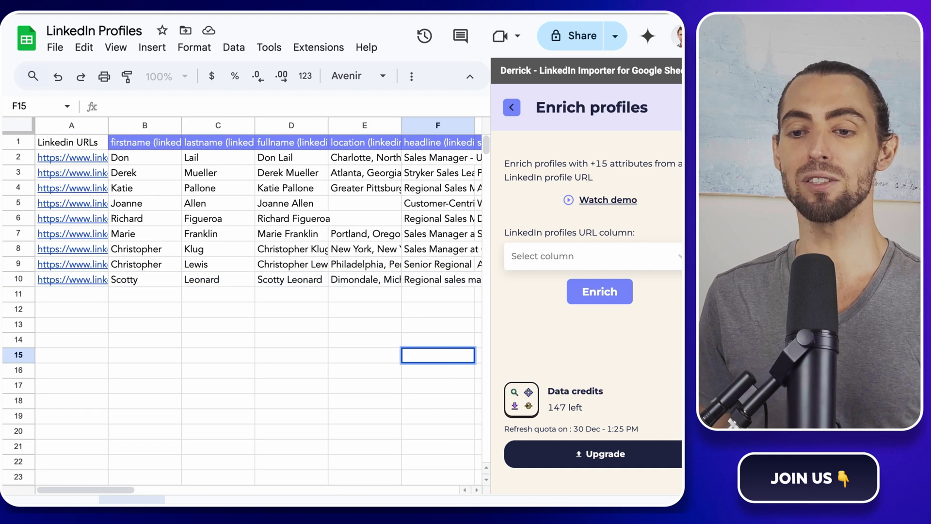
left_click(51, 330)
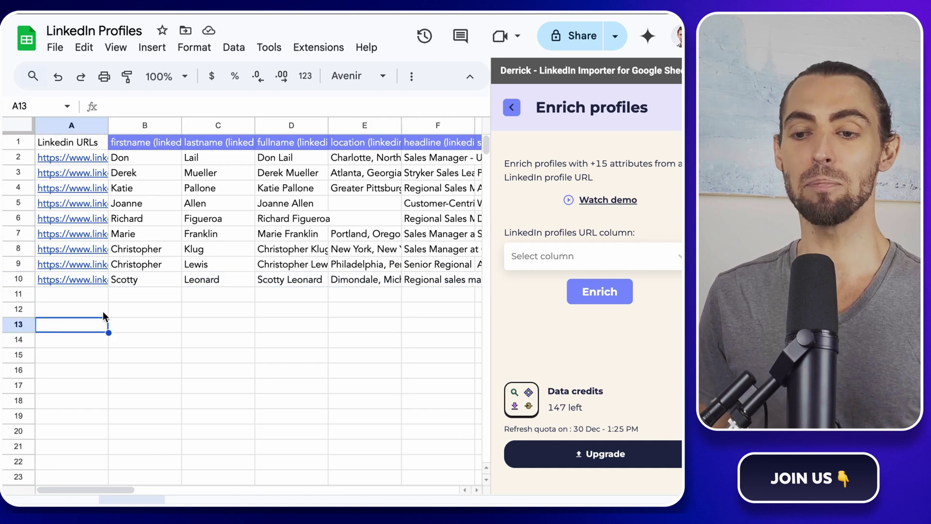
scroll(106, 313, "right", 3)
scroll(105, 313, "right", 1)
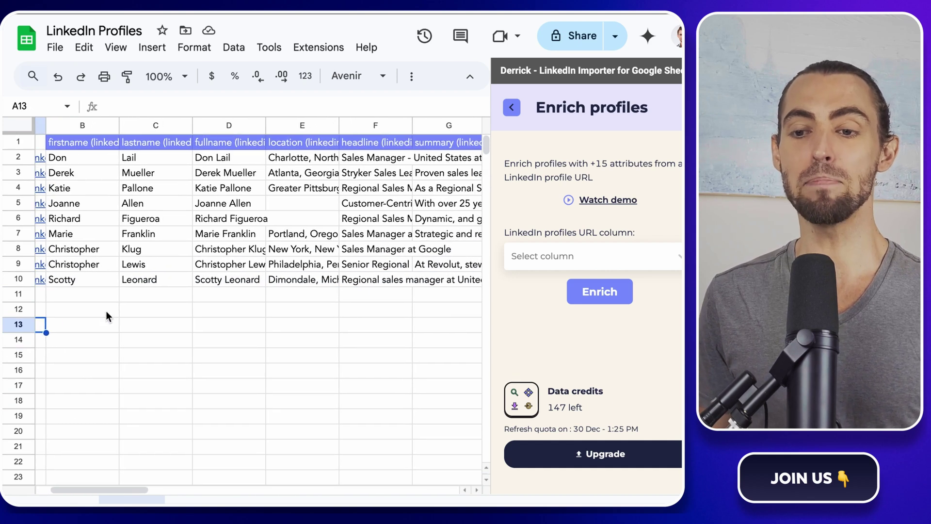
scroll(336, 228, "right", 5)
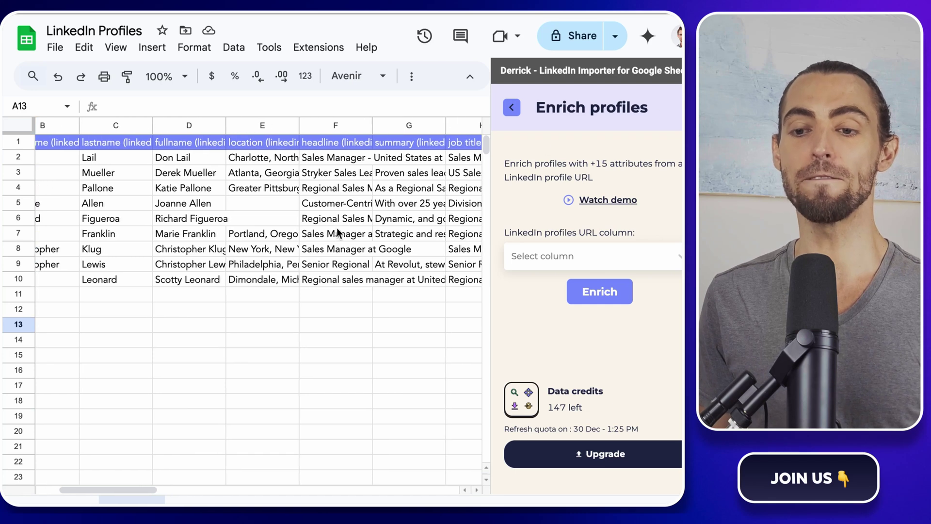
scroll(333, 229, "right", 7)
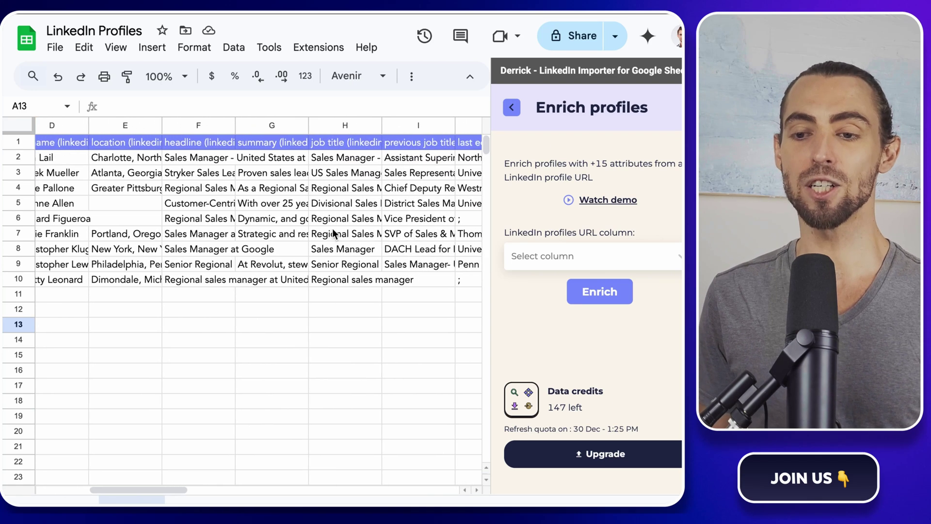
scroll(332, 228, "right", 5)
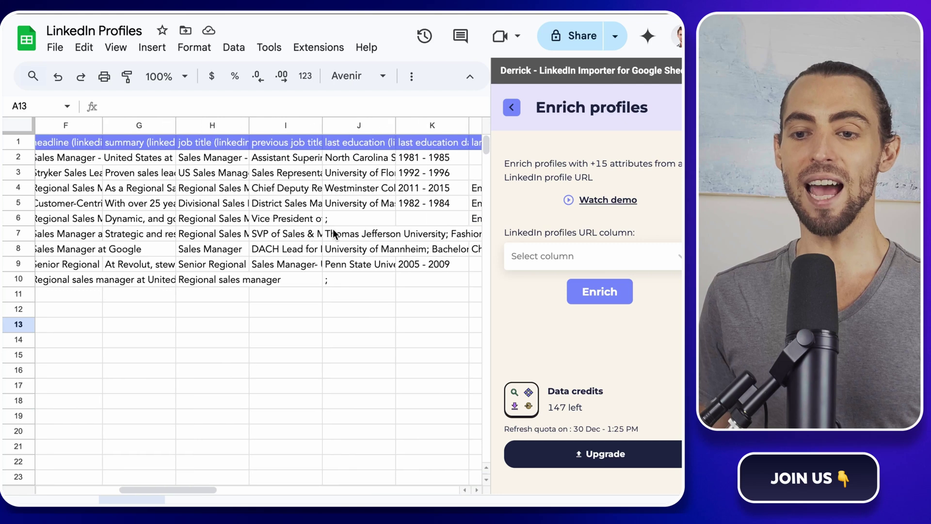
scroll(331, 228, "right", 5)
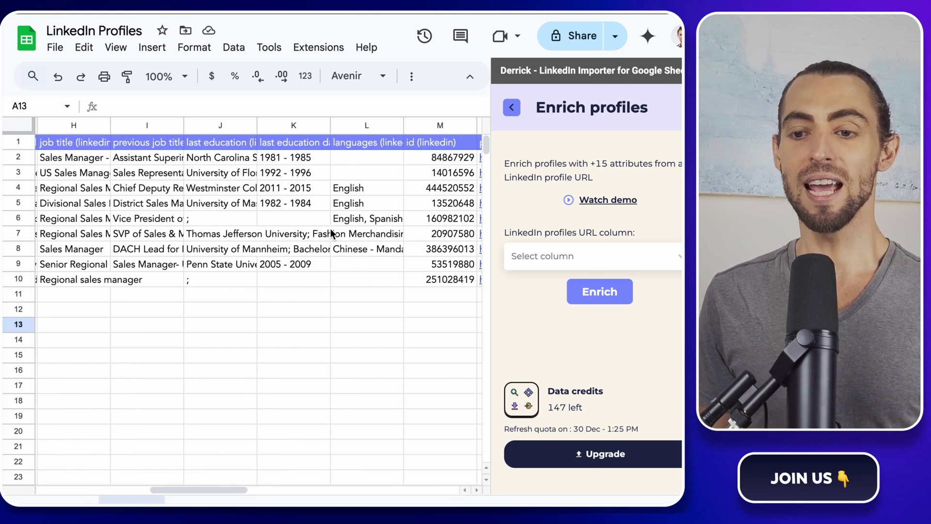
scroll(329, 229, "right", 5)
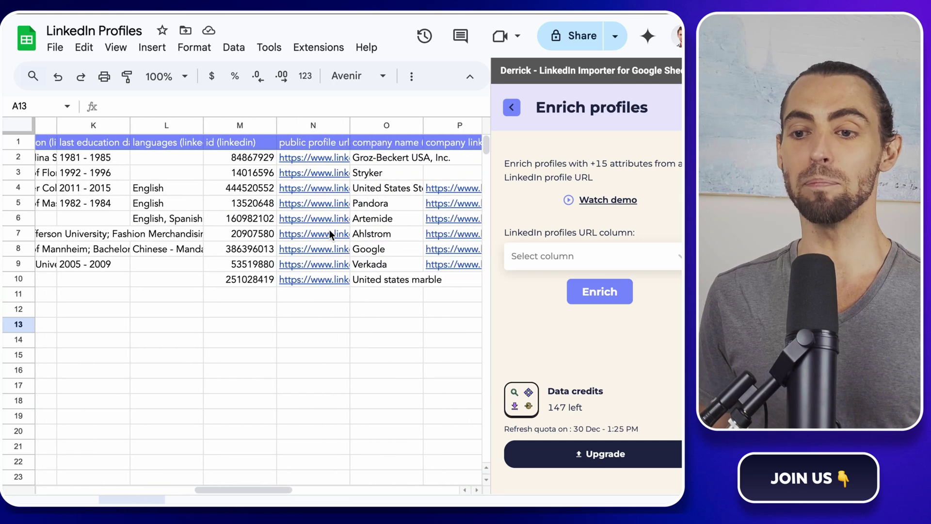
scroll(325, 232, "right", 4)
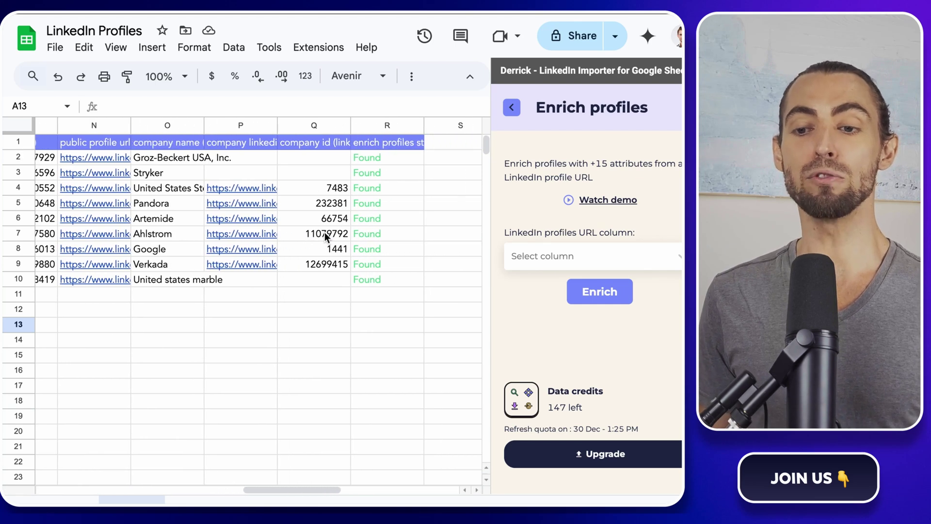
scroll(325, 235, "left", 8)
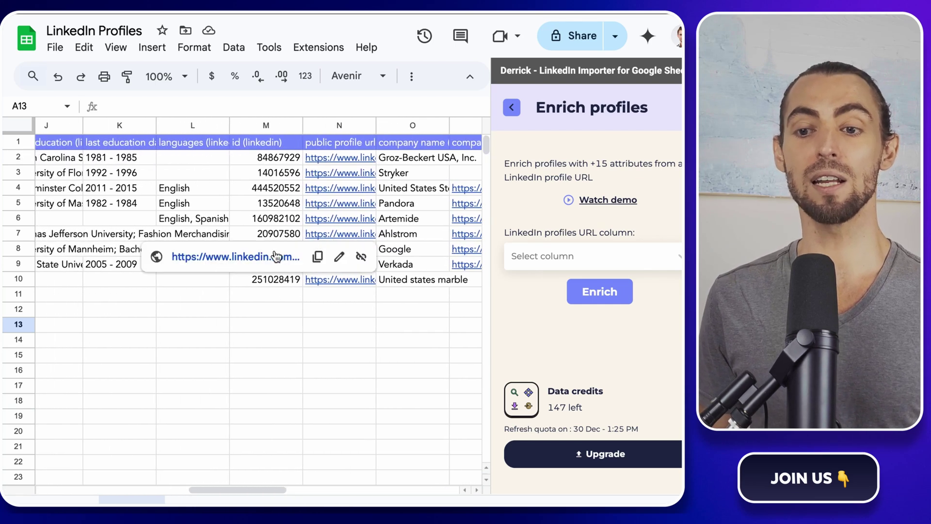
scroll(417, 178, "right", 3)
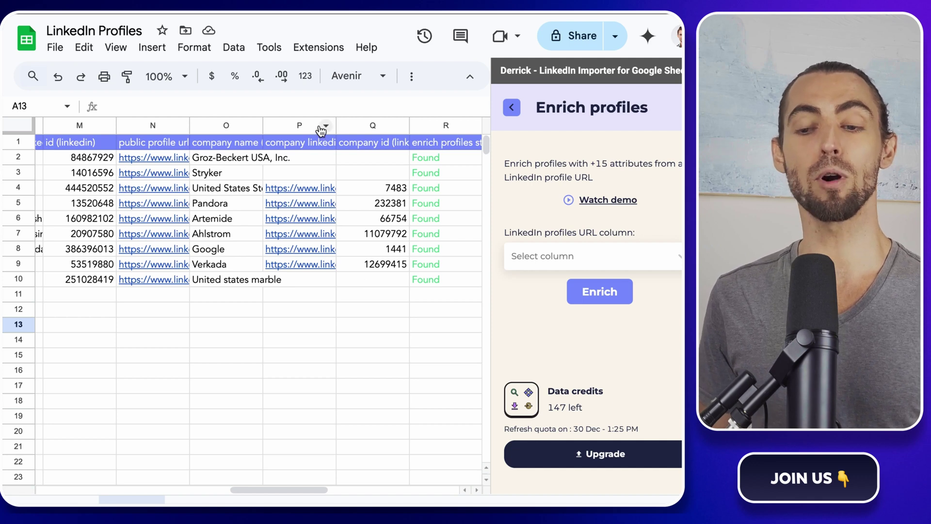
- Widen the company linkedin url column so its full header is readable, and return to Derrick's list of company tools
left_click_drag(336, 124, 397, 124)
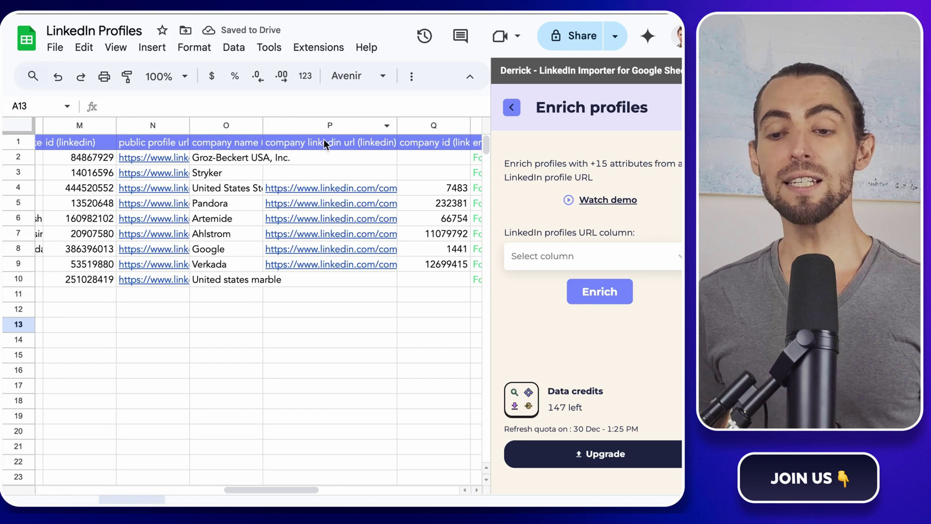
scroll(412, 243, "right", 3)
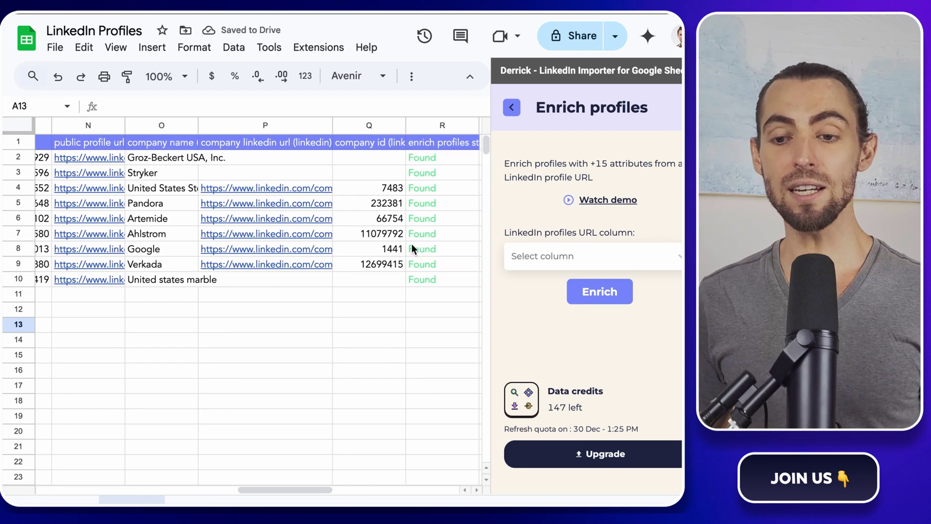
left_click(511, 107)
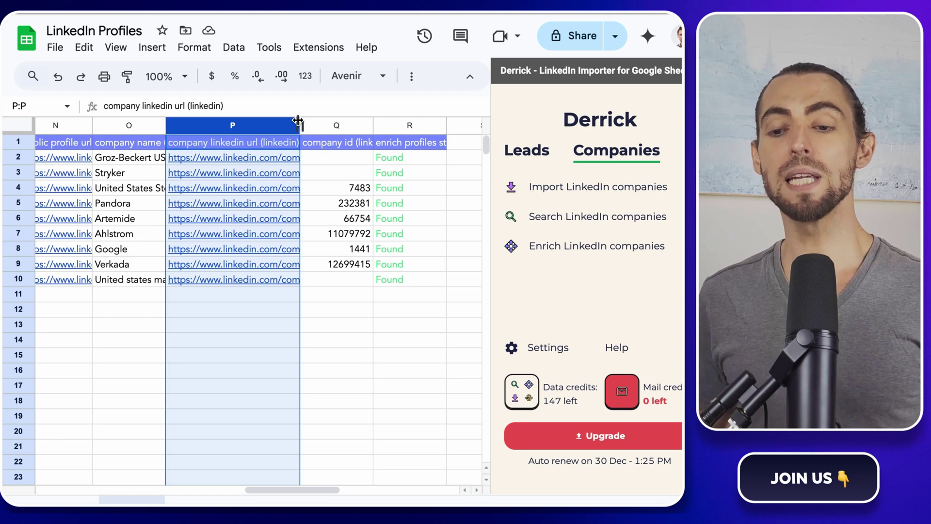
mouse_move(298, 120)
left_mouse_down()
mouse_move(348, 122)
mouse_move(311, 122)
left_mouse_up()
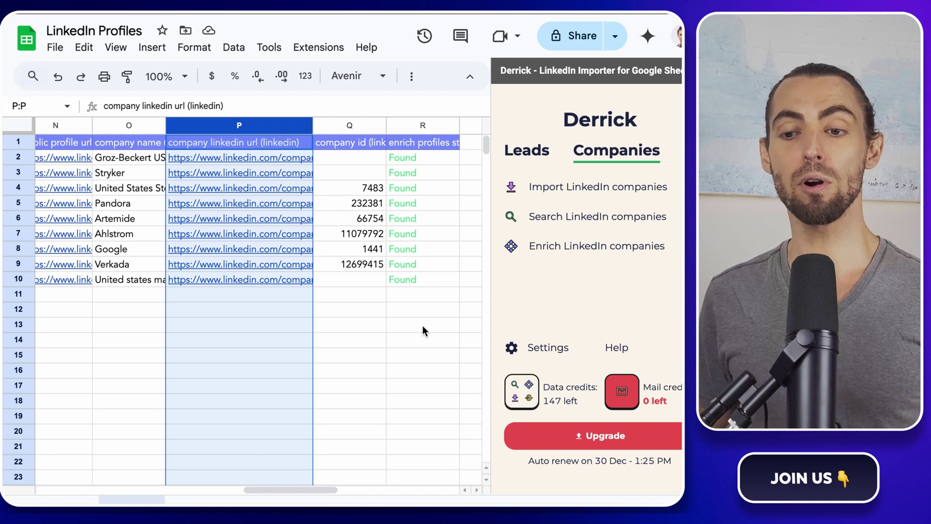
scroll(423, 326, "right", 2)
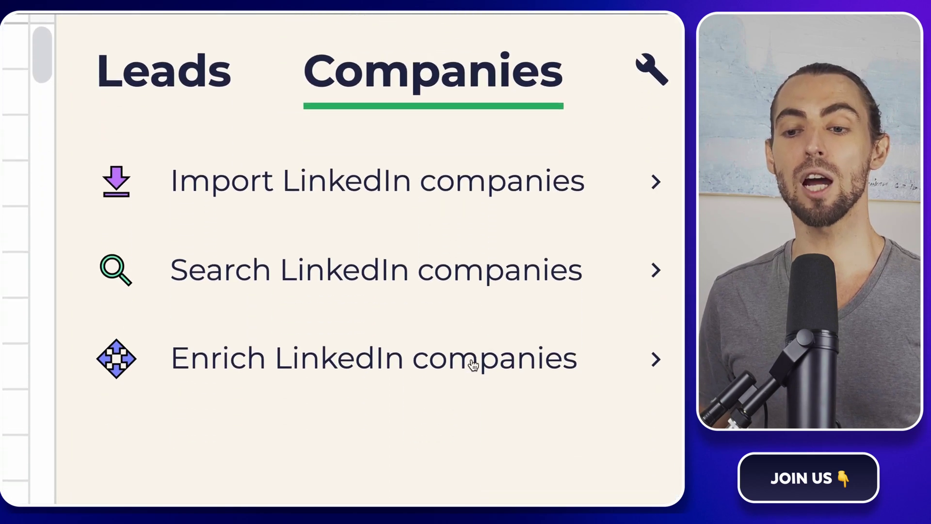
- Run Derrick's Enrich LinkedIn companies on the company linkedin url (linkedin) column
left_click(397, 356)
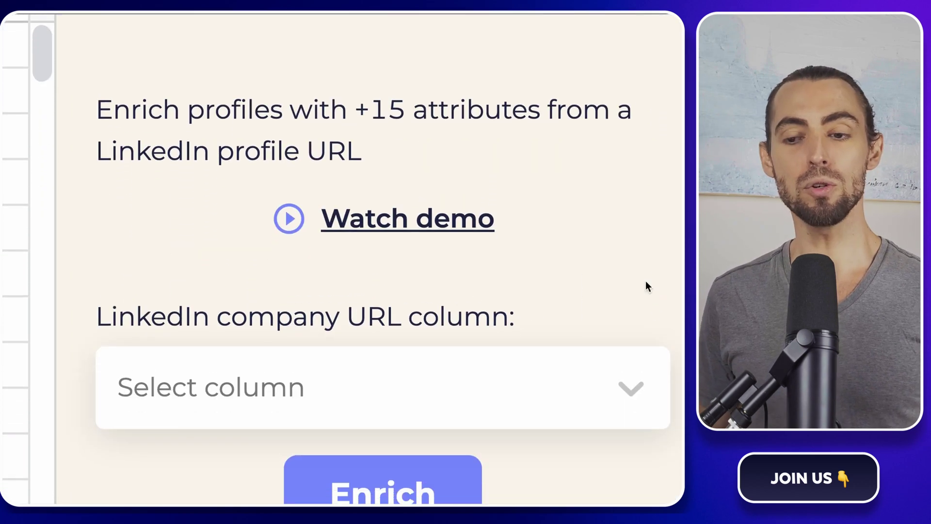
left_click(642, 283)
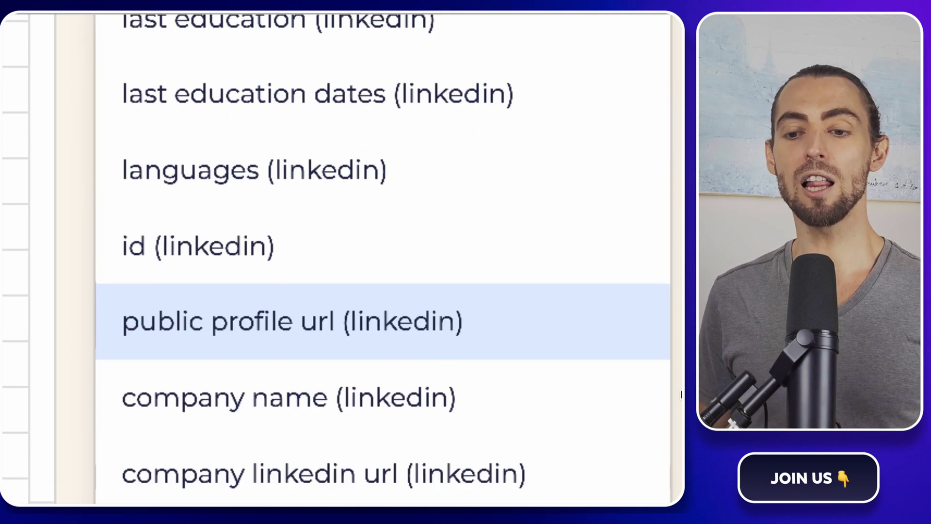
left_click(446, 455)
scroll(456, 281, "up", 5)
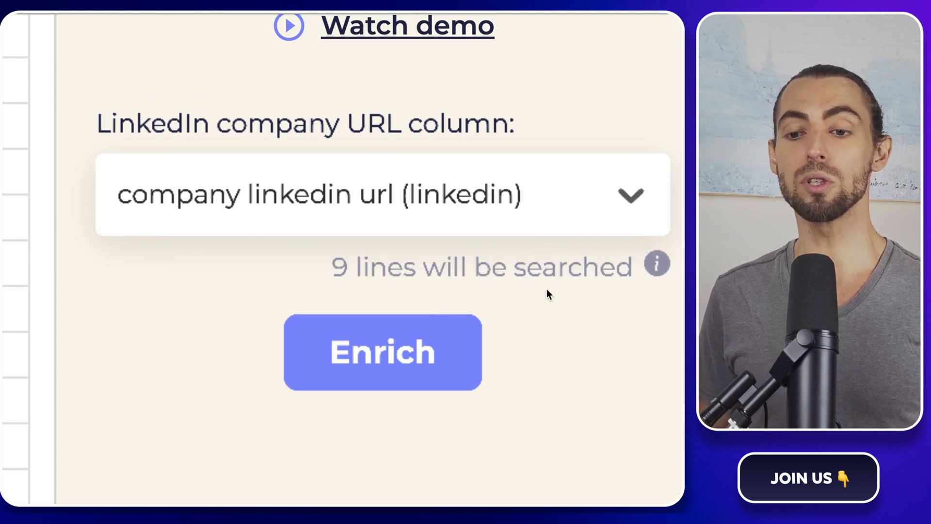
left_click(354, 353)
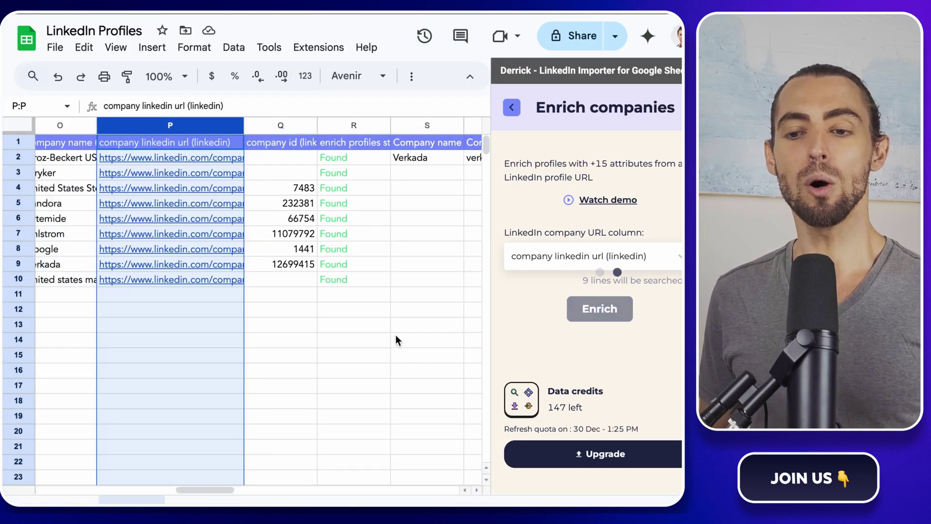
- Examine the company columns Derrick fills in, from company name and website through to followers and funding, and compare them with the profile columns
scroll(388, 342, "right", 1)
scroll(388, 337, "right", 5)
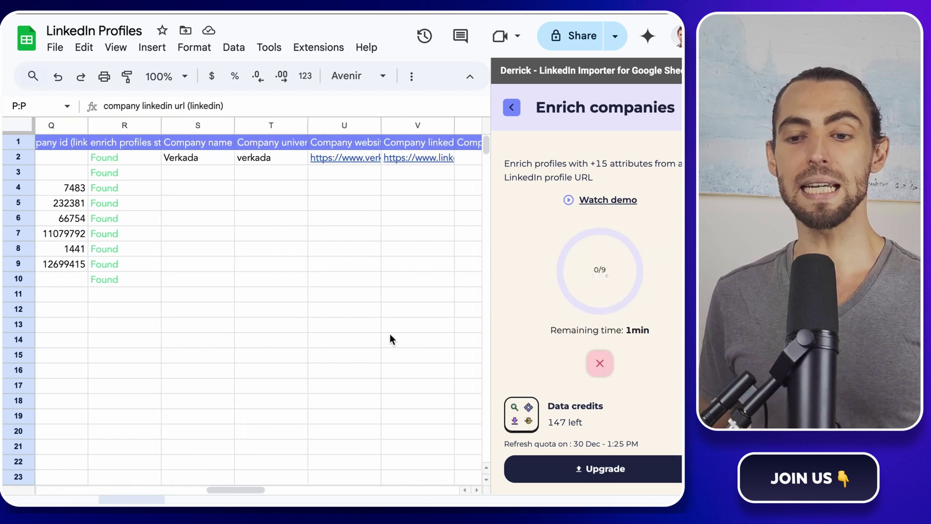
scroll(390, 334, "right", 2)
scroll(391, 333, "right", 1)
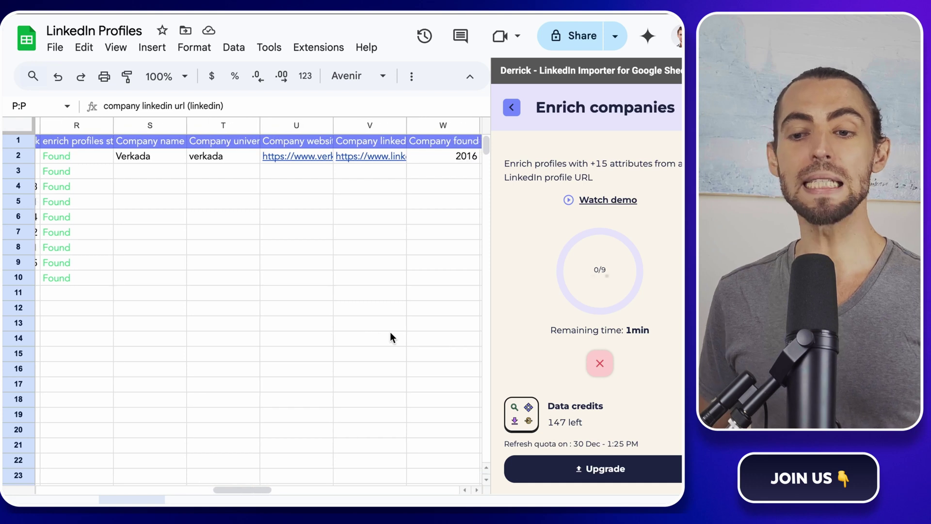
scroll(390, 331, "right", 2)
scroll(391, 334, "right", 5)
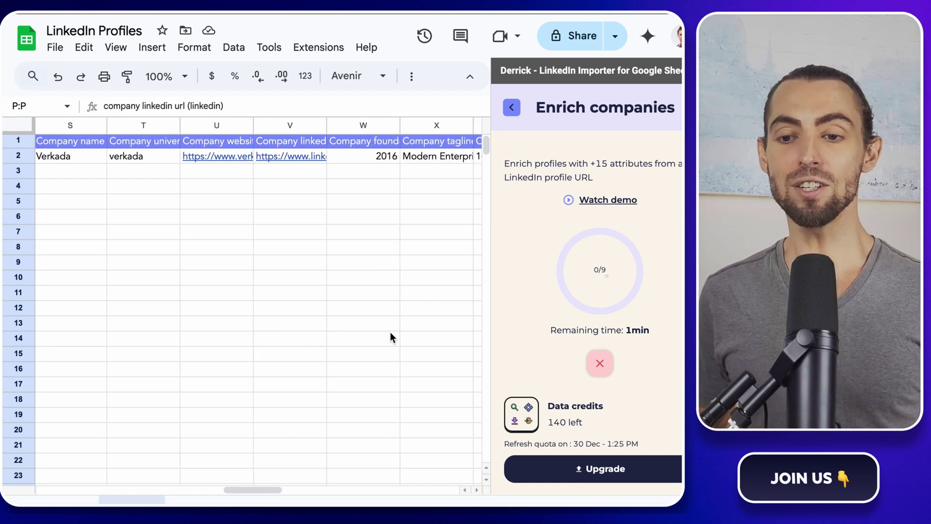
scroll(390, 333, "right", 6)
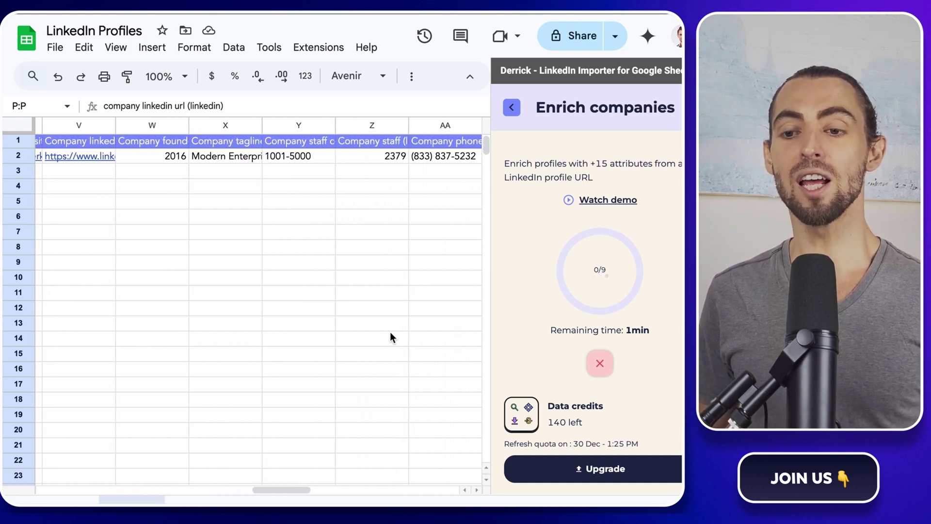
scroll(390, 334, "right", 3)
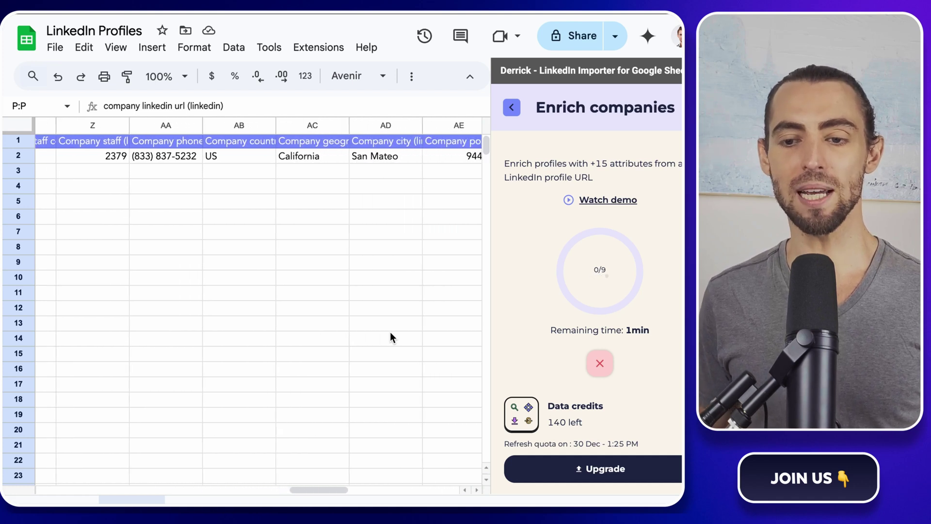
scroll(390, 334, "right", 4)
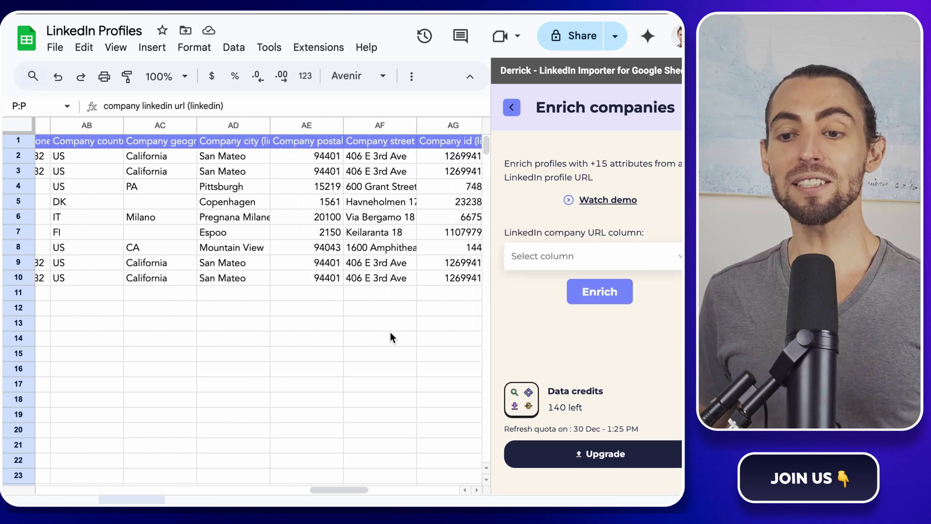
scroll(392, 337, "right", 4)
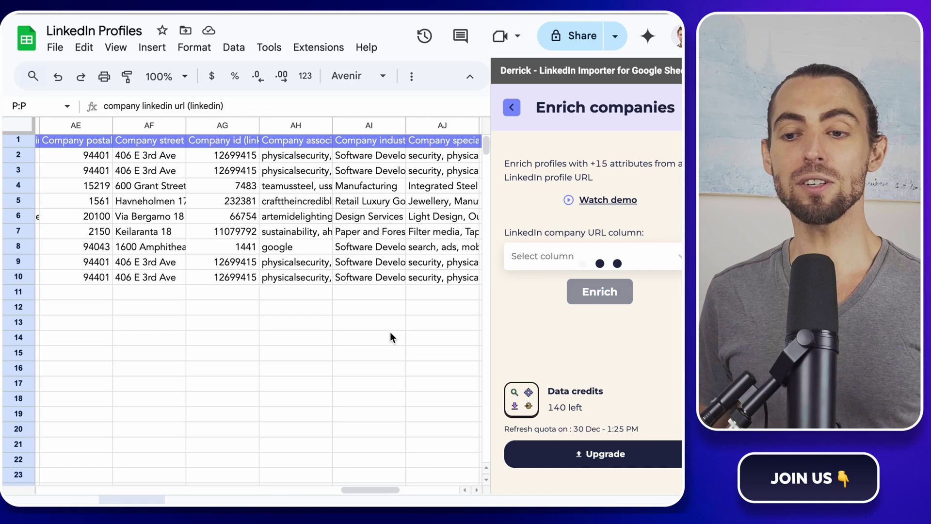
scroll(392, 330, "right", 4)
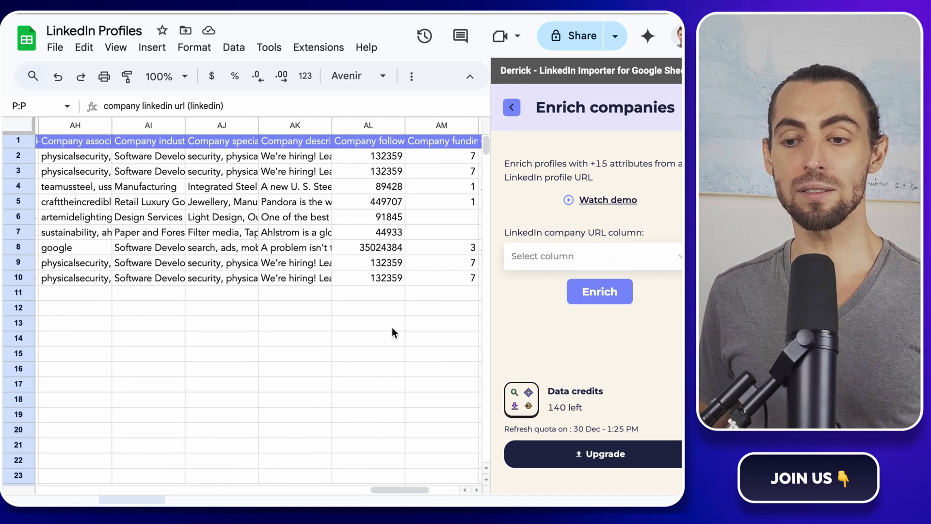
scroll(392, 327, "left", 10)
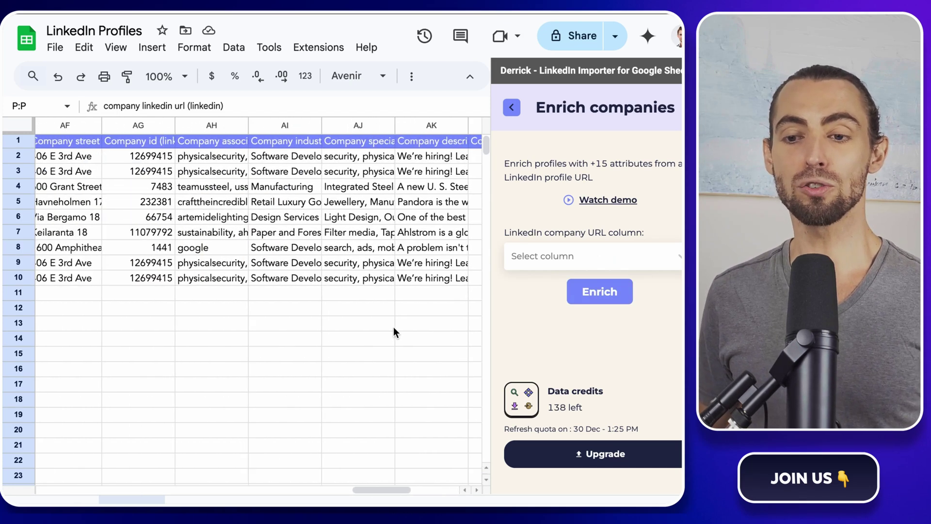
scroll(395, 327, "left", 5)
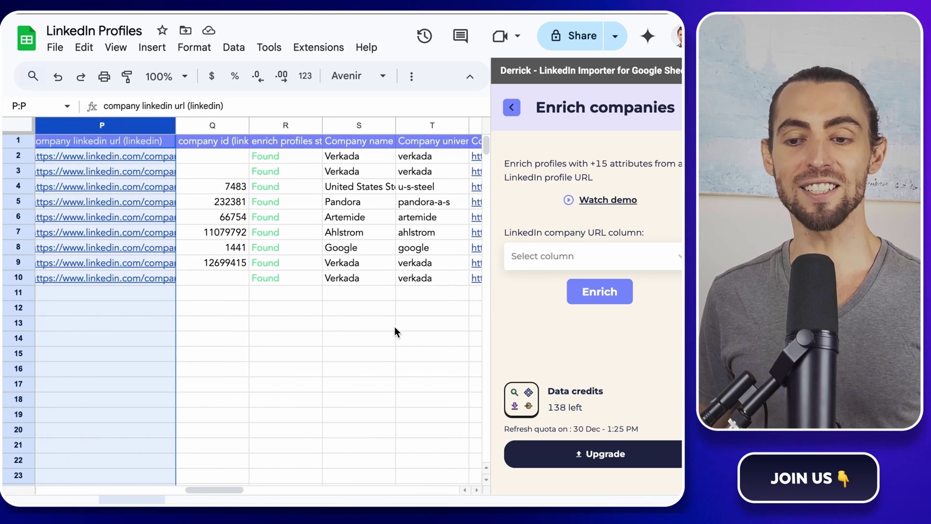
scroll(394, 327, "left", 3)
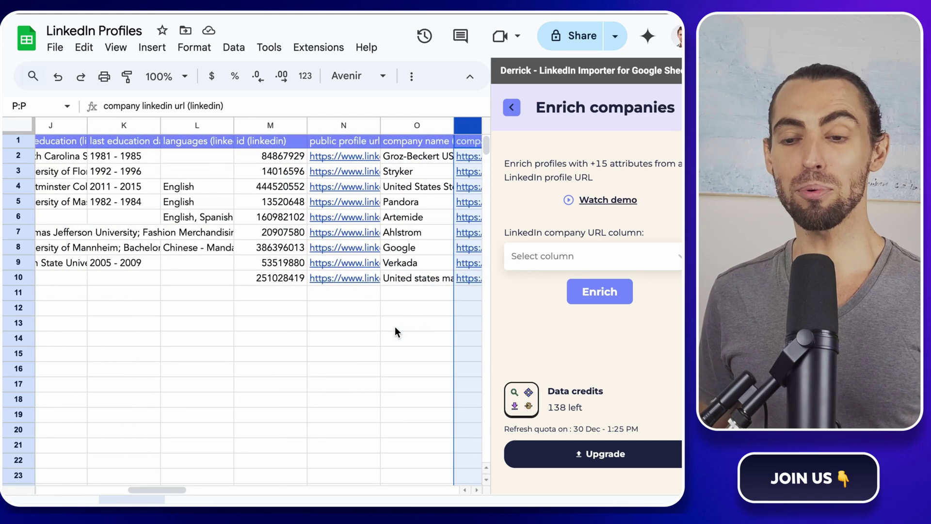
- Close the Derrick sidebar and review the company data across the sheet, including founding year, staff, location, industry and last funding
scroll(395, 325, "right", 8)
scroll(396, 332, "right", 2)
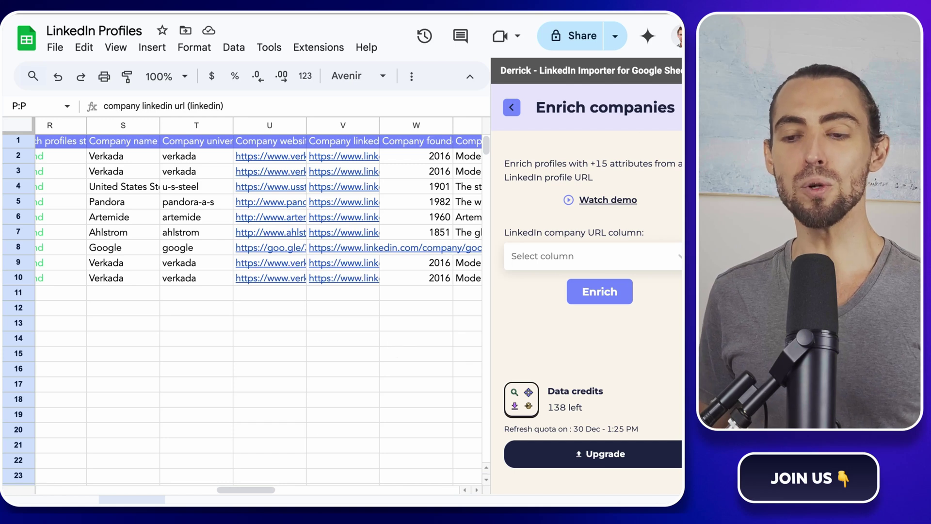
scroll(483, 324, "right", 2)
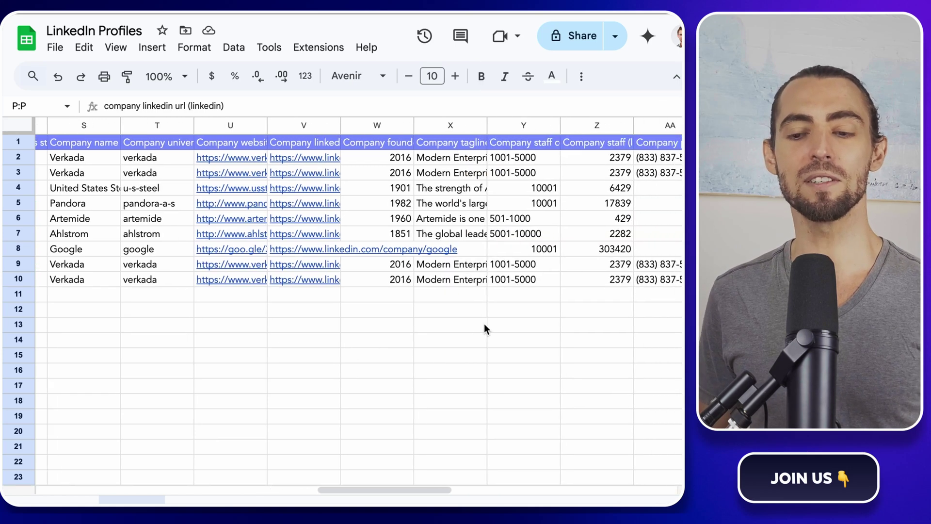
scroll(484, 324, "right", 2)
left_click(484, 324)
scroll(484, 323, "right", 1)
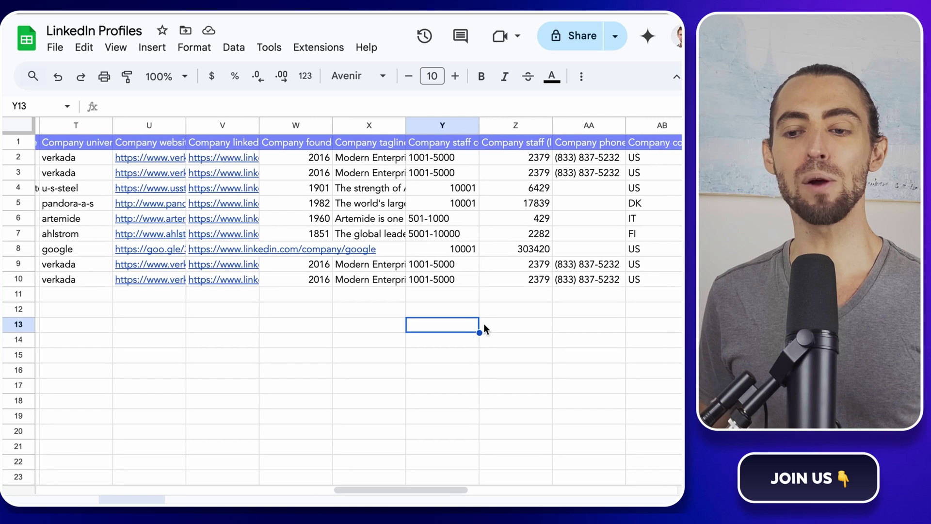
scroll(484, 325, "right", 1)
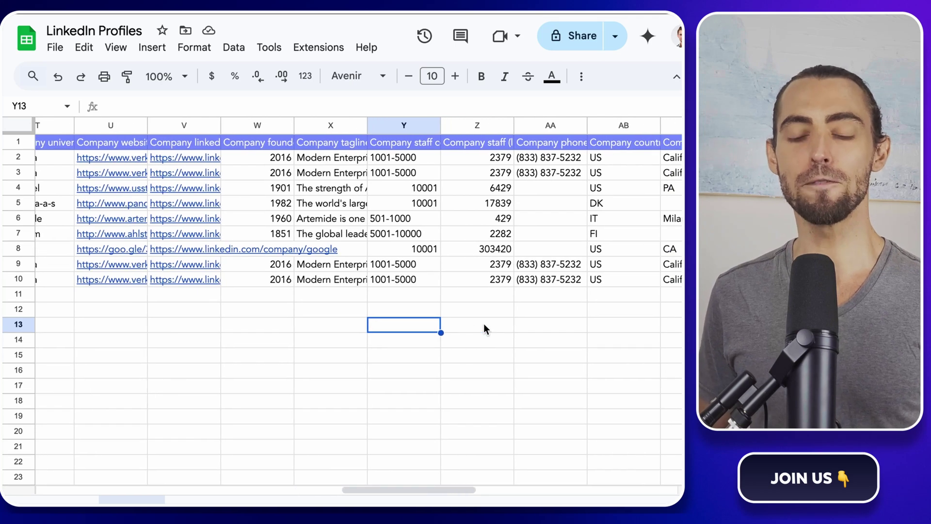
scroll(483, 324, "right", 5)
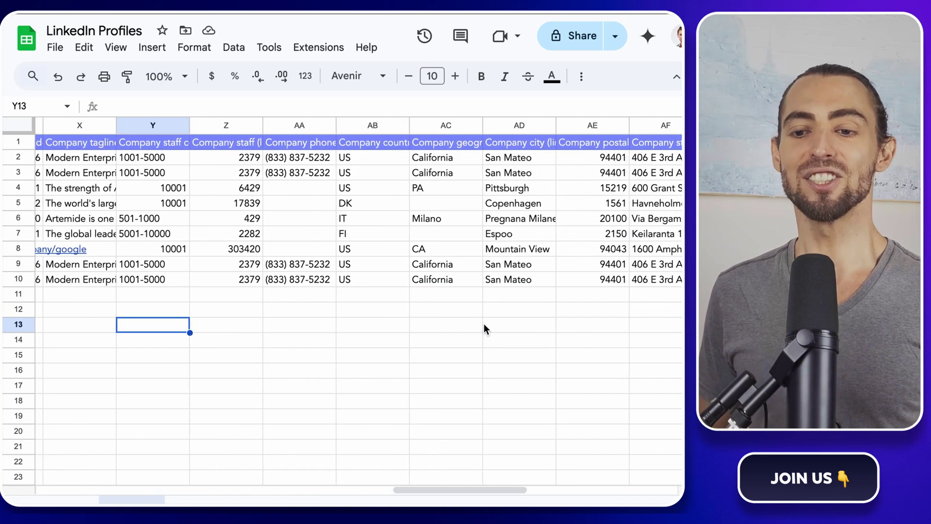
scroll(484, 323, "right", 4)
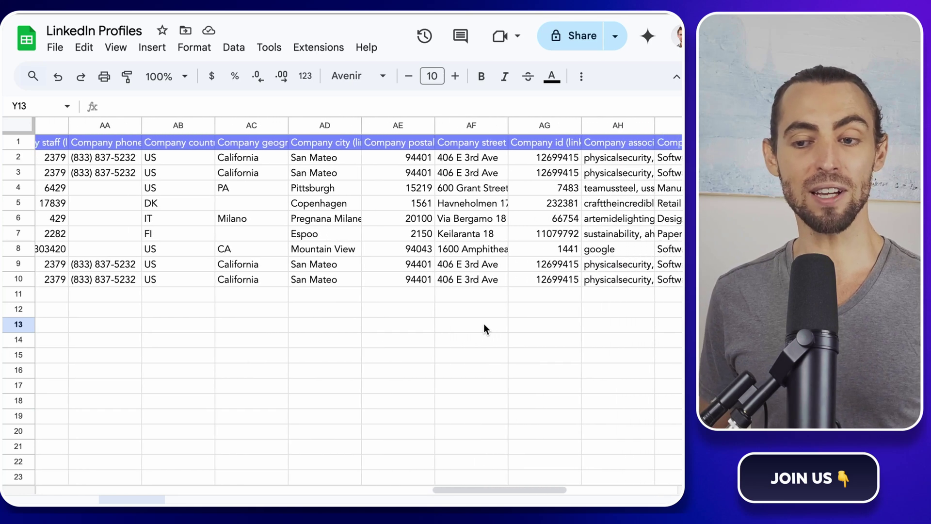
scroll(483, 323, "right", 4)
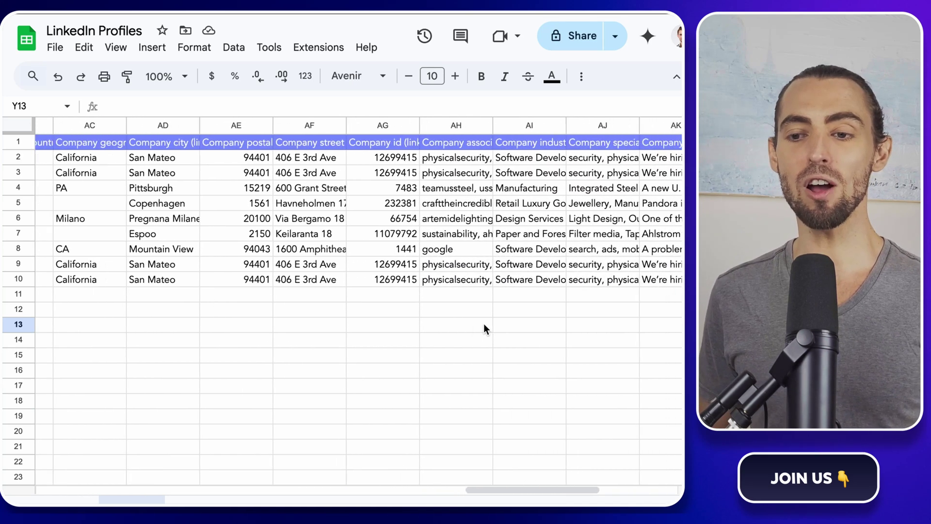
scroll(483, 324, "right", 5)
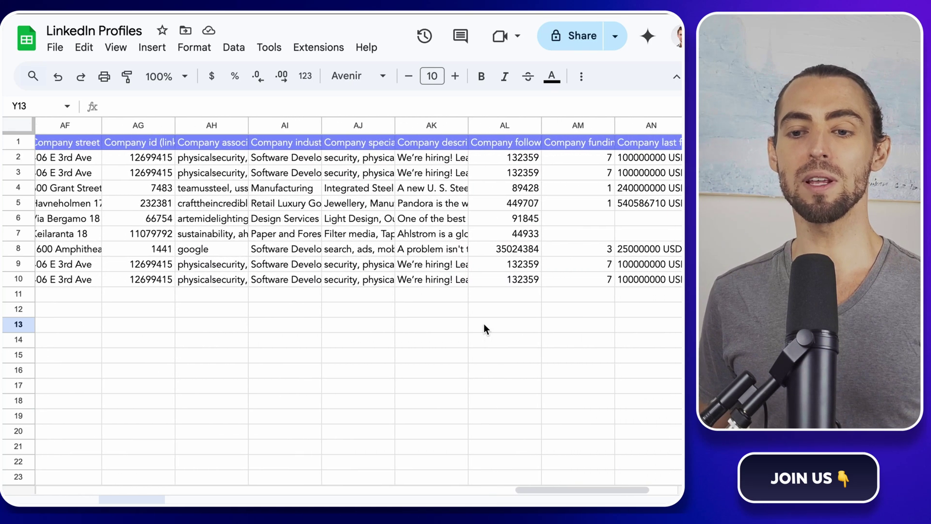
scroll(484, 328, "right", 3)
scroll(484, 329, "left", 3)
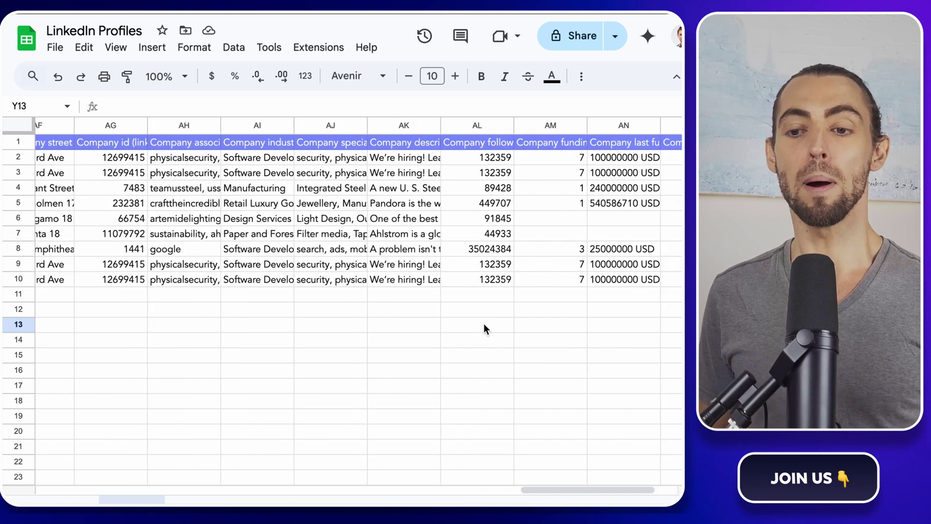
scroll(483, 329, "left", 15)
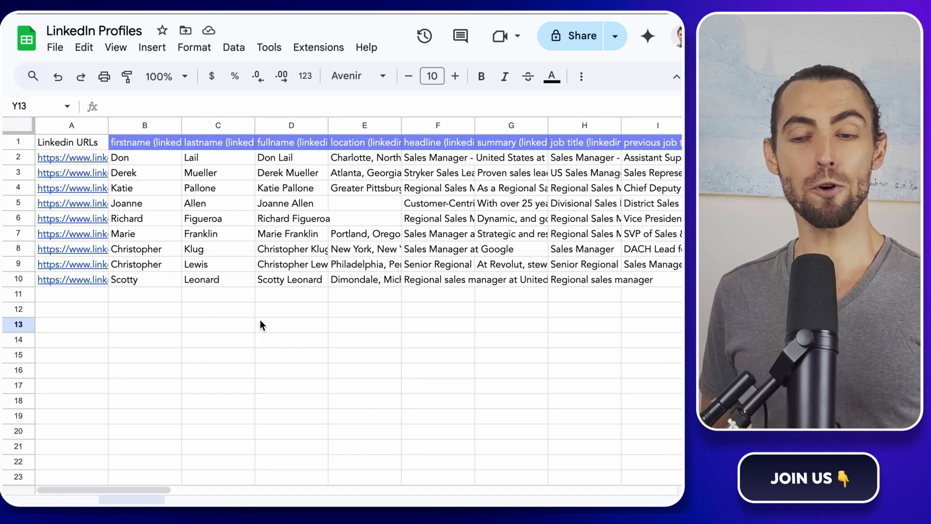
- Widen the previous job title (linkedin) column so its header and entries are easier to read, and deselect the column
scroll(268, 307, "right", 3)
scroll(269, 308, "right", 3)
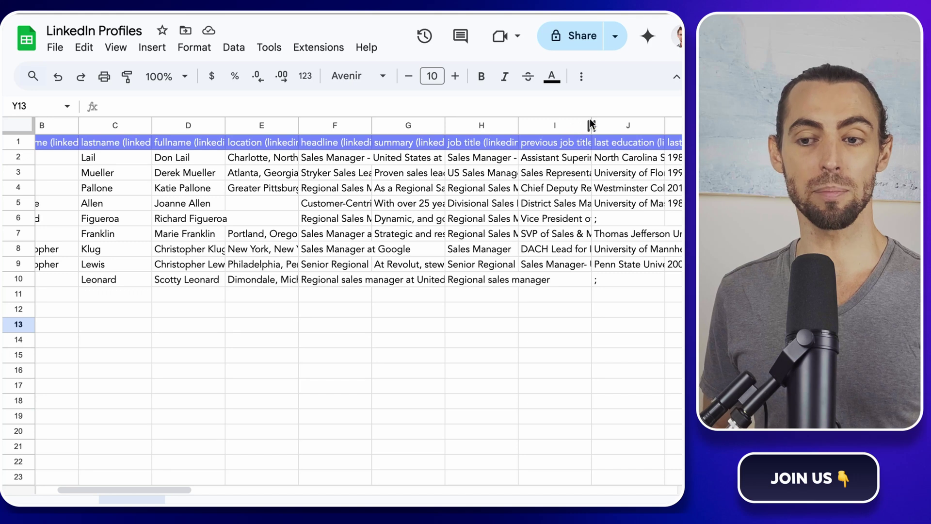
left_click(589, 125)
left_click_drag(590, 122, 636, 118)
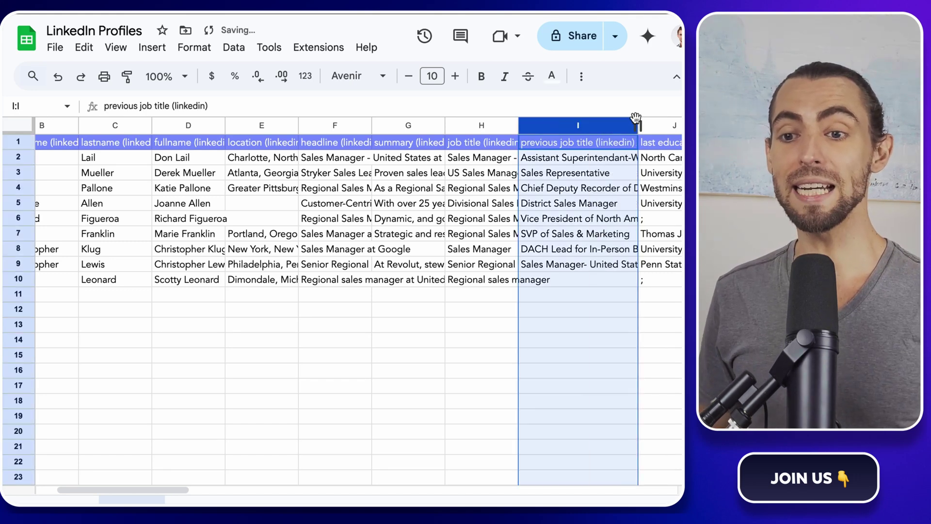
left_click(460, 307)
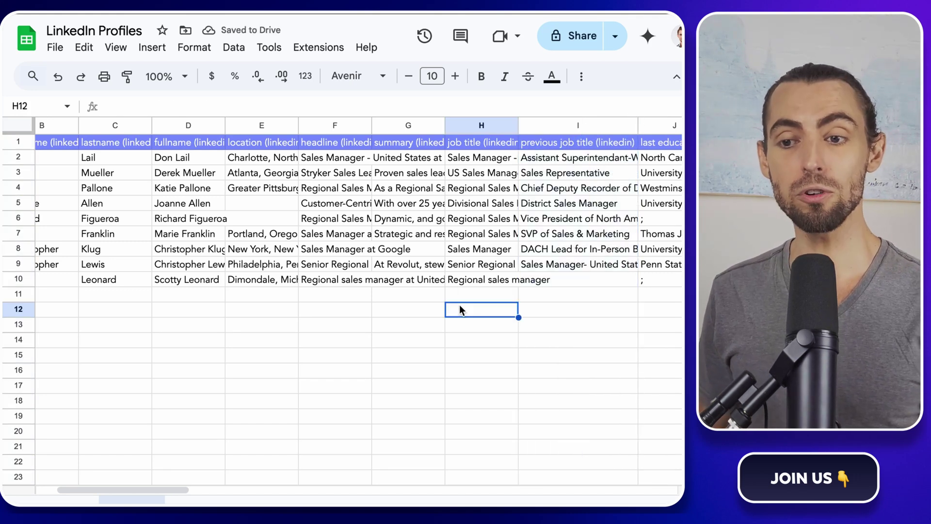